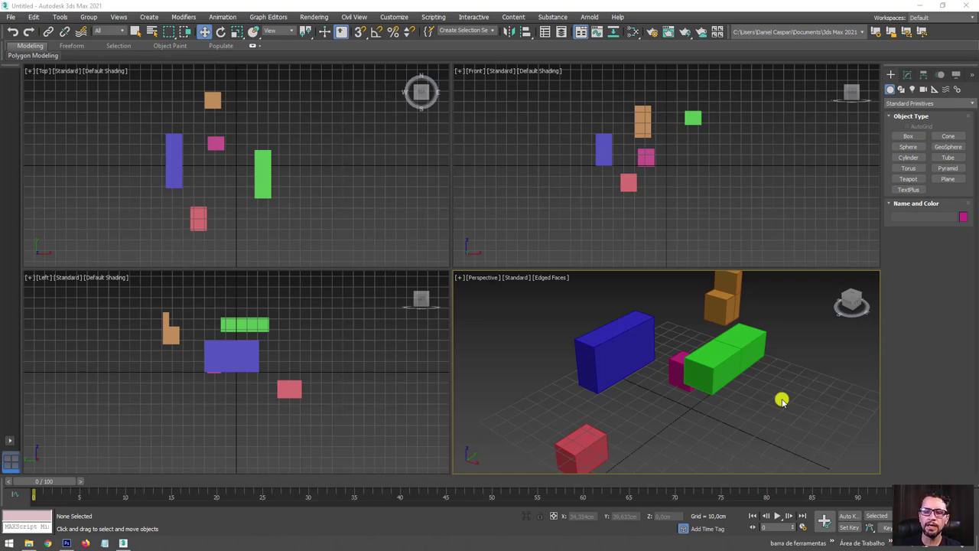
Step: Select the pink box and slide it on the XY plane from the front until it sits beside the blue box
{"action": "left_click", "coordinate": [586, 448]}
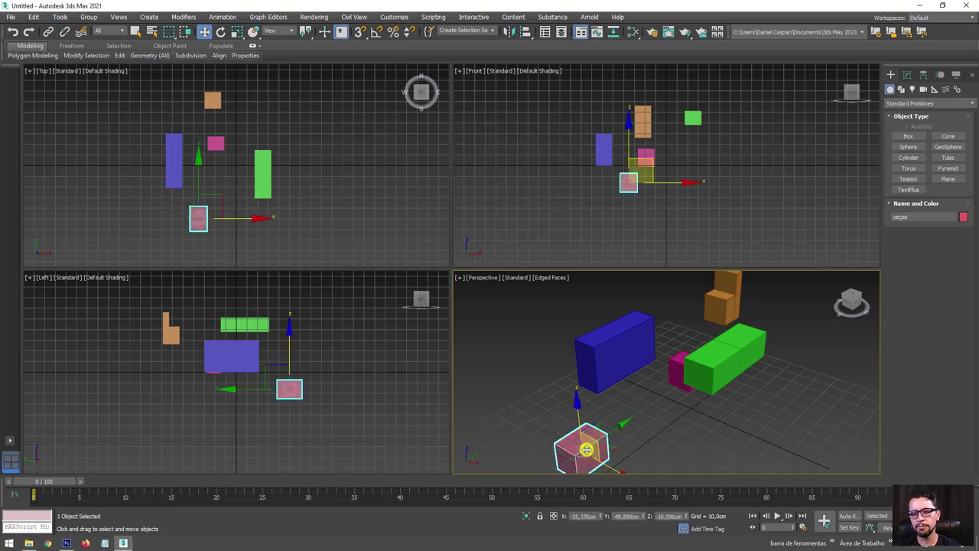
{"action": "mouse_move", "coordinate": [586, 448]}
{"action": "middle_mouse_down", "text": "alt"}
{"action": "mouse_move", "coordinate": [615, 438]}
{"action": "mouse_move", "coordinate": [640, 403]}
{"action": "middle_mouse_up", "text": "alt"}
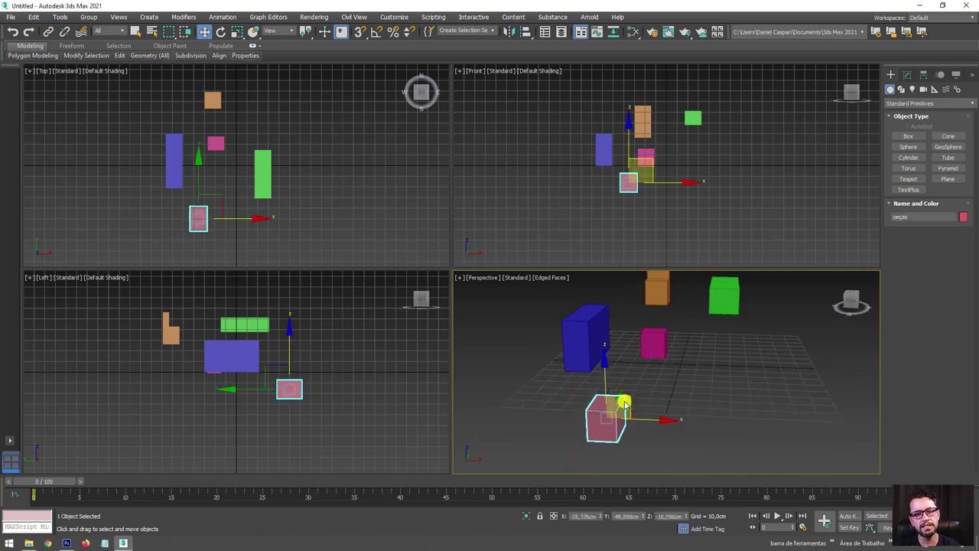
{"action": "mouse_move", "coordinate": [621, 388]}
{"action": "left_mouse_down"}
{"action": "mouse_move", "coordinate": [638, 367]}
{"action": "mouse_move", "coordinate": [673, 357]}
{"action": "left_mouse_up"}
{"action": "mouse_move", "coordinate": [694, 345]}
{"action": "middle_mouse_down", "text": "alt"}
{"action": "mouse_move", "coordinate": [668, 407]}
{"action": "mouse_move", "coordinate": [676, 454]}
{"action": "middle_mouse_up", "text": "alt"}
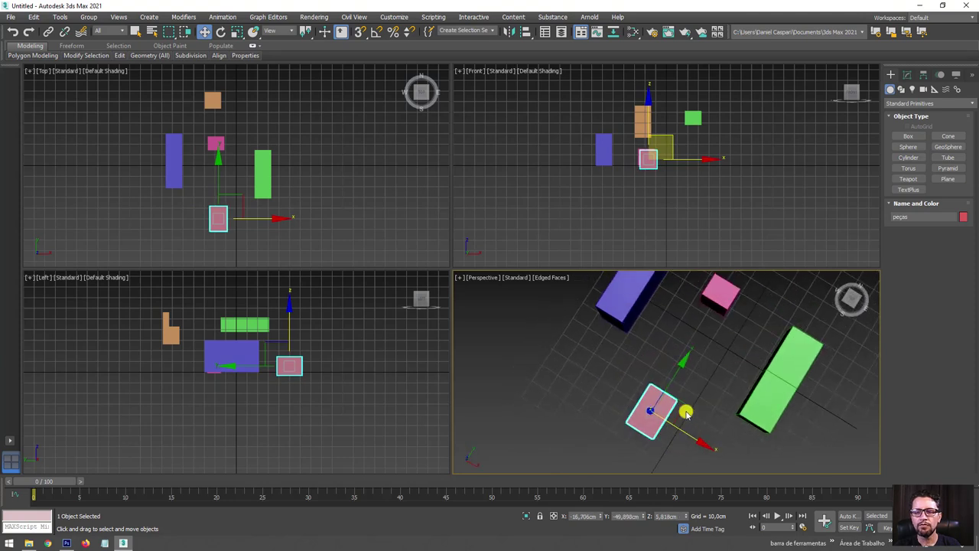
{"action": "left_click_drag", "start_coordinate": [678, 404], "coordinate": [678, 349]}
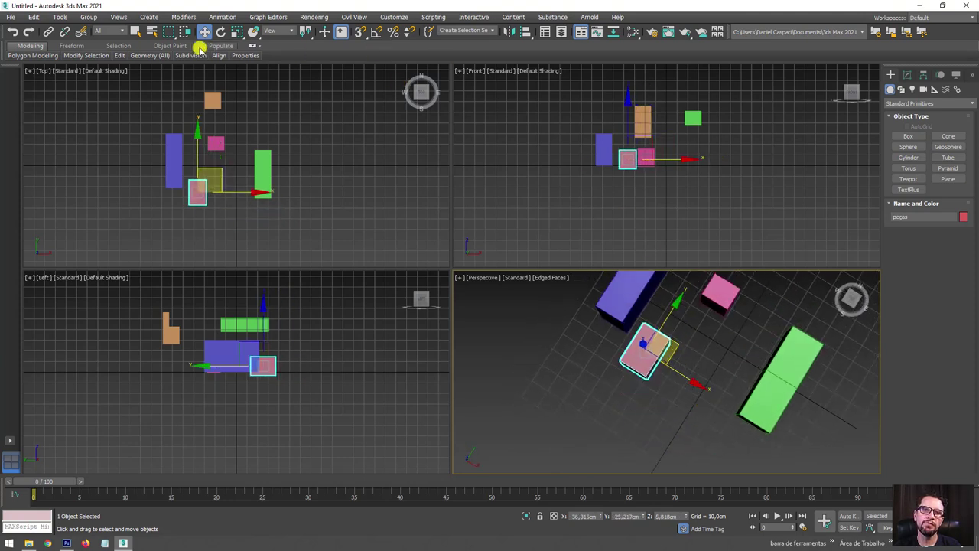
{"action": "mouse_move", "coordinate": [662, 334]}
{"action": "left_mouse_down"}
{"action": "mouse_move", "coordinate": [675, 332]}
{"action": "mouse_move", "coordinate": [680, 314]}
{"action": "left_mouse_up"}
{"action": "middle_click_drag", "start_coordinate": [679, 315], "coordinate": [677, 275], "text": "alt"}
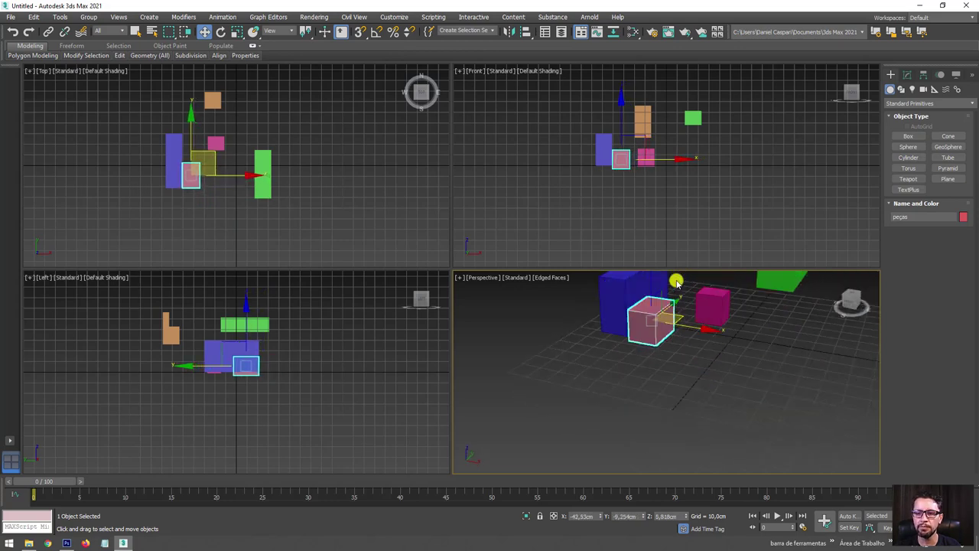
Step: Maximize the Perspective viewport with Alt+W and raise the pink box along Z against the blue box
{"action": "key", "text": "alt+w"}
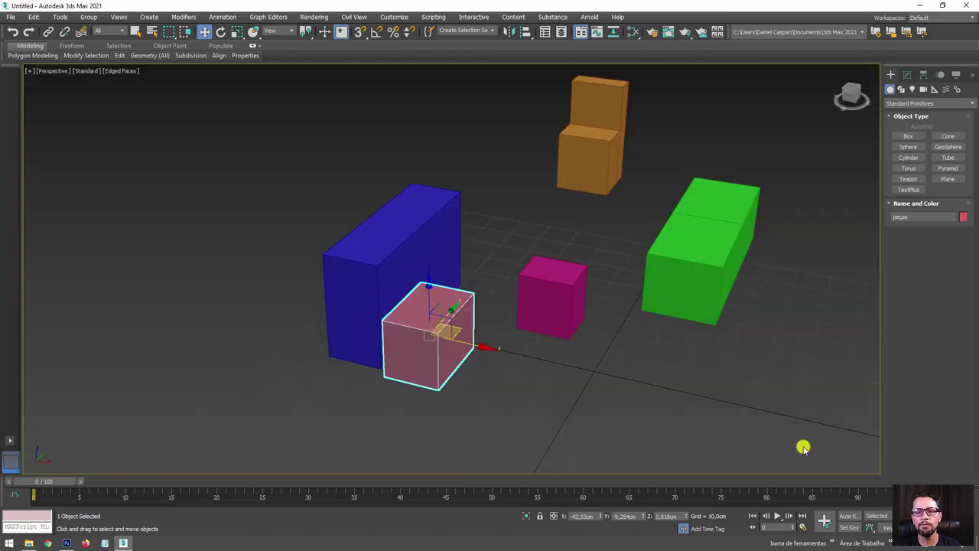
{"action": "middle_click_drag", "start_coordinate": [802, 446], "coordinate": [458, 323], "text": "alt"}
{"action": "left_click_drag", "start_coordinate": [433, 321], "coordinate": [439, 303]}
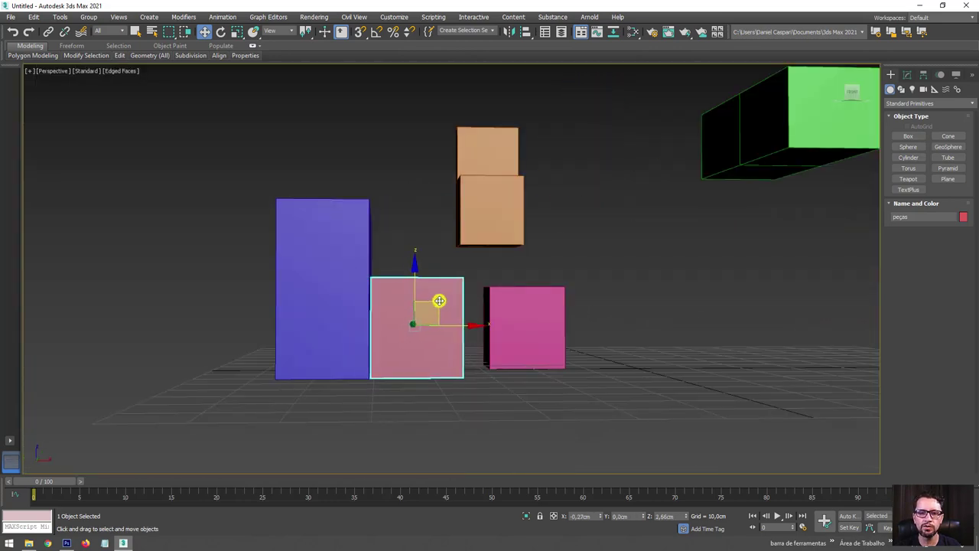
{"action": "mouse_move", "coordinate": [439, 304]}
{"action": "middle_mouse_down", "text": "alt"}
{"action": "mouse_move", "coordinate": [472, 337]}
{"action": "mouse_move", "coordinate": [421, 363]}
{"action": "middle_mouse_up", "text": "alt"}
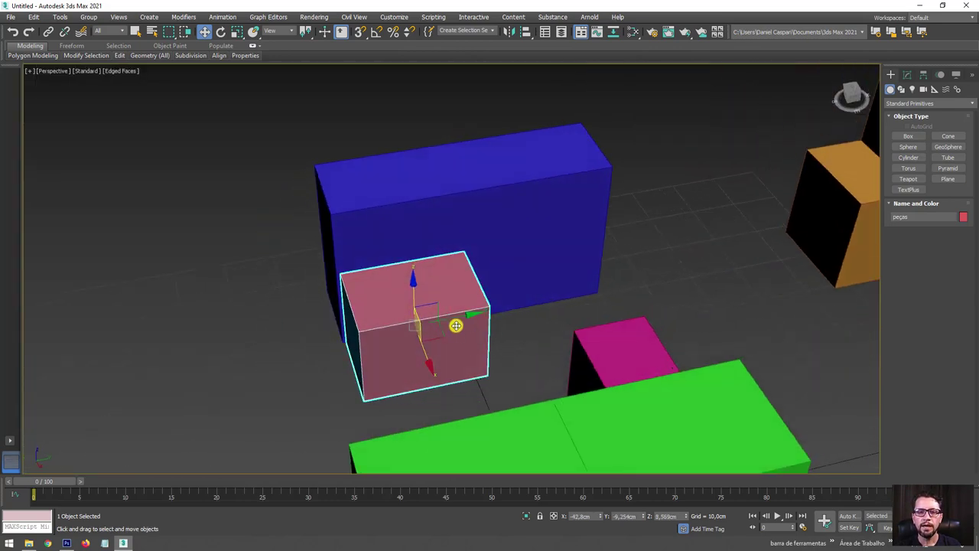
{"action": "left_click_drag", "start_coordinate": [437, 334], "coordinate": [436, 334]}
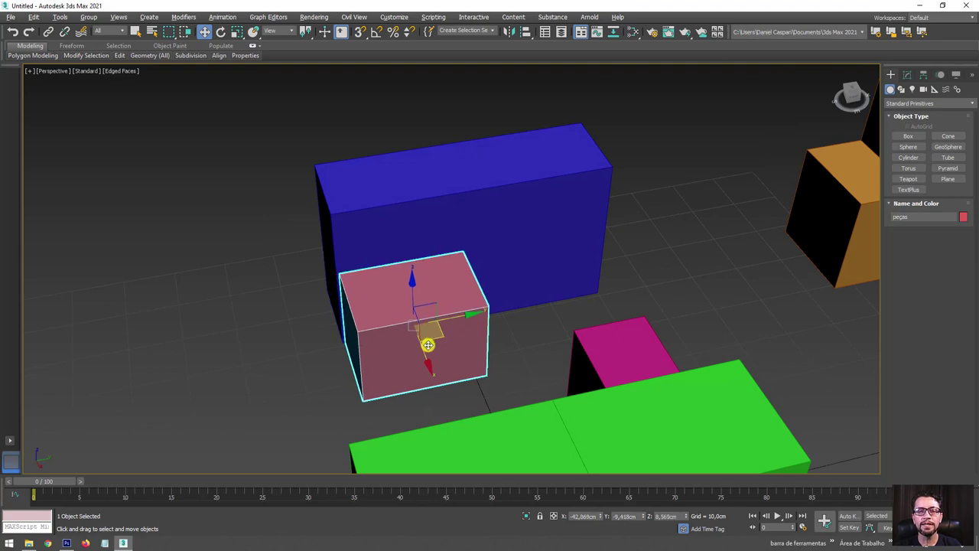
Step: Orbit and zoom to check the pink box sits snug against the blue box, clear of the magenta one
{"action": "middle_click_drag", "start_coordinate": [433, 339], "coordinate": [526, 311], "text": "alt"}
{"action": "mouse_move", "coordinate": [436, 321]}
{"action": "middle_mouse_down", "text": "alt"}
{"action": "mouse_move", "coordinate": [404, 289]}
{"action": "mouse_move", "coordinate": [430, 282]}
{"action": "mouse_move", "coordinate": [396, 310]}
{"action": "mouse_move", "coordinate": [426, 322]}
{"action": "mouse_move", "coordinate": [383, 352]}
{"action": "mouse_move", "coordinate": [518, 194]}
{"action": "mouse_move", "coordinate": [317, 328]}
{"action": "mouse_move", "coordinate": [278, 322]}
{"action": "middle_mouse_up", "text": "alt"}
{"action": "scroll", "coordinate": [397, 310], "scroll_direction": "up", "scroll_amount": 5}
{"action": "scroll", "coordinate": [279, 322], "scroll_direction": "up", "scroll_amount": 3}
{"action": "scroll", "coordinate": [293, 328], "scroll_direction": "up", "scroll_amount": 3}
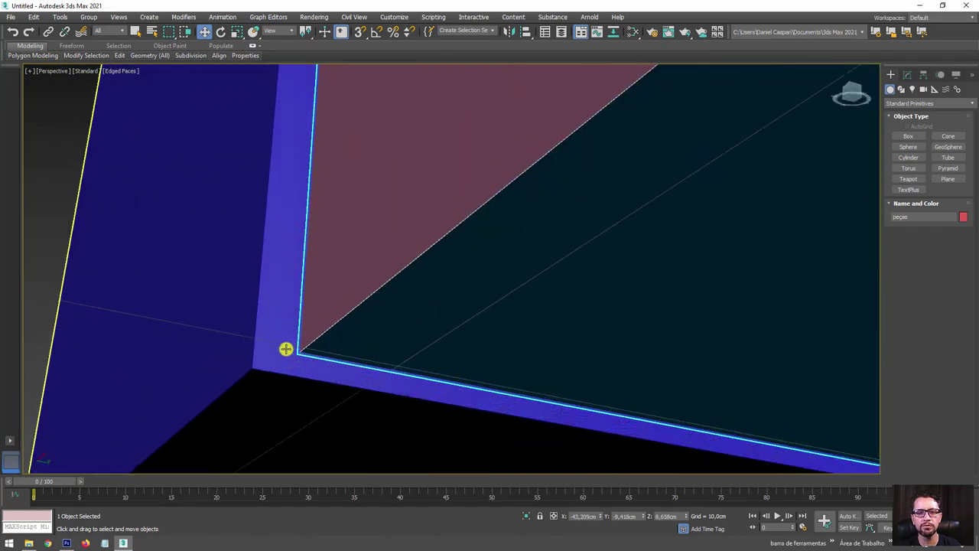
{"action": "scroll", "coordinate": [276, 360], "scroll_direction": "down", "scroll_amount": 1}
{"action": "scroll", "coordinate": [272, 361], "scroll_direction": "down", "scroll_amount": 2}
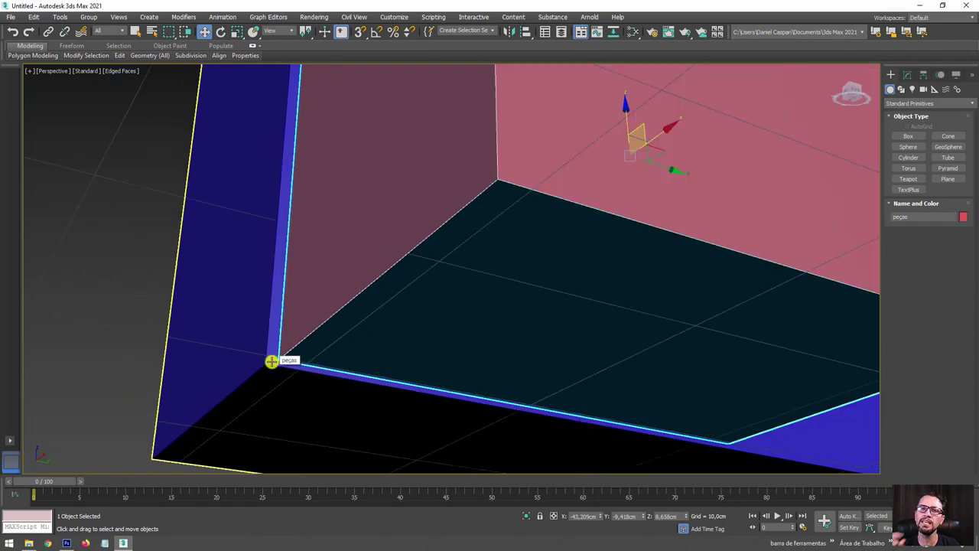
{"action": "scroll", "coordinate": [306, 282], "scroll_direction": "down", "scroll_amount": 5}
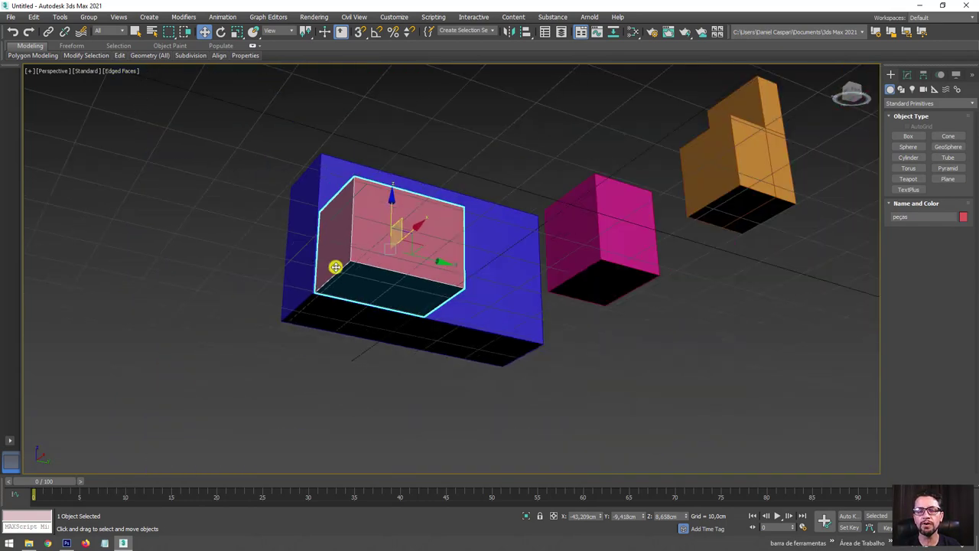
{"action": "middle_click_drag", "start_coordinate": [339, 221], "coordinate": [430, 324], "text": "alt"}
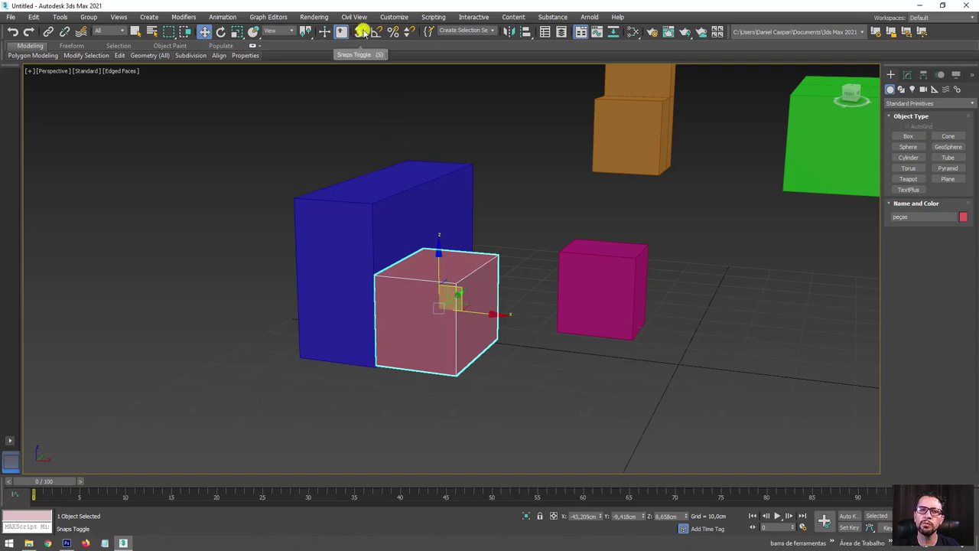
{"action": "mouse_move", "coordinate": [359, 31]}
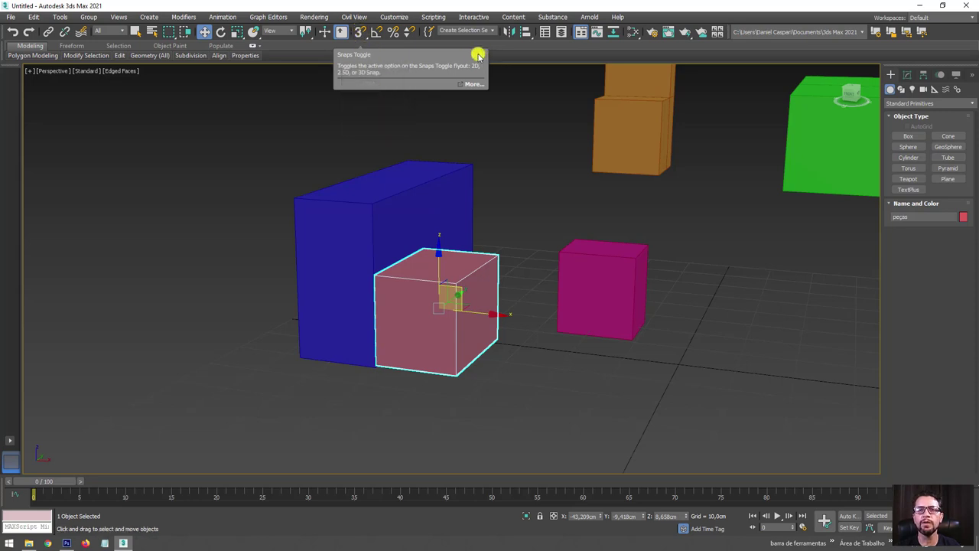
Step: Toggle 3D snaps with the S key so snapping ends up switched on
{"action": "key", "text": "s"}
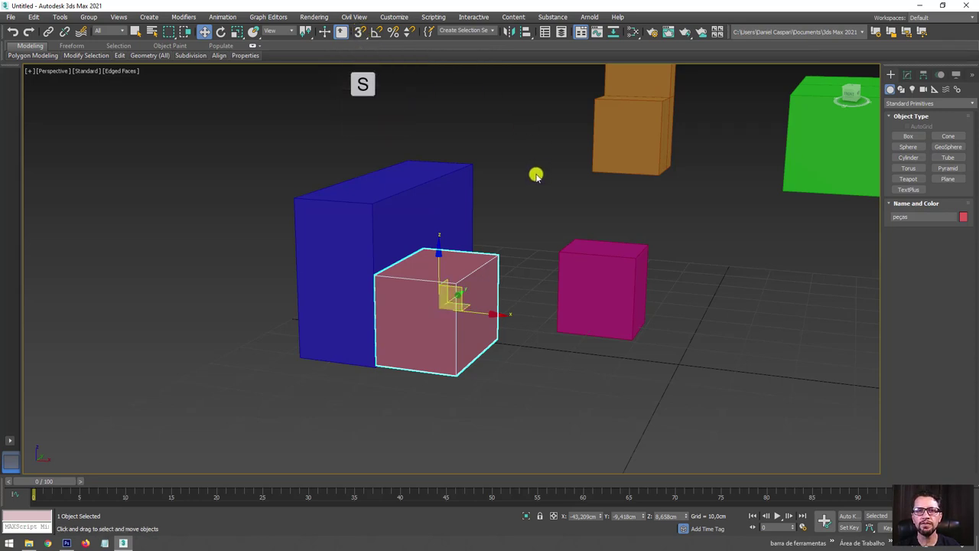
{"action": "key", "text": "s"}
{"action": "key", "text": "s"}
{"action": "key", "text": "s"}
{"action": "key", "text": "s"}
{"action": "key", "text": "s"}
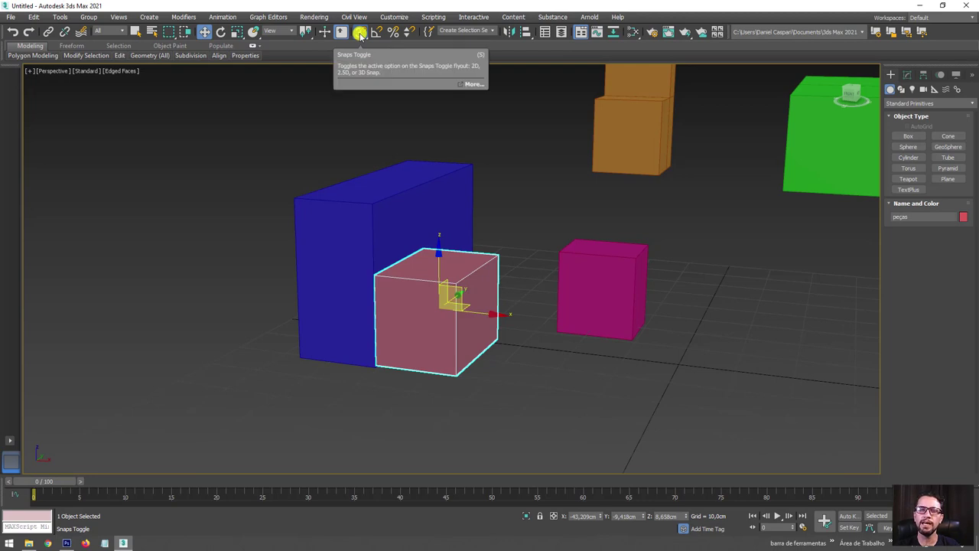
Step: Open Grid and Snap Settings, move it aside, and make Vertex the only checked snap type
{"action": "right_click", "coordinate": [360, 35]}
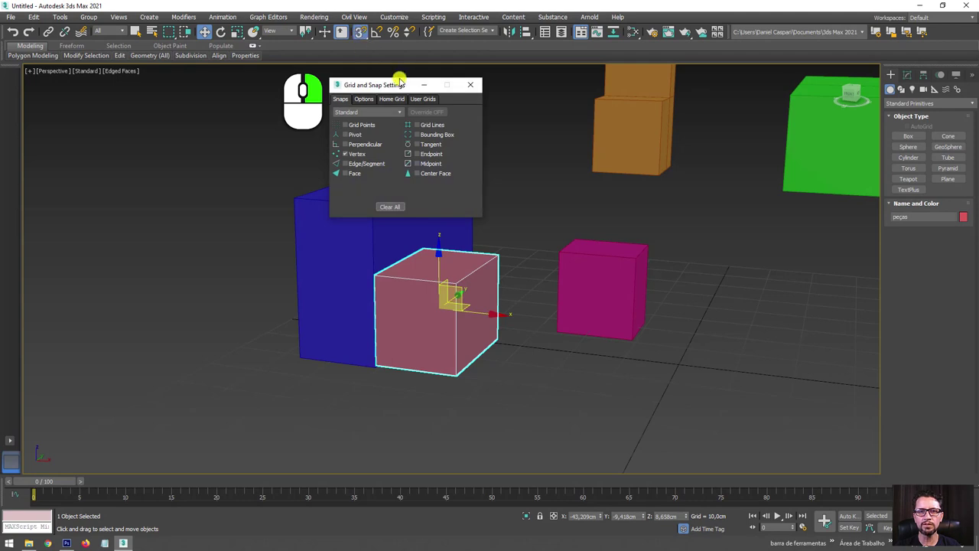
{"action": "left_click_drag", "start_coordinate": [386, 87], "coordinate": [507, 78]}
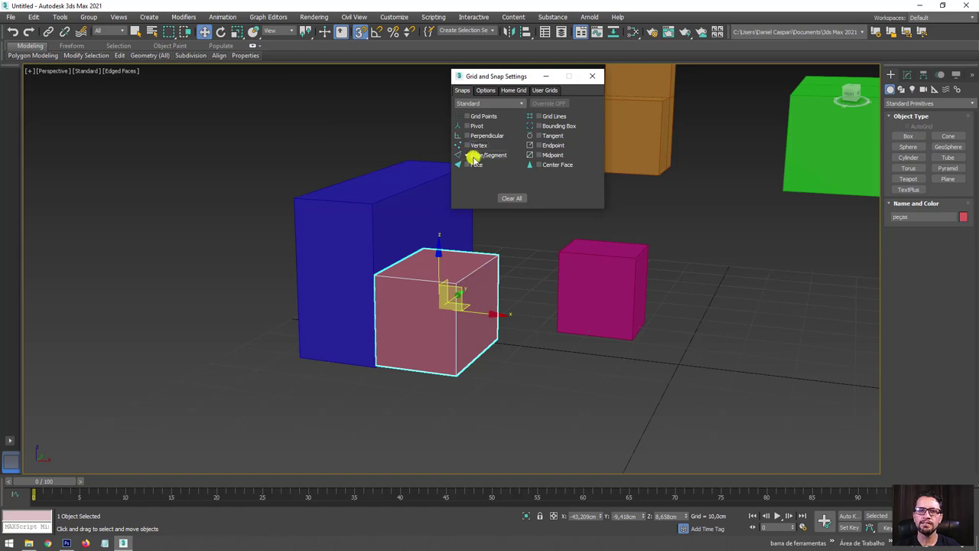
{"action": "left_click", "coordinate": [468, 164]}
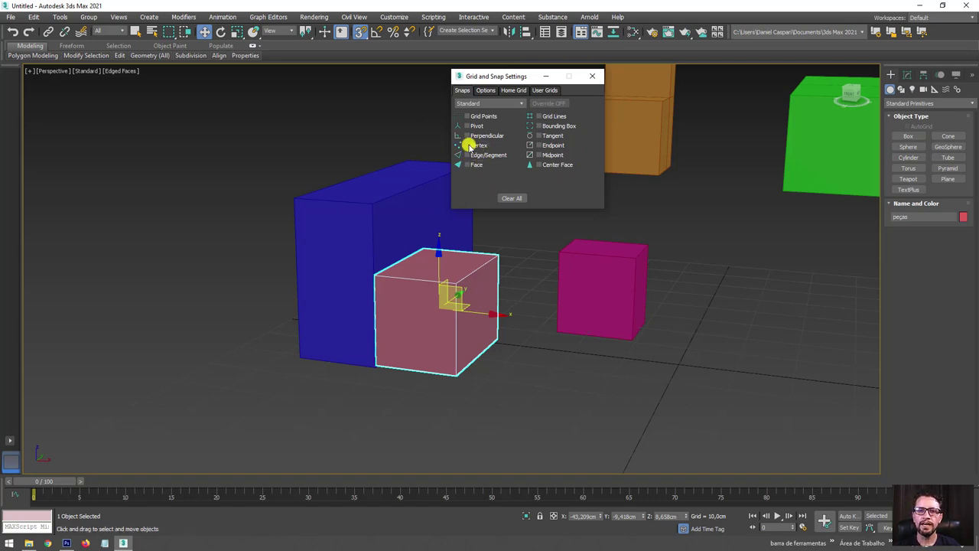
{"action": "left_click", "coordinate": [467, 146]}
Step: Park the Grid and Snap Settings window at the upper left and orbit to view the boxes from above
{"action": "left_click_drag", "start_coordinate": [523, 77], "coordinate": [120, 79]}
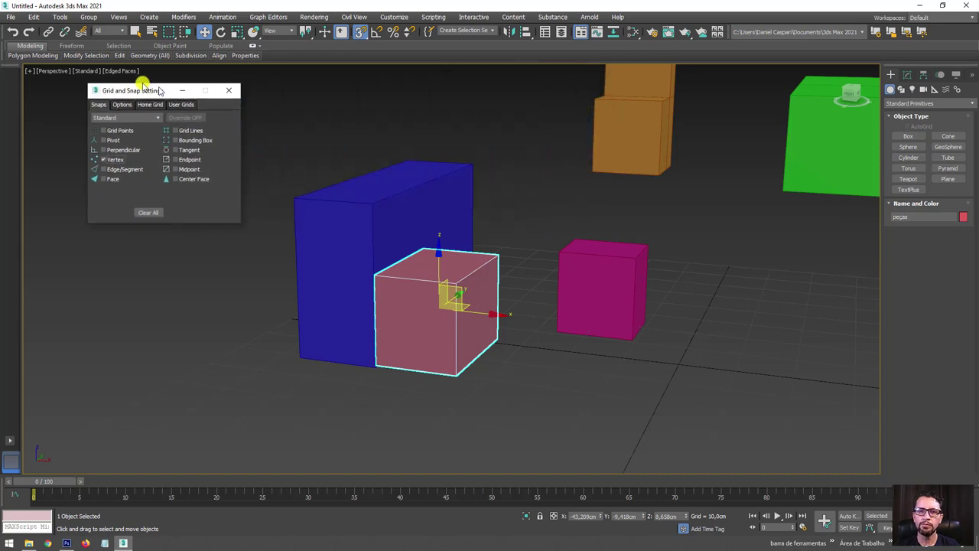
{"action": "middle_click_drag", "start_coordinate": [468, 251], "coordinate": [479, 275], "text": "alt"}
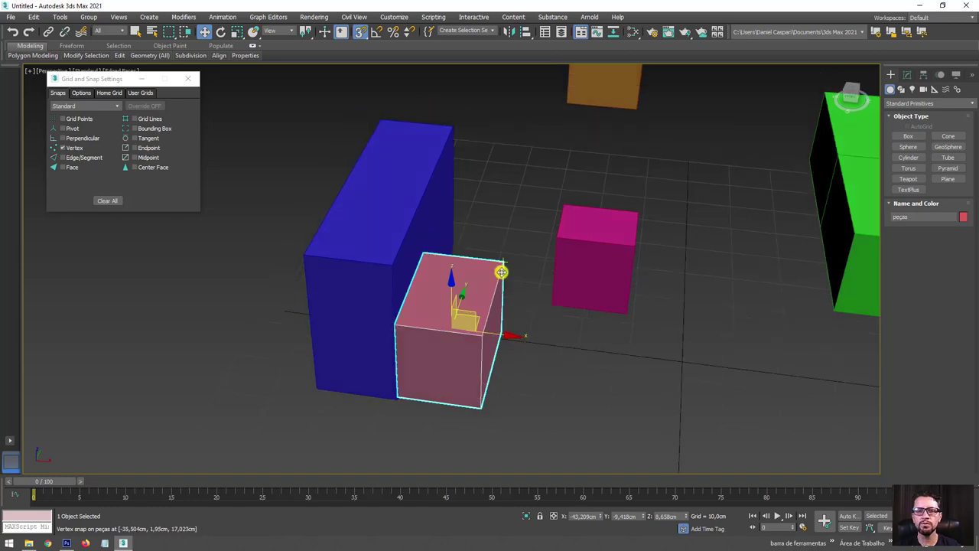
{"action": "middle_click_drag", "start_coordinate": [392, 380], "coordinate": [403, 400]}
{"action": "middle_click_drag", "start_coordinate": [509, 304], "coordinate": [480, 315], "text": "alt"}
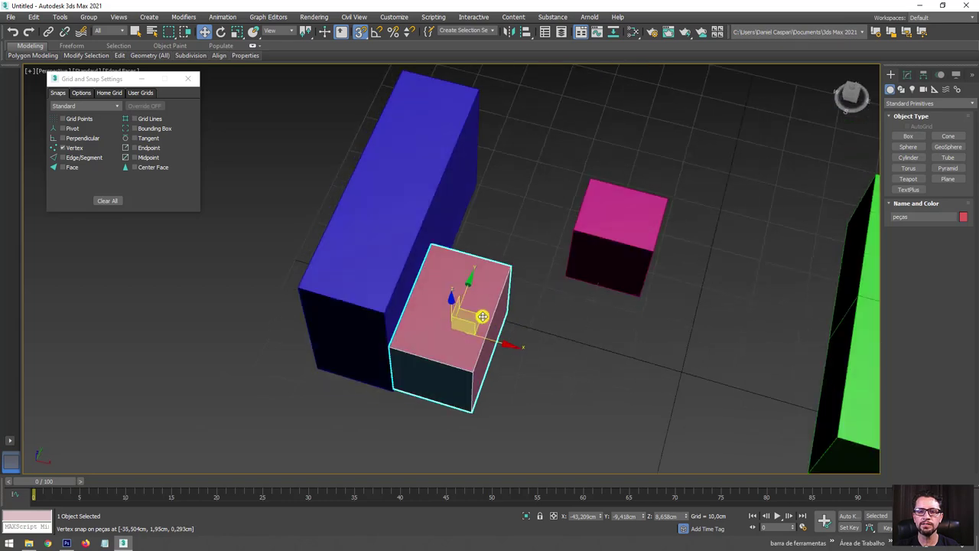
Step: Vertex-snap the pink box's lower-left corner onto the blue box's corner vertex
{"action": "mouse_move", "coordinate": [483, 316]}
{"action": "left_mouse_down"}
{"action": "mouse_move", "coordinate": [527, 319]}
{"action": "mouse_move", "coordinate": [540, 359]}
{"action": "left_mouse_up"}
{"action": "mouse_move", "coordinate": [541, 360]}
{"action": "middle_mouse_down", "text": "alt"}
{"action": "mouse_move", "coordinate": [531, 324]}
{"action": "mouse_move", "coordinate": [544, 305]}
{"action": "middle_mouse_up", "text": "alt"}
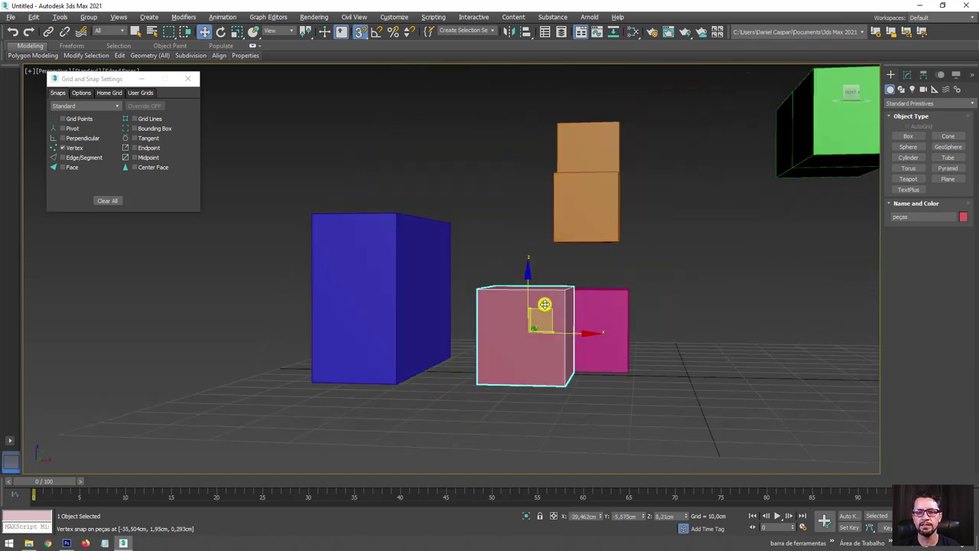
{"action": "middle_click_drag", "start_coordinate": [500, 348], "coordinate": [451, 396], "text": "alt"}
{"action": "scroll", "coordinate": [457, 391], "scroll_direction": "up", "scroll_amount": 3}
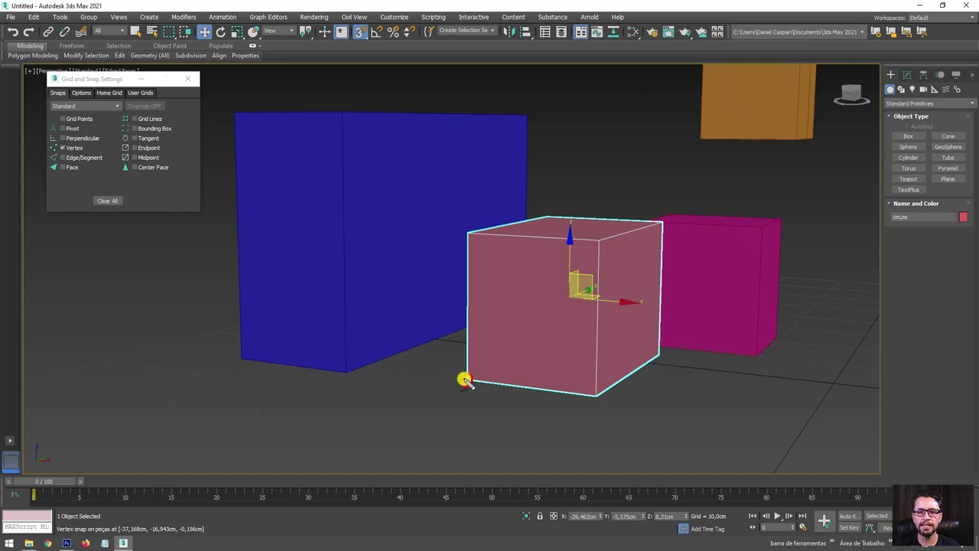
{"action": "mouse_move", "coordinate": [466, 381]}
{"action": "left_mouse_down"}
{"action": "mouse_move", "coordinate": [404, 404]}
{"action": "mouse_move", "coordinate": [344, 375]}
{"action": "mouse_move", "coordinate": [344, 289]}
{"action": "left_mouse_up"}
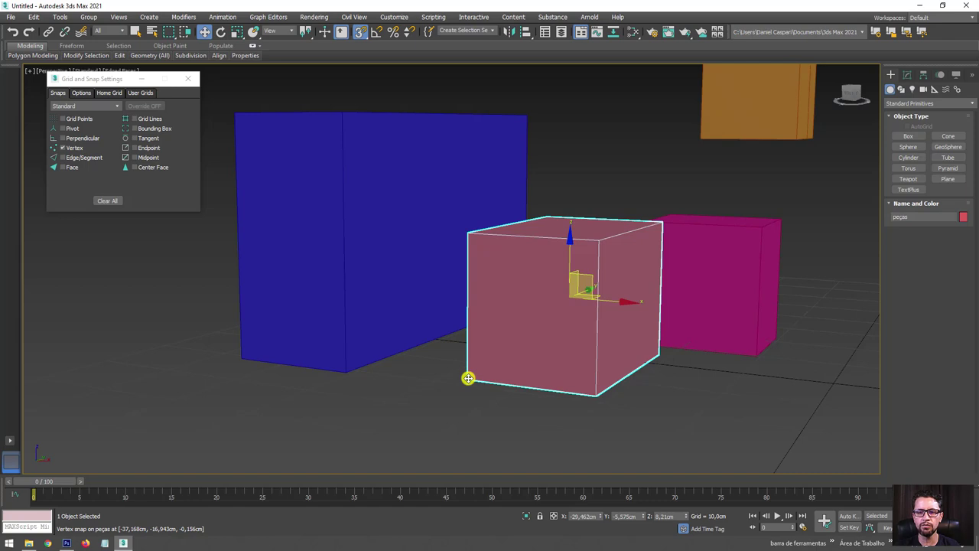
{"action": "mouse_move", "coordinate": [468, 378]}
{"action": "left_mouse_down"}
{"action": "mouse_move", "coordinate": [357, 405]}
{"action": "mouse_move", "coordinate": [345, 367]}
{"action": "left_mouse_up"}
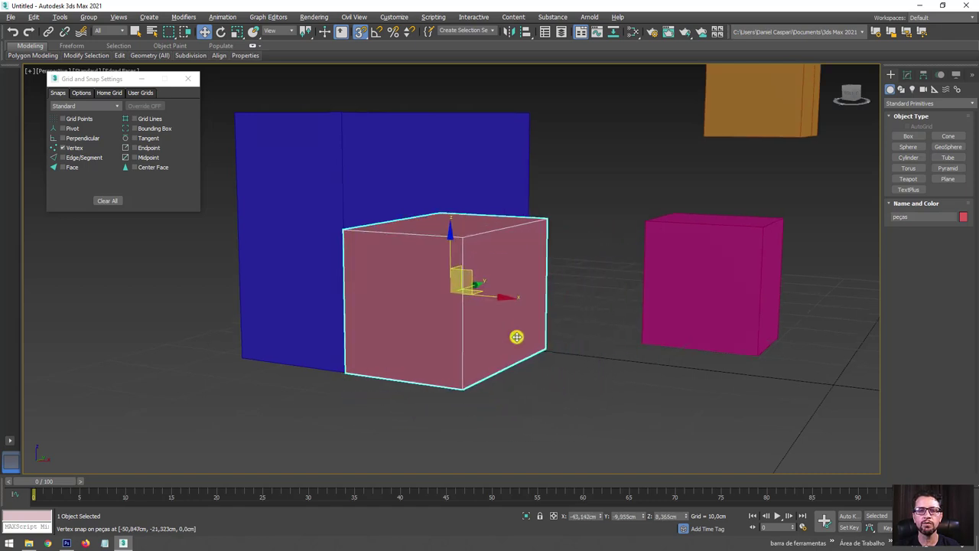
Step: Inspect the corner-to-corner joint from several angles, then select the magenta box
{"action": "mouse_move", "coordinate": [516, 337]}
{"action": "middle_mouse_down", "text": "alt"}
{"action": "mouse_move", "coordinate": [494, 367]}
{"action": "mouse_move", "coordinate": [451, 356]}
{"action": "mouse_move", "coordinate": [424, 331]}
{"action": "middle_mouse_up", "text": "alt"}
{"action": "scroll", "coordinate": [423, 332], "scroll_direction": "up", "scroll_amount": 5}
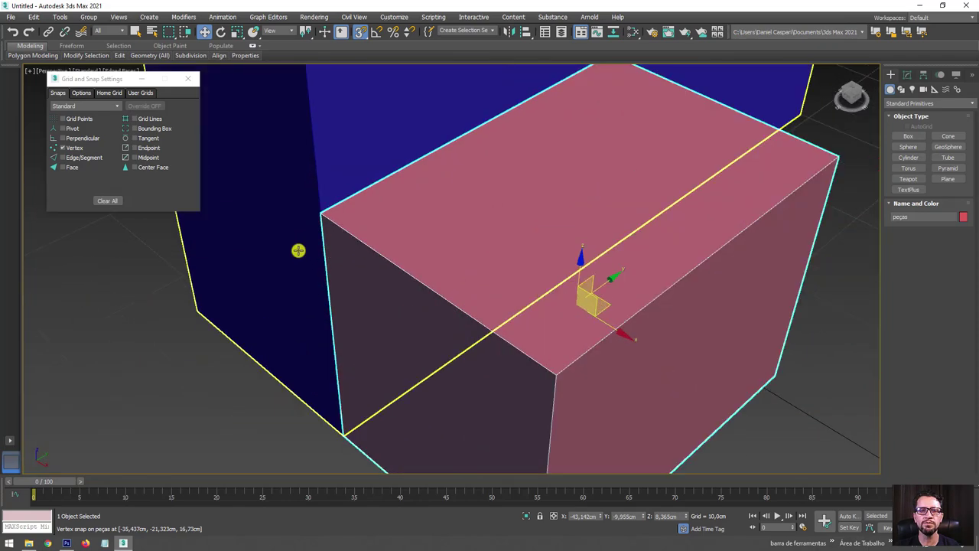
{"action": "mouse_move", "coordinate": [298, 250]}
{"action": "middle_mouse_down", "text": "alt"}
{"action": "mouse_move", "coordinate": [511, 160]}
{"action": "mouse_move", "coordinate": [522, 389]}
{"action": "mouse_move", "coordinate": [444, 116]}
{"action": "mouse_move", "coordinate": [574, 235]}
{"action": "mouse_move", "coordinate": [564, 214]}
{"action": "middle_mouse_up", "text": "alt"}
{"action": "scroll", "coordinate": [564, 214], "scroll_direction": "down", "scroll_amount": 3}
{"action": "scroll", "coordinate": [538, 250], "scroll_direction": "down", "scroll_amount": 5}
{"action": "middle_click_drag", "start_coordinate": [636, 207], "coordinate": [554, 312]}
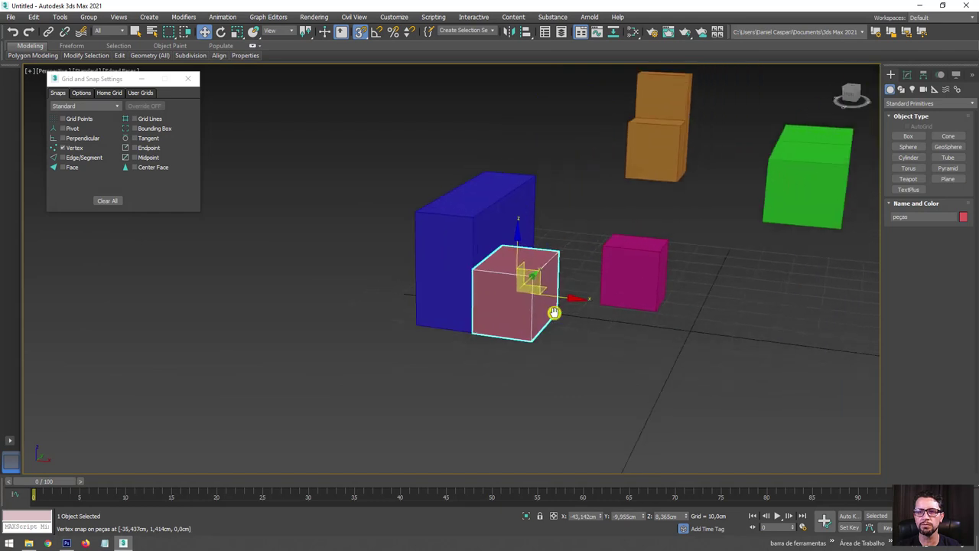
{"action": "scroll", "coordinate": [554, 312], "scroll_direction": "up", "scroll_amount": 3}
{"action": "mouse_move", "coordinate": [640, 291]}
{"action": "middle_mouse_down", "text": "alt"}
{"action": "mouse_move", "coordinate": [629, 308]}
{"action": "mouse_move", "coordinate": [681, 356]}
{"action": "middle_mouse_up", "text": "alt"}
{"action": "left_click", "coordinate": [649, 319]}
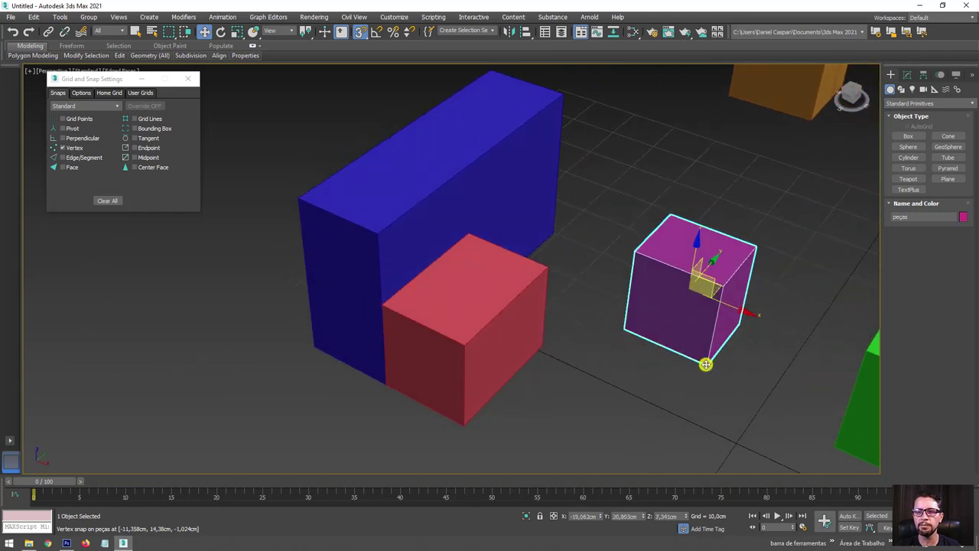
Step: Snap the magenta box against the joined pink box and bring the green and orange pieces into view
{"action": "left_click_drag", "start_coordinate": [705, 364], "coordinate": [549, 344]}
{"action": "scroll", "coordinate": [650, 330], "scroll_direction": "down", "scroll_amount": 3}
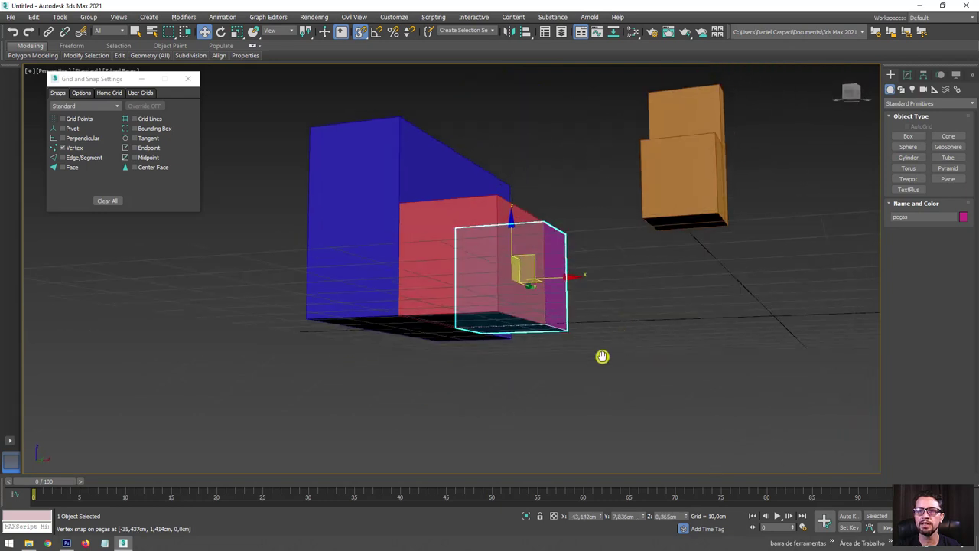
{"action": "middle_click_drag", "start_coordinate": [602, 356], "coordinate": [706, 256]}
{"action": "scroll", "coordinate": [668, 291], "scroll_direction": "up", "scroll_amount": 2}
{"action": "middle_click_drag", "start_coordinate": [668, 290], "coordinate": [653, 306], "text": "alt"}
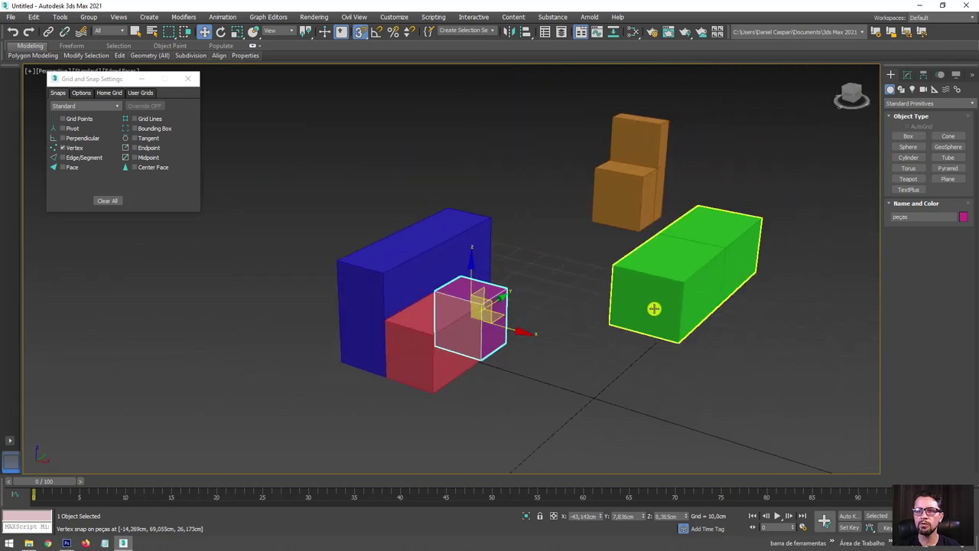
Step: Vertex-snap the green box, then the orange L-shaped piece, onto the stacked boxes
{"action": "left_click", "coordinate": [653, 306]}
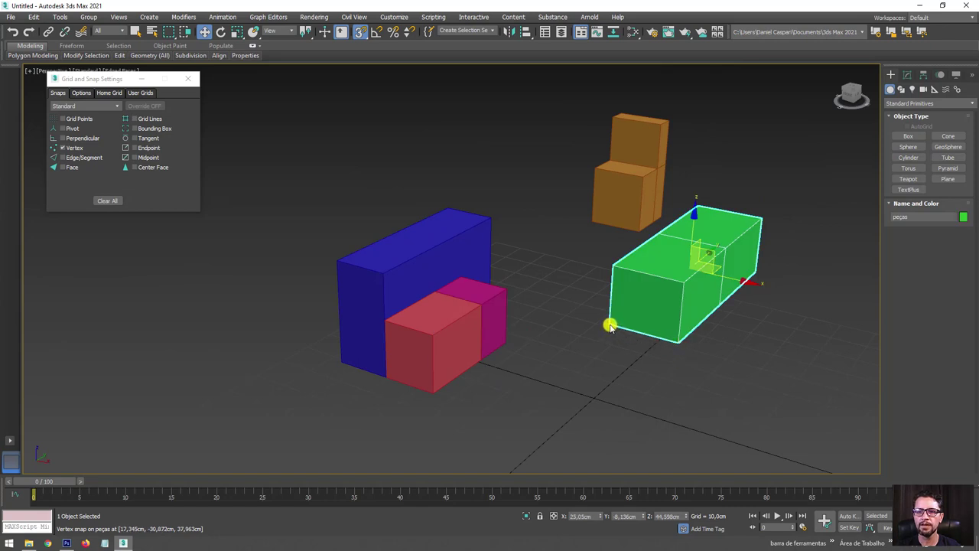
{"action": "left_click_drag", "start_coordinate": [610, 323], "coordinate": [388, 317]}
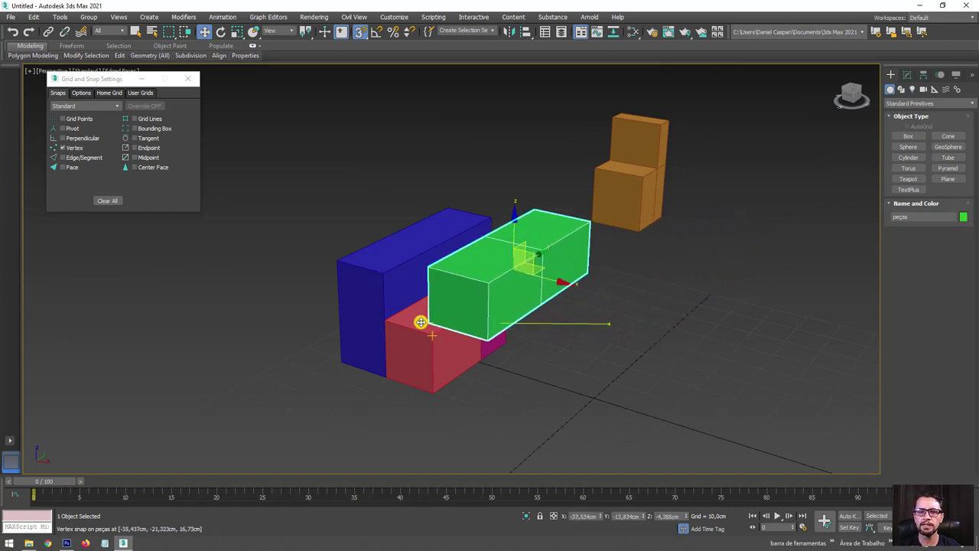
{"action": "middle_click_drag", "start_coordinate": [577, 334], "coordinate": [675, 273], "text": "alt"}
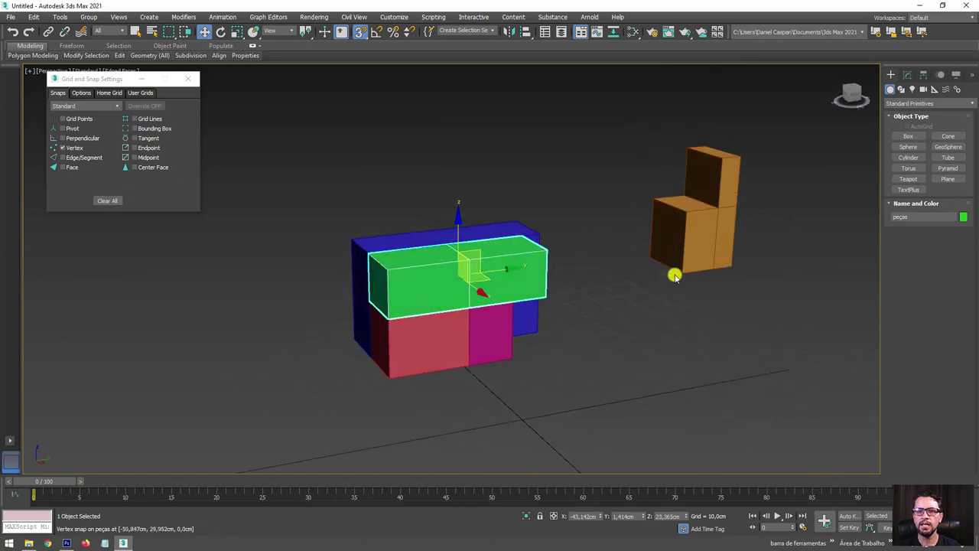
{"action": "left_click", "coordinate": [686, 280]}
{"action": "left_click_drag", "start_coordinate": [682, 272], "coordinate": [510, 352]}
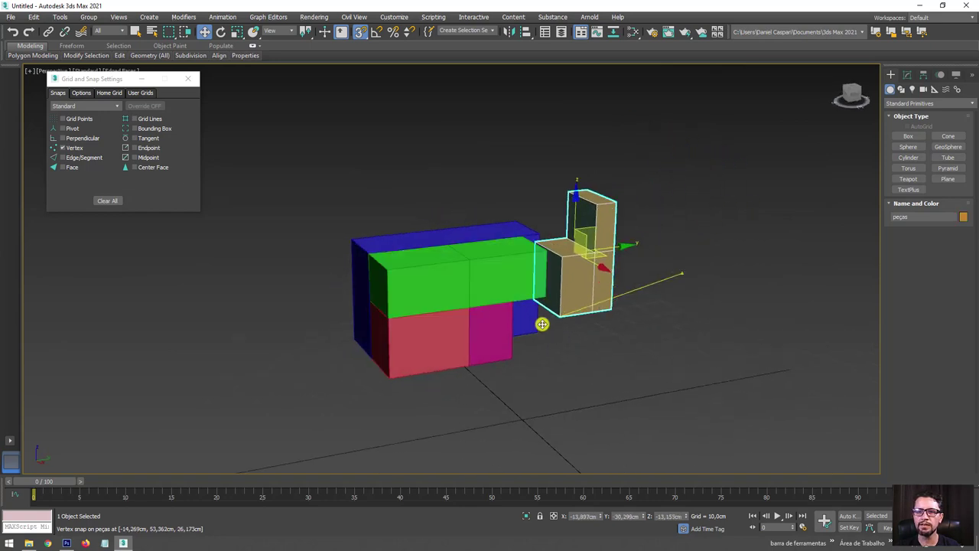
Step: Select all five boxes to confirm they form one solid block, then clear the selection
{"action": "middle_click_drag", "start_coordinate": [587, 337], "coordinate": [632, 270], "text": "alt"}
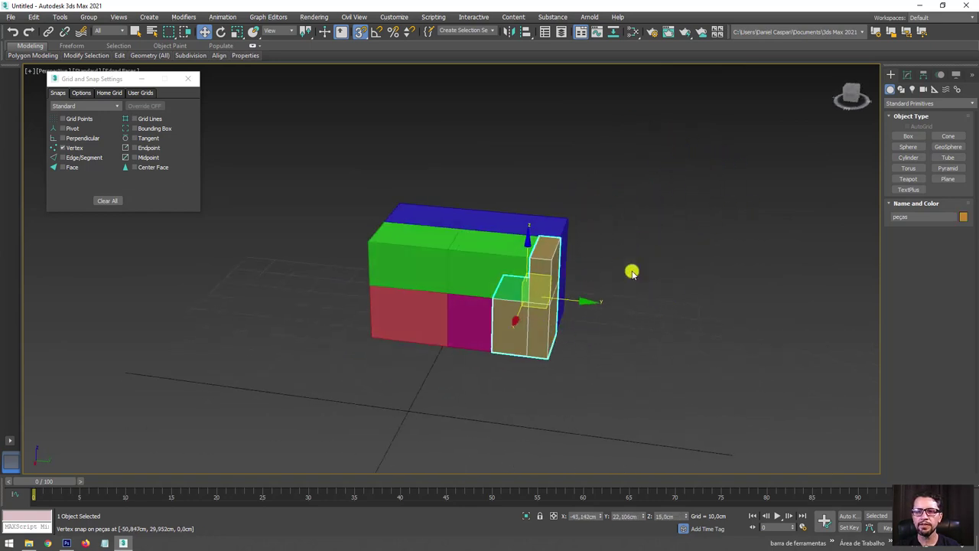
{"action": "left_click", "coordinate": [631, 264]}
{"action": "left_click_drag", "start_coordinate": [660, 157], "coordinate": [378, 321]}
{"action": "mouse_move", "coordinate": [591, 315]}
{"action": "middle_mouse_down", "text": "alt"}
{"action": "mouse_move", "coordinate": [644, 298]}
{"action": "mouse_move", "coordinate": [603, 280]}
{"action": "mouse_move", "coordinate": [575, 295]}
{"action": "mouse_move", "coordinate": [529, 298]}
{"action": "middle_mouse_up", "text": "alt"}
{"action": "left_click", "coordinate": [646, 294]}
{"action": "scroll", "coordinate": [632, 283], "scroll_direction": "up", "scroll_amount": 5}
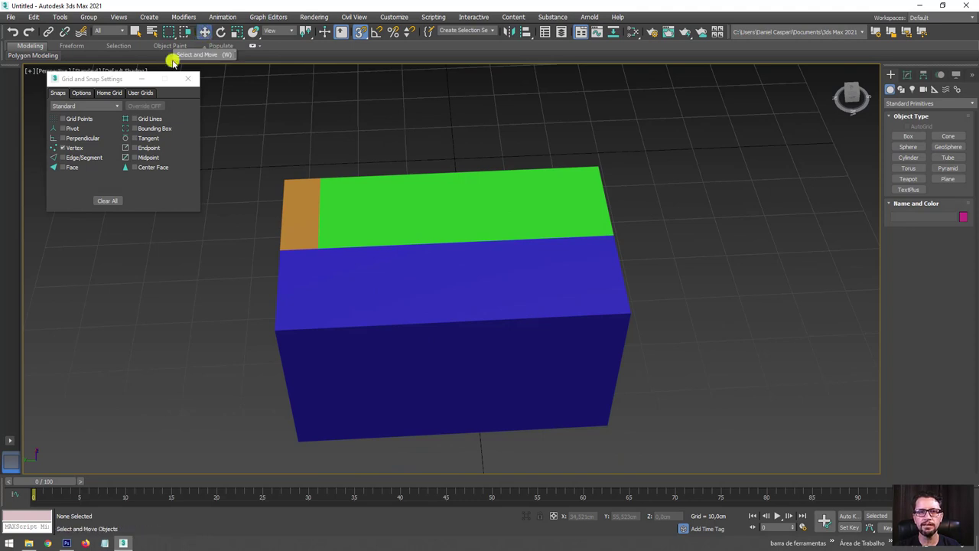
Step: Select all five boxes with Ctrl+A and open the Scene Explorer showing layers 0 (default), flanges and puzzle
{"action": "mouse_move", "coordinate": [132, 82]}
{"action": "left_mouse_down"}
{"action": "mouse_move", "coordinate": [103, 96]}
{"action": "mouse_move", "coordinate": [142, 123]}
{"action": "mouse_move", "coordinate": [111, 111]}
{"action": "left_mouse_up"}
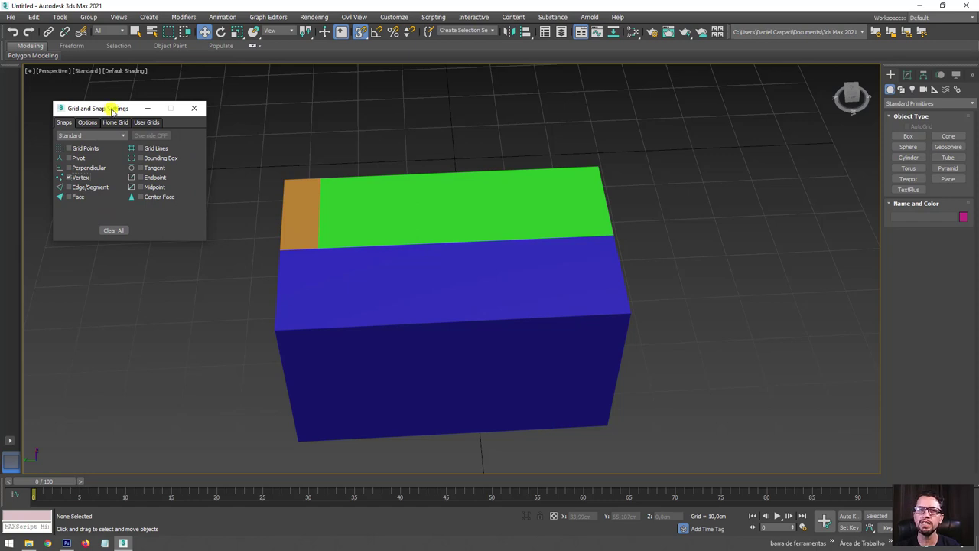
{"action": "mouse_move", "coordinate": [293, 374]}
{"action": "middle_mouse_down", "text": "alt"}
{"action": "mouse_move", "coordinate": [372, 350]}
{"action": "mouse_move", "coordinate": [511, 331]}
{"action": "mouse_move", "coordinate": [538, 297]}
{"action": "mouse_move", "coordinate": [529, 296]}
{"action": "middle_mouse_up", "text": "alt"}
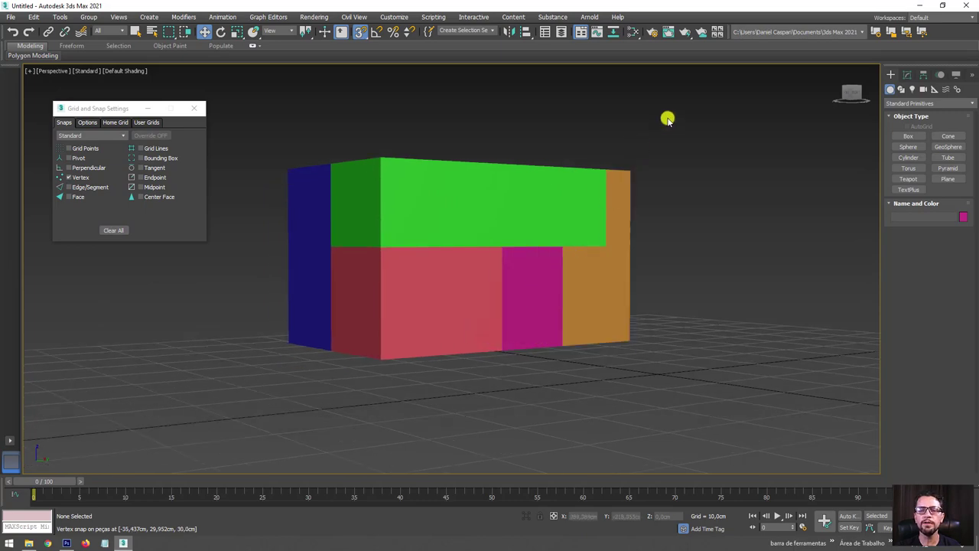
{"action": "key", "text": "ctrl+a"}
{"action": "scroll", "coordinate": [386, 242], "scroll_direction": "up", "scroll_amount": 5}
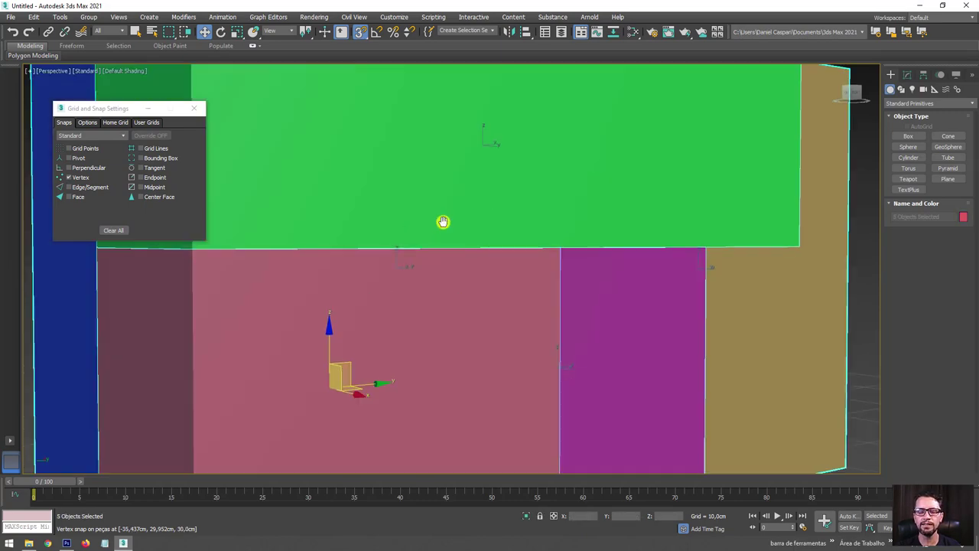
{"action": "scroll", "coordinate": [447, 218], "scroll_direction": "down", "scroll_amount": 3}
{"action": "mouse_move", "coordinate": [462, 192]}
{"action": "middle_mouse_down", "text": "alt"}
{"action": "mouse_move", "coordinate": [515, 221]}
{"action": "mouse_move", "coordinate": [479, 226]}
{"action": "middle_mouse_up", "text": "alt"}
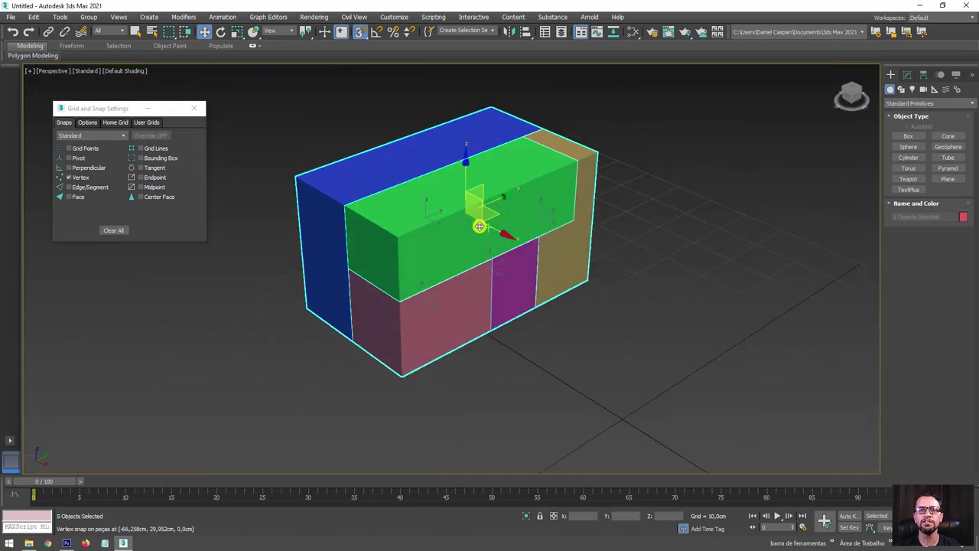
{"action": "left_click", "coordinate": [560, 33]}
{"action": "left_click_drag", "start_coordinate": [146, 108], "coordinate": [149, 116]}
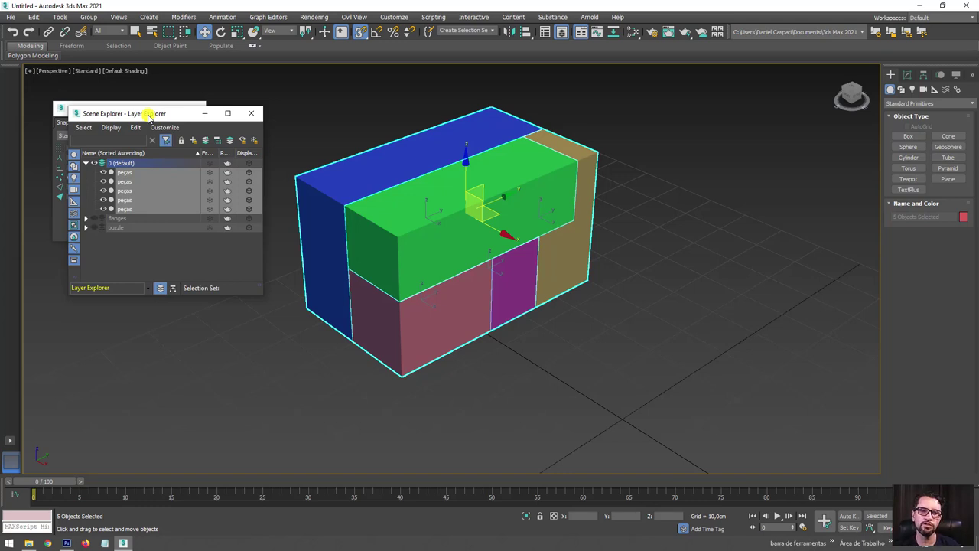
Step: Hide layers 0 (default) and flanges so only the puzzle layer shows, and frame it with Z
{"action": "left_click_drag", "start_coordinate": [149, 115], "coordinate": [175, 123]}
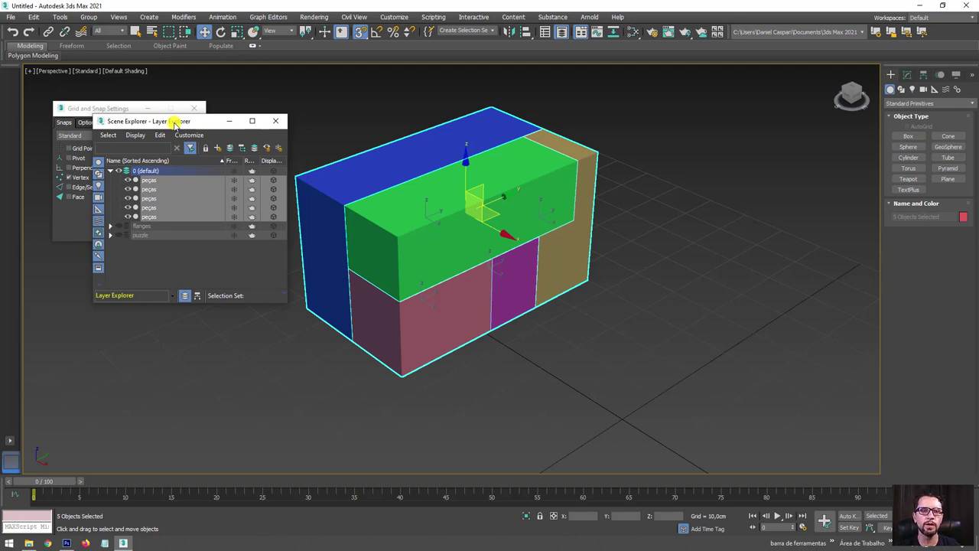
{"action": "left_click", "coordinate": [119, 172]}
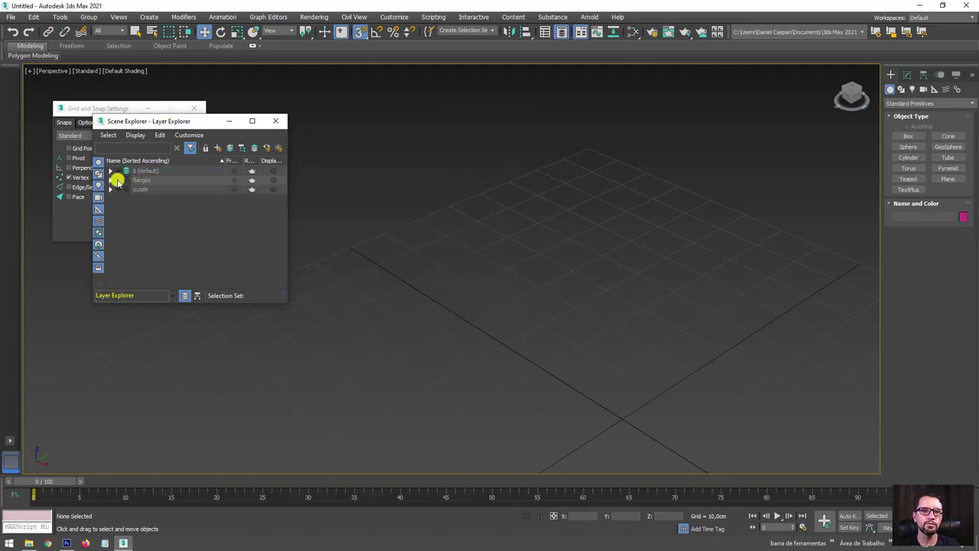
{"action": "left_click", "coordinate": [115, 179]}
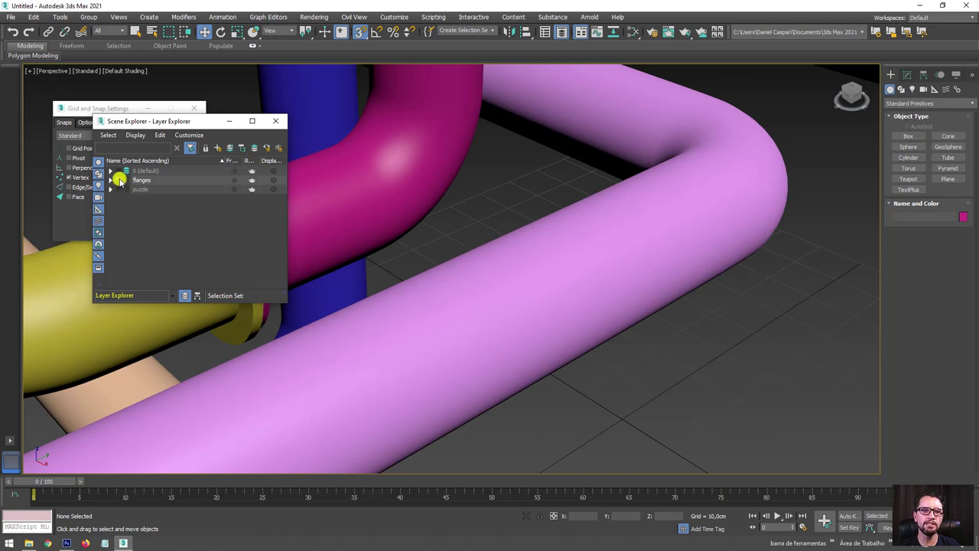
{"action": "left_click", "coordinate": [118, 179]}
{"action": "key", "text": "z"}
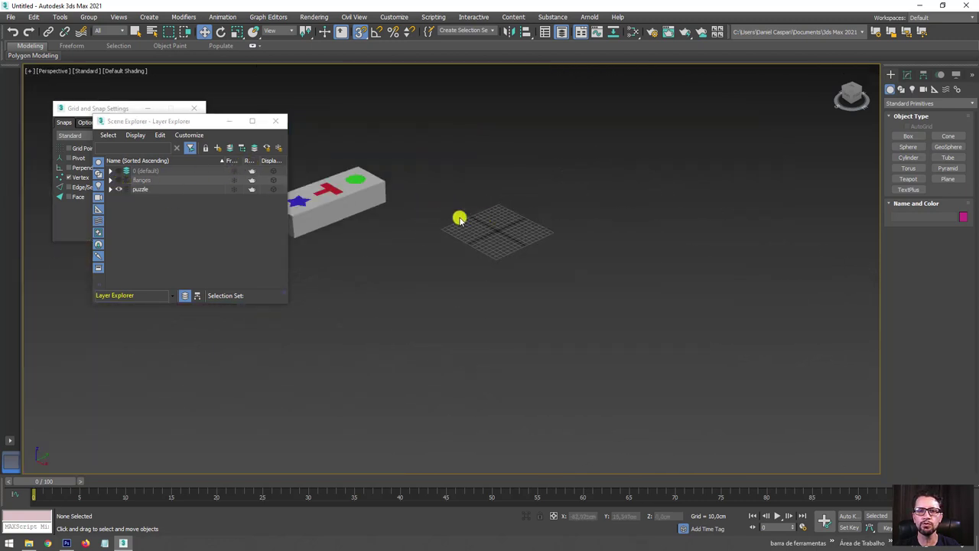
Step: Select the blue star, red T and green cylinder pieces of the puzzle block
{"action": "mouse_move", "coordinate": [629, 210]}
{"action": "middle_mouse_down", "text": "alt"}
{"action": "mouse_move", "coordinate": [627, 260]}
{"action": "mouse_move", "coordinate": [723, 200]}
{"action": "middle_mouse_up", "text": "alt"}
{"action": "mouse_move", "coordinate": [497, 160]}
{"action": "middle_mouse_down"}
{"action": "mouse_move", "coordinate": [655, 207]}
{"action": "mouse_move", "coordinate": [650, 245]}
{"action": "middle_mouse_up"}
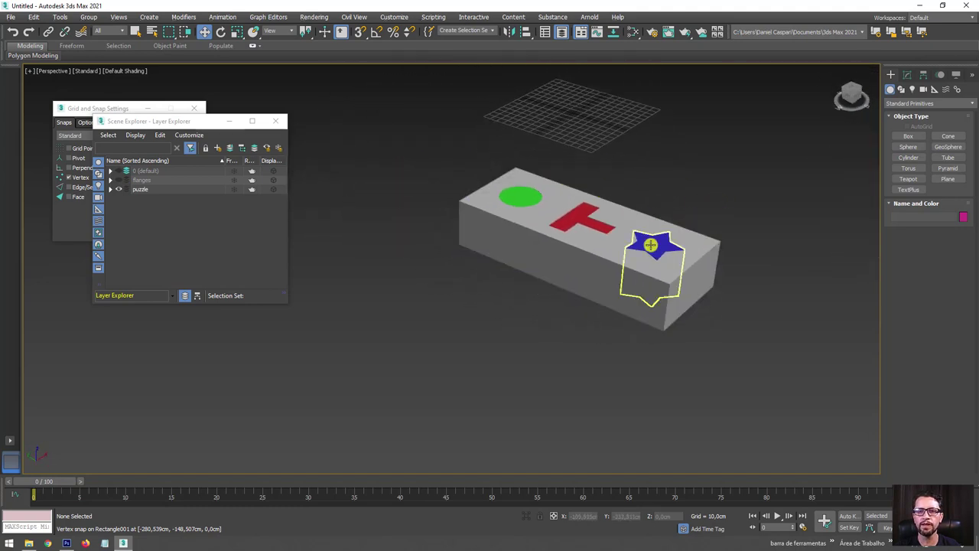
{"action": "left_click", "coordinate": [650, 246]}
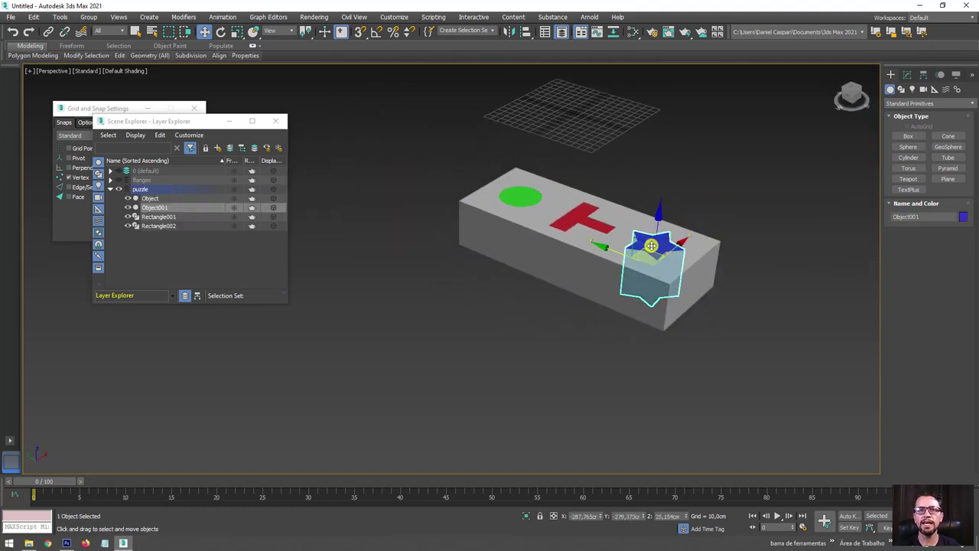
{"action": "left_click", "coordinate": [583, 220], "text": "ctrl"}
{"action": "left_click", "coordinate": [519, 229], "text": "ctrl"}
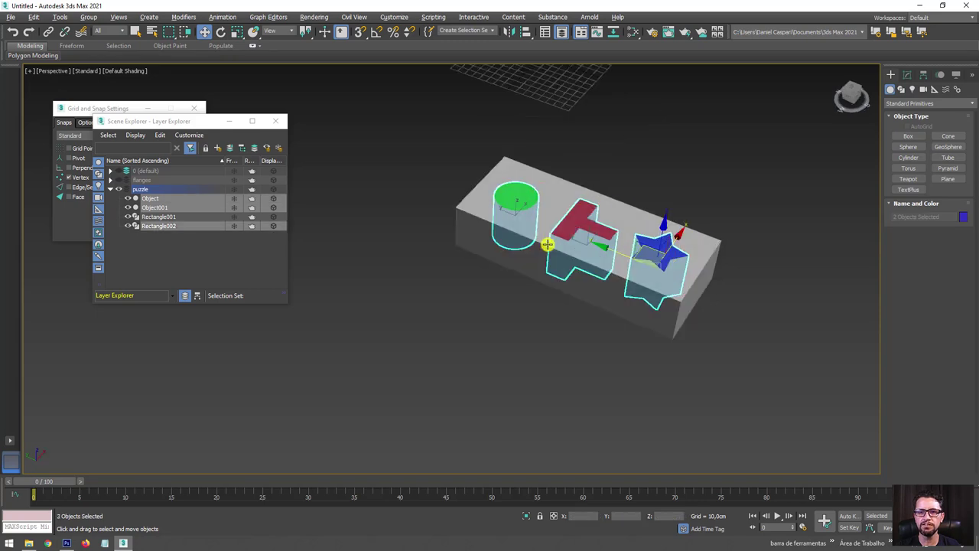
Step: Lift the three pieces above the block along Z, then close Scene Explorer and Grid and Snap Settings
{"action": "middle_click_drag", "start_coordinate": [548, 244], "coordinate": [642, 243], "text": "alt"}
{"action": "left_click_drag", "start_coordinate": [648, 225], "coordinate": [754, 122]}
{"action": "middle_click_drag", "start_coordinate": [754, 122], "coordinate": [725, 210], "text": "alt"}
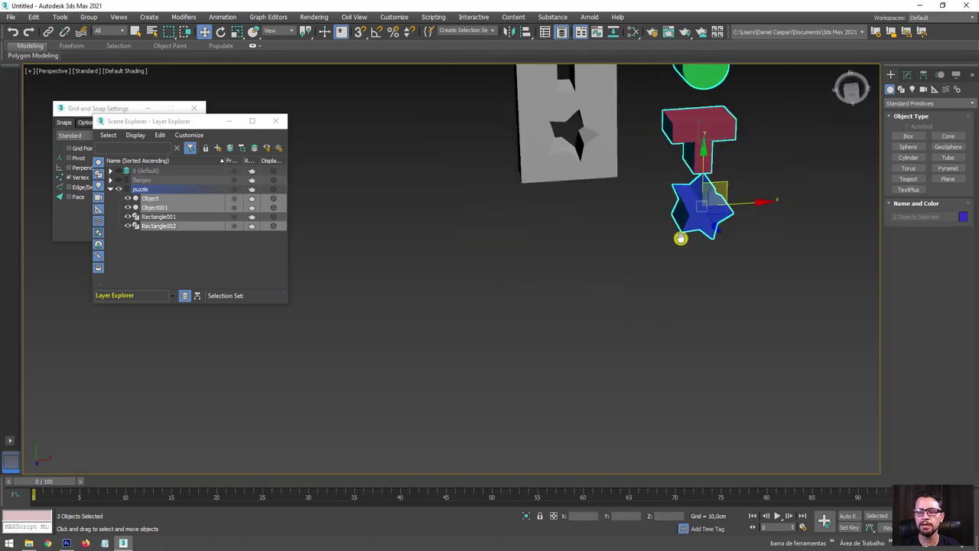
{"action": "left_click_drag", "start_coordinate": [724, 210], "coordinate": [725, 127]}
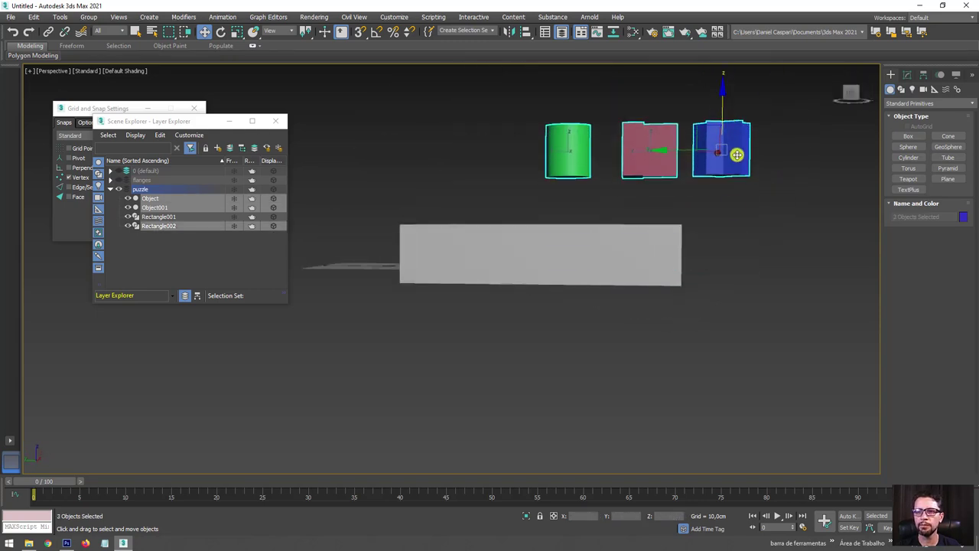
{"action": "middle_click_drag", "start_coordinate": [724, 126], "coordinate": [465, 176], "text": "alt"}
{"action": "left_click", "coordinate": [280, 121]}
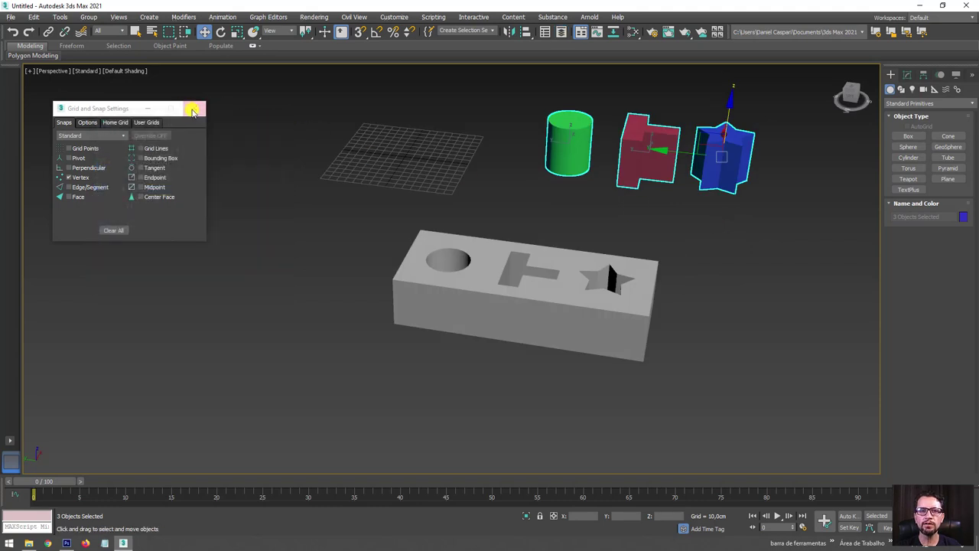
{"action": "left_click", "coordinate": [196, 112]}
Step: Select the red T piece and lower it over its T-shaped hole in the block
{"action": "left_click", "coordinate": [554, 175]}
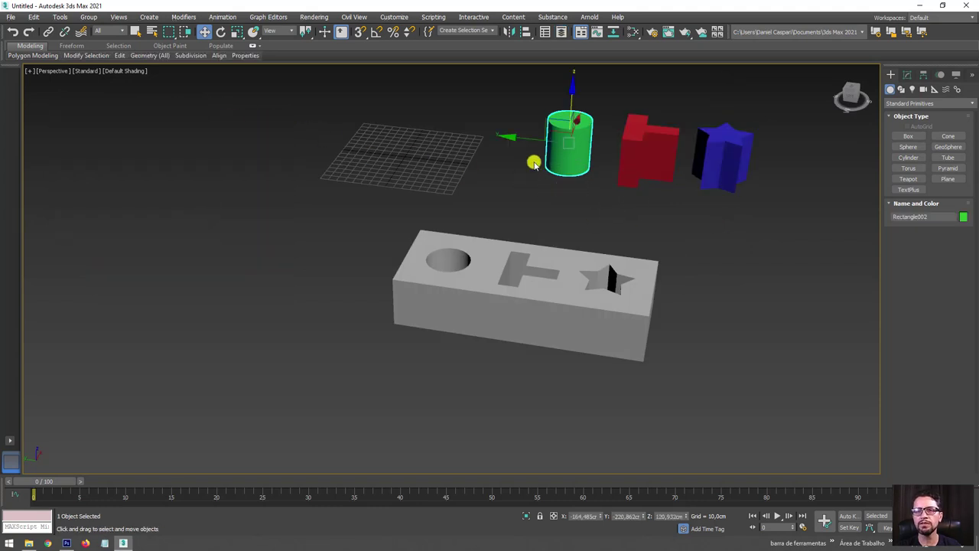
{"action": "middle_click_drag", "start_coordinate": [531, 160], "coordinate": [542, 178], "text": "alt"}
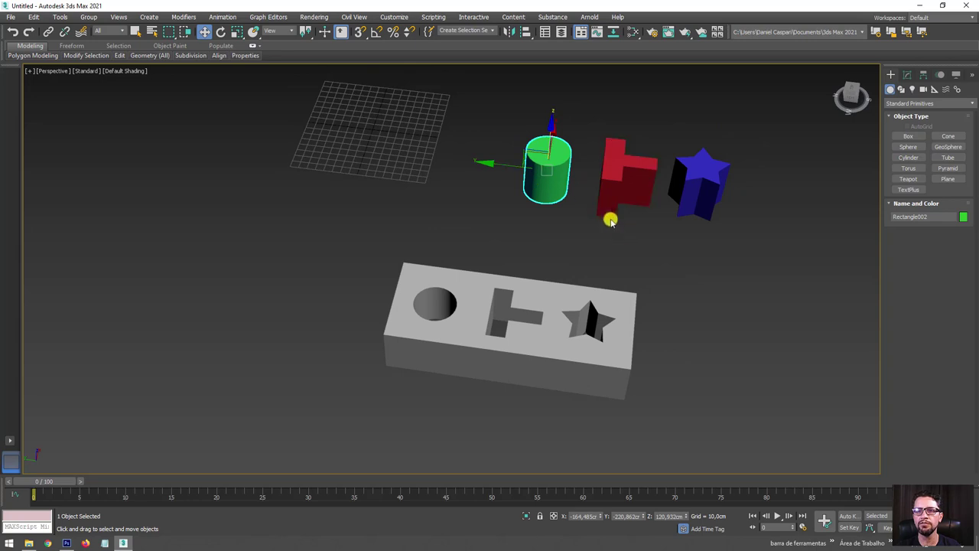
{"action": "left_click", "coordinate": [627, 187]}
{"action": "middle_click_drag", "start_coordinate": [630, 190], "coordinate": [621, 162], "text": "alt"}
{"action": "mouse_move", "coordinate": [612, 152]}
{"action": "left_mouse_down"}
{"action": "mouse_move", "coordinate": [562, 215]}
{"action": "mouse_move", "coordinate": [496, 260]}
{"action": "left_mouse_up"}
{"action": "mouse_move", "coordinate": [505, 313]}
{"action": "middle_mouse_down", "text": "alt"}
{"action": "mouse_move", "coordinate": [489, 242]}
{"action": "mouse_move", "coordinate": [520, 247]}
{"action": "middle_mouse_up", "text": "alt"}
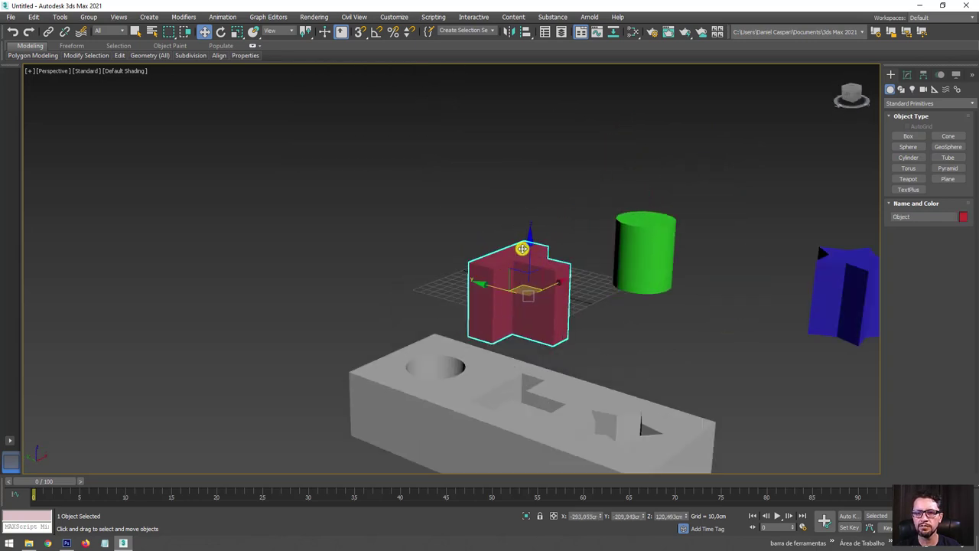
{"action": "left_click_drag", "start_coordinate": [520, 247], "coordinate": [532, 330]}
{"action": "mouse_move", "coordinate": [532, 330]}
{"action": "middle_mouse_down", "text": "alt"}
{"action": "mouse_move", "coordinate": [572, 413]}
{"action": "mouse_move", "coordinate": [539, 275]}
{"action": "mouse_move", "coordinate": [521, 296]}
{"action": "middle_mouse_up", "text": "alt"}
{"action": "scroll", "coordinate": [540, 275], "scroll_direction": "up", "scroll_amount": 5}
{"action": "mouse_move", "coordinate": [520, 263]}
{"action": "middle_mouse_down", "text": "alt"}
{"action": "mouse_move", "coordinate": [588, 255]}
{"action": "mouse_move", "coordinate": [518, 263]}
{"action": "middle_mouse_up", "text": "alt"}
Step: Turn on Edged Faces with F4 and nudge the red T piece slightly along X
{"action": "key", "text": "F4"}
{"action": "left_click_drag", "start_coordinate": [498, 210], "coordinate": [498, 213]}
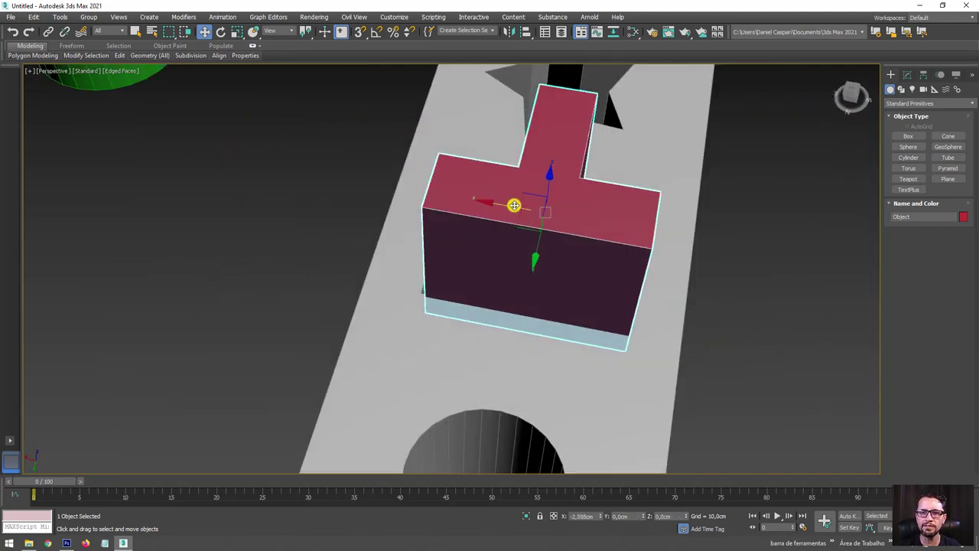
{"action": "middle_click_drag", "start_coordinate": [499, 213], "coordinate": [529, 302], "text": "alt"}
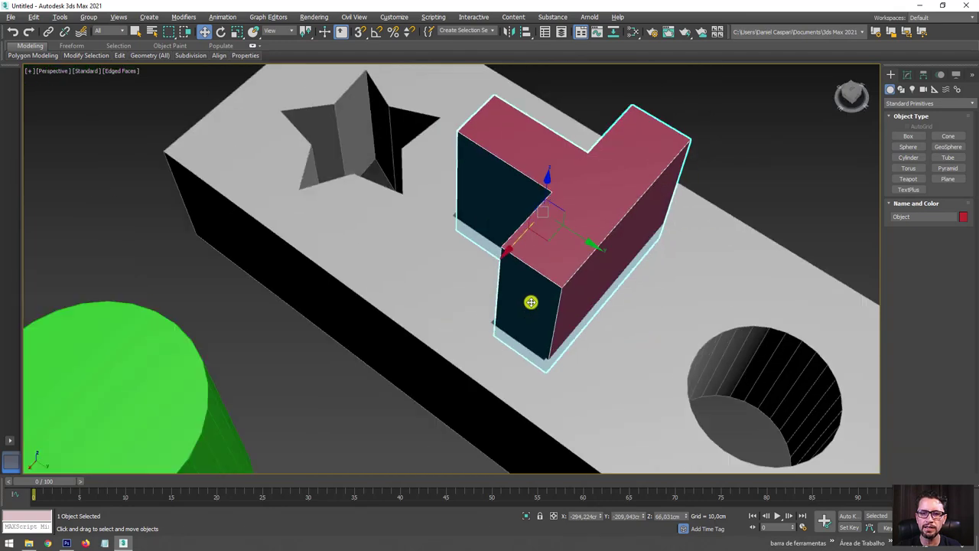
{"action": "scroll", "coordinate": [571, 360], "scroll_direction": "up", "scroll_amount": 5}
{"action": "scroll", "coordinate": [583, 362], "scroll_direction": "up", "scroll_amount": 3}
{"action": "scroll", "coordinate": [575, 333], "scroll_direction": "up", "scroll_amount": 2}
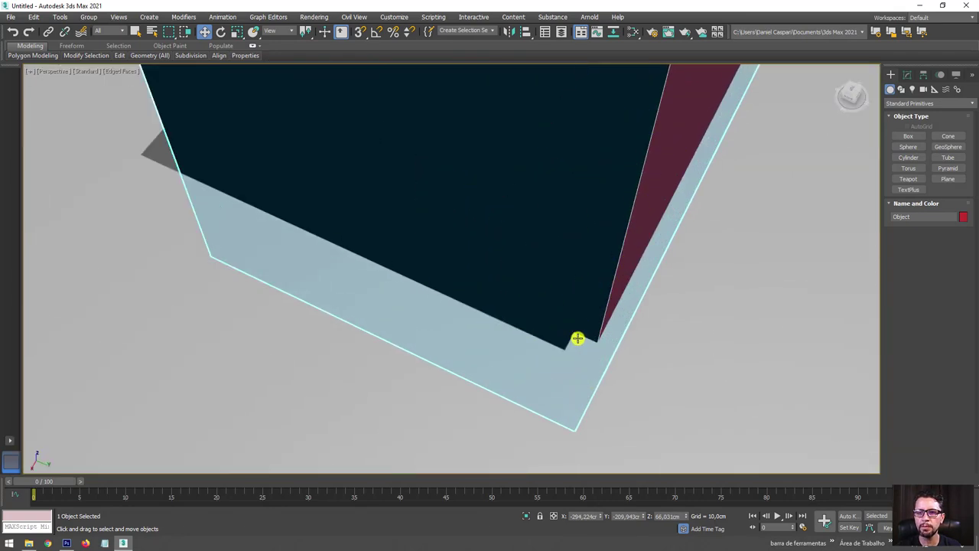
{"action": "scroll", "coordinate": [575, 333], "scroll_direction": "down", "scroll_amount": 5}
{"action": "scroll", "coordinate": [583, 328], "scroll_direction": "down", "scroll_amount": 4}
{"action": "mouse_move", "coordinate": [568, 323]}
{"action": "middle_mouse_down", "text": "alt"}
{"action": "mouse_move", "coordinate": [568, 280]}
{"action": "mouse_move", "coordinate": [442, 278]}
{"action": "middle_mouse_up", "text": "alt"}
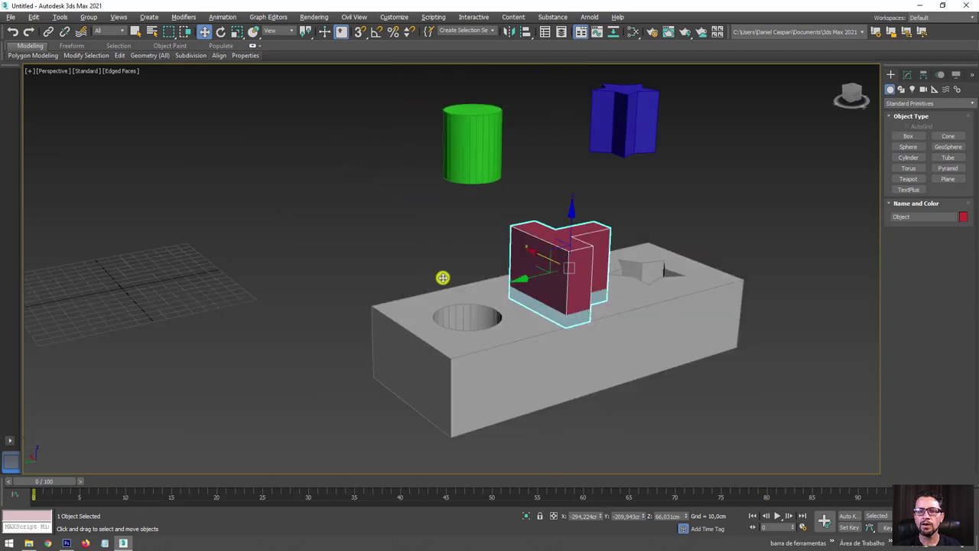
Step: Raise the red T, enable vertex snapping, and snap its corner down onto the block's top
{"action": "left_click_drag", "start_coordinate": [572, 235], "coordinate": [561, 127]}
{"action": "mouse_move", "coordinate": [561, 127]}
{"action": "middle_mouse_down", "text": "alt"}
{"action": "mouse_move", "coordinate": [635, 212]}
{"action": "mouse_move", "coordinate": [599, 62]}
{"action": "middle_mouse_up", "text": "alt"}
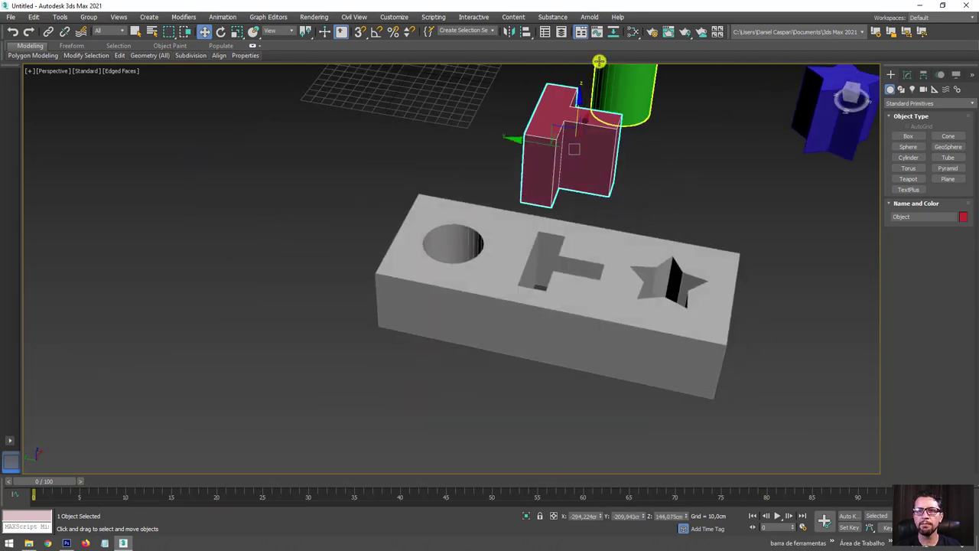
{"action": "left_click", "coordinate": [359, 32]}
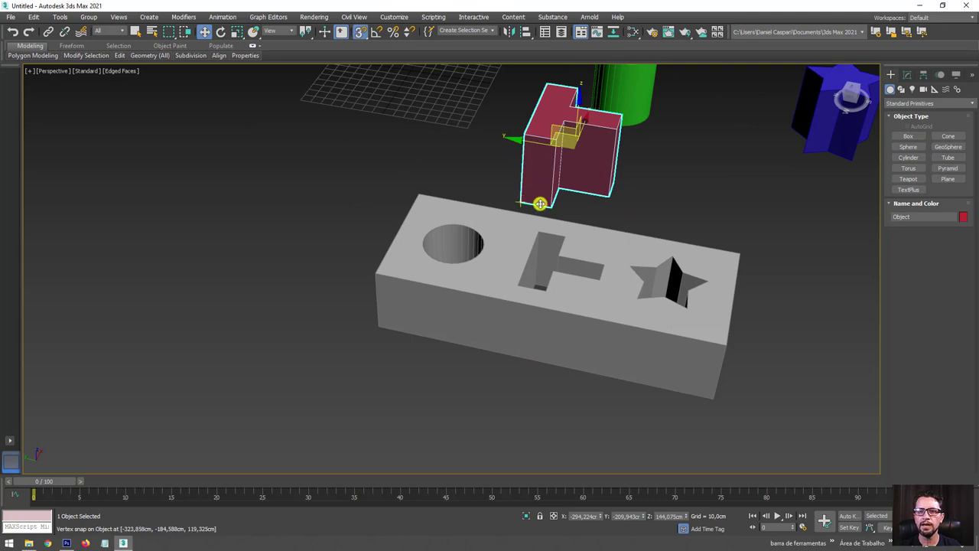
{"action": "scroll", "coordinate": [556, 211], "scroll_direction": "up", "scroll_amount": 2}
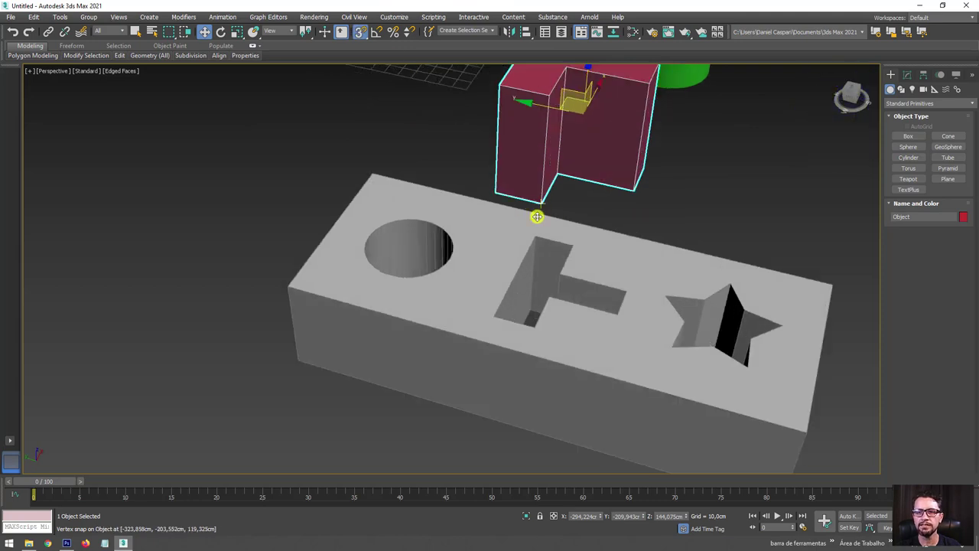
{"action": "left_click_drag", "start_coordinate": [536, 216], "coordinate": [532, 318]}
Step: Snap the blue star piece by a vertex into the star-shaped slot on the white block
{"action": "mouse_move", "coordinate": [542, 318]}
{"action": "middle_mouse_down", "text": "alt"}
{"action": "mouse_move", "coordinate": [650, 372]}
{"action": "mouse_move", "coordinate": [664, 330]}
{"action": "mouse_move", "coordinate": [607, 305]}
{"action": "mouse_move", "coordinate": [448, 317]}
{"action": "mouse_move", "coordinate": [624, 207]}
{"action": "mouse_move", "coordinate": [592, 212]}
{"action": "mouse_move", "coordinate": [591, 195]}
{"action": "middle_mouse_up", "text": "alt"}
{"action": "scroll", "coordinate": [619, 186], "scroll_direction": "down", "scroll_amount": 3}
{"action": "left_click", "coordinate": [621, 188]}
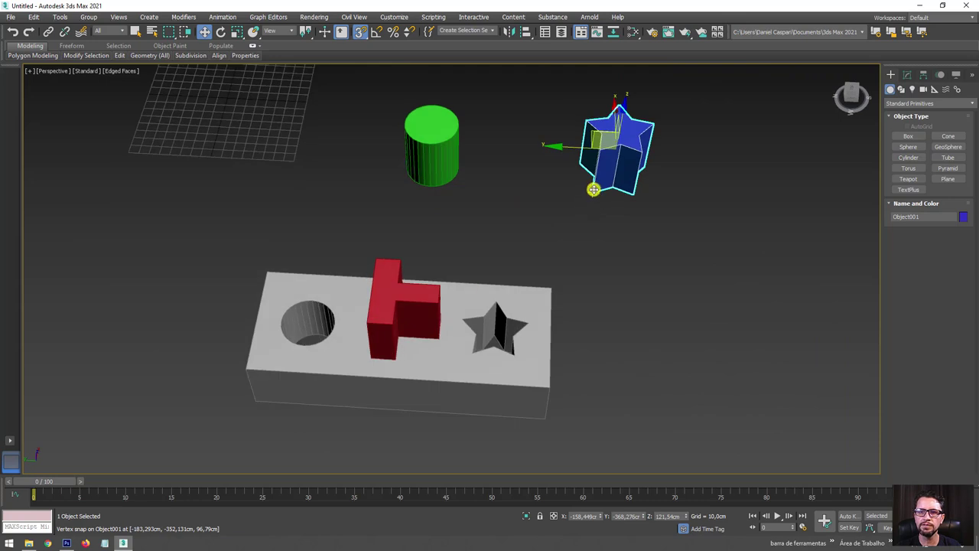
{"action": "mouse_move", "coordinate": [593, 189]}
{"action": "left_mouse_down"}
{"action": "mouse_move", "coordinate": [464, 337]}
{"action": "mouse_move", "coordinate": [475, 349]}
{"action": "left_mouse_up"}
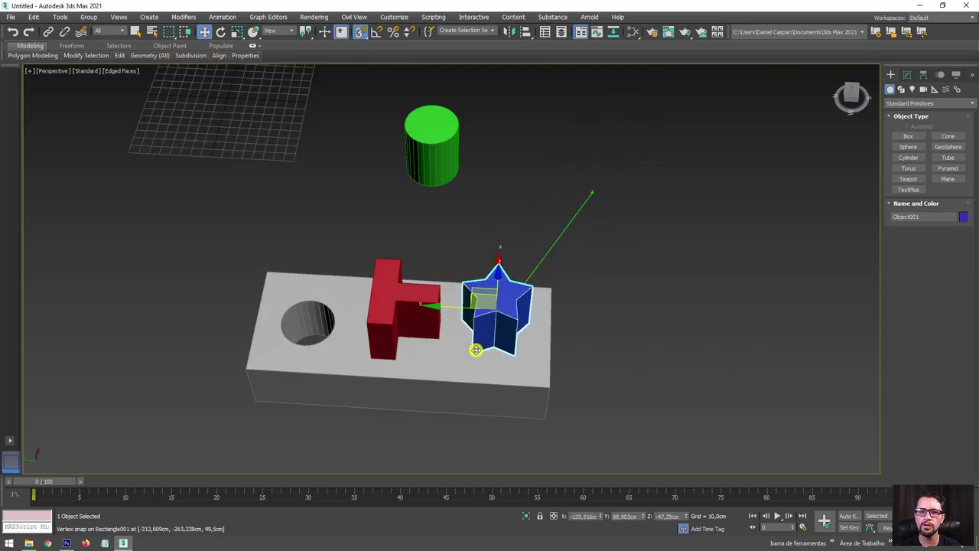
Step: Check the star's placement from above and select the green cylinder
{"action": "mouse_move", "coordinate": [475, 350]}
{"action": "middle_mouse_down", "text": "alt"}
{"action": "mouse_move", "coordinate": [494, 350]}
{"action": "mouse_move", "coordinate": [485, 308]}
{"action": "mouse_move", "coordinate": [491, 139]}
{"action": "mouse_move", "coordinate": [544, 178]}
{"action": "middle_mouse_up", "text": "alt"}
{"action": "scroll", "coordinate": [539, 166], "scroll_direction": "up", "scroll_amount": 2}
{"action": "left_click", "coordinate": [548, 182]}
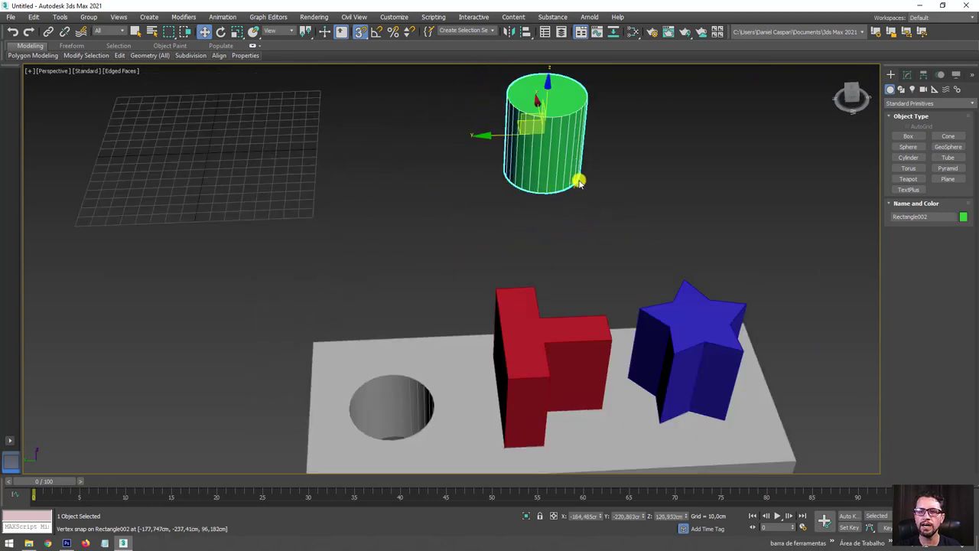
Step: Snap the green cylinder onto its round hole and lower all three pieces into the block in Z
{"action": "mouse_move", "coordinate": [529, 190]}
{"action": "left_mouse_down"}
{"action": "mouse_move", "coordinate": [367, 430]}
{"action": "mouse_move", "coordinate": [413, 431]}
{"action": "mouse_move", "coordinate": [428, 400]}
{"action": "mouse_move", "coordinate": [396, 375]}
{"action": "mouse_move", "coordinate": [355, 393]}
{"action": "mouse_move", "coordinate": [344, 426]}
{"action": "mouse_move", "coordinate": [372, 437]}
{"action": "left_mouse_up"}
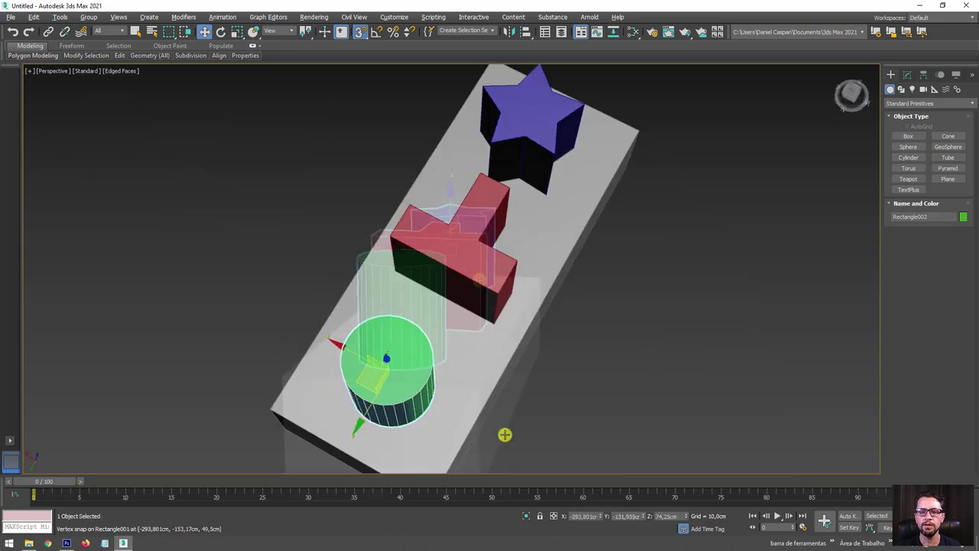
{"action": "mouse_move", "coordinate": [433, 320]}
{"action": "middle_mouse_down", "text": "alt"}
{"action": "mouse_move", "coordinate": [448, 284]}
{"action": "mouse_move", "coordinate": [477, 283]}
{"action": "mouse_move", "coordinate": [445, 218]}
{"action": "middle_mouse_up", "text": "alt"}
{"action": "left_click_drag", "start_coordinate": [437, 208], "coordinate": [432, 283]}
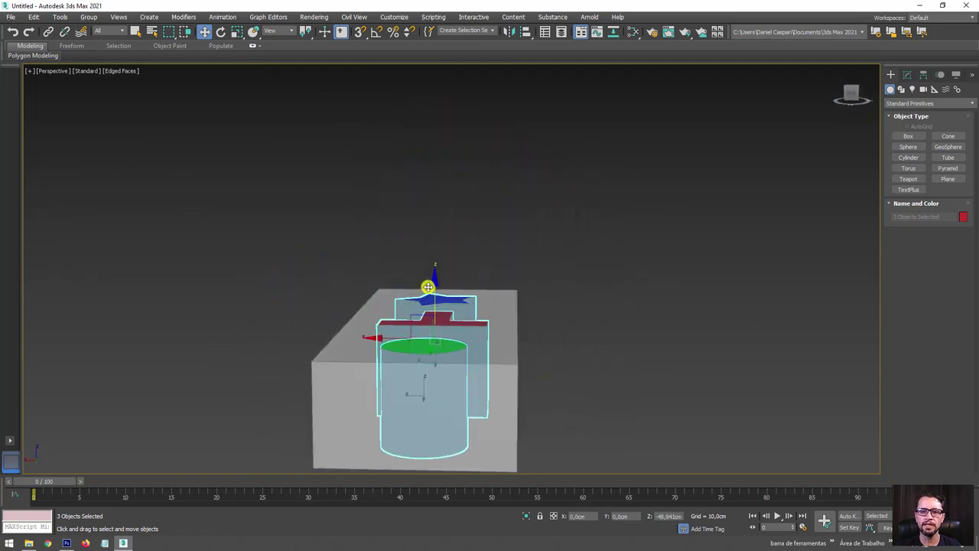
{"action": "mouse_move", "coordinate": [428, 284]}
{"action": "middle_mouse_down", "text": "alt"}
{"action": "mouse_move", "coordinate": [504, 357]}
{"action": "mouse_move", "coordinate": [463, 376]}
{"action": "mouse_move", "coordinate": [465, 260]}
{"action": "mouse_move", "coordinate": [614, 356]}
{"action": "middle_mouse_up", "text": "alt"}
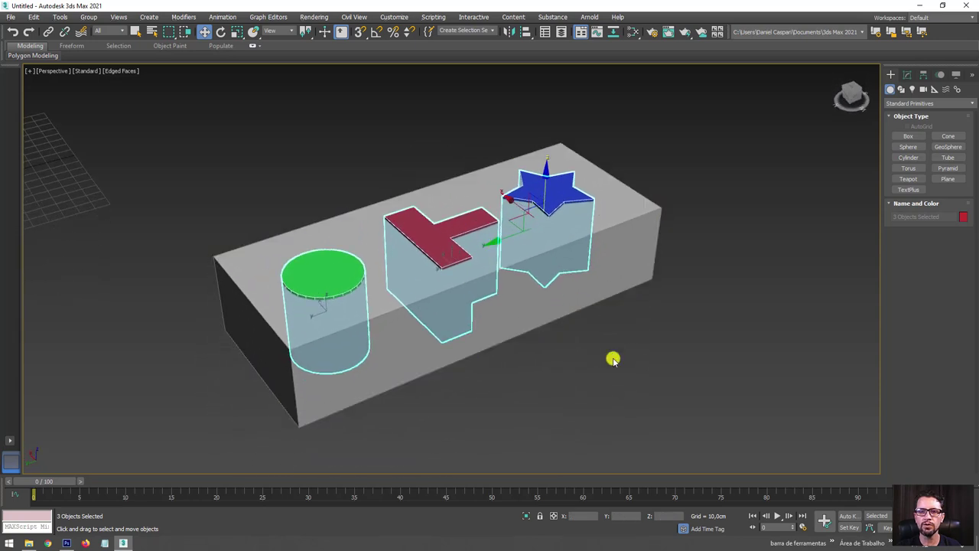
{"action": "left_click", "coordinate": [614, 356]}
Step: In Scene Explorer, show the flanges layer and hide the puzzle layer
{"action": "scroll", "coordinate": [649, 283], "scroll_direction": "down", "scroll_amount": 3}
{"action": "mouse_move", "coordinate": [649, 282]}
{"action": "middle_mouse_down", "text": "alt"}
{"action": "mouse_move", "coordinate": [664, 334]}
{"action": "mouse_move", "coordinate": [547, 349]}
{"action": "mouse_move", "coordinate": [616, 146]}
{"action": "middle_mouse_up", "text": "alt"}
{"action": "scroll", "coordinate": [547, 348], "scroll_direction": "down", "scroll_amount": 3}
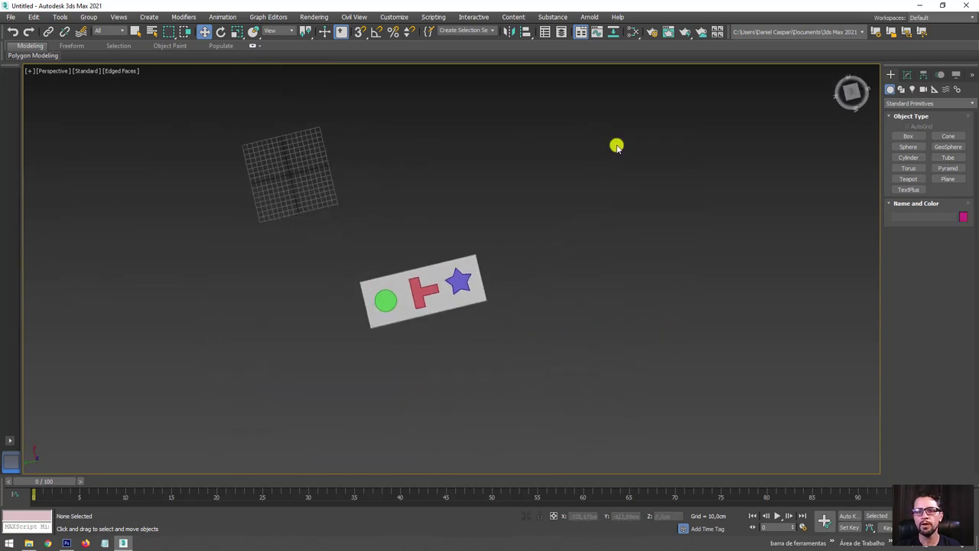
{"action": "left_click", "coordinate": [561, 32]}
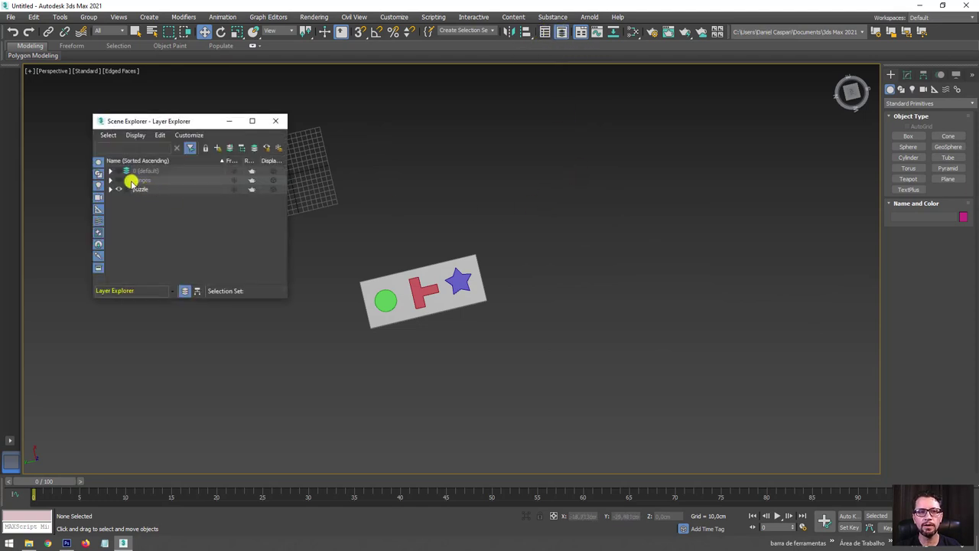
{"action": "left_click", "coordinate": [119, 180]}
{"action": "left_click", "coordinate": [119, 189]}
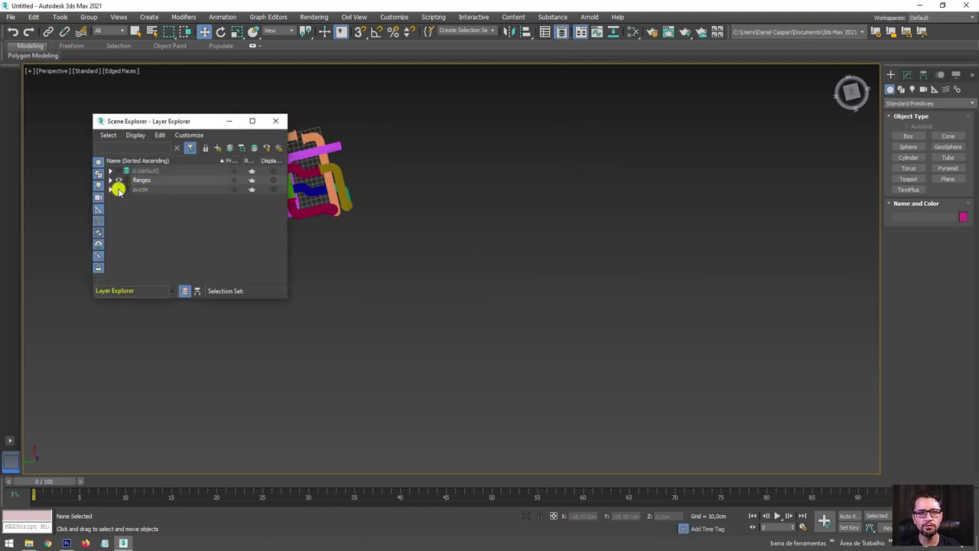
{"action": "left_click", "coordinate": [282, 122]}
{"action": "middle_click_drag", "start_coordinate": [345, 244], "coordinate": [520, 267]}
Step: Inspect the pipe model, selecting the green, yellow and orange pipes, to locate the loose elbow's joint
{"action": "scroll", "coordinate": [512, 268], "scroll_direction": "up", "scroll_amount": 5}
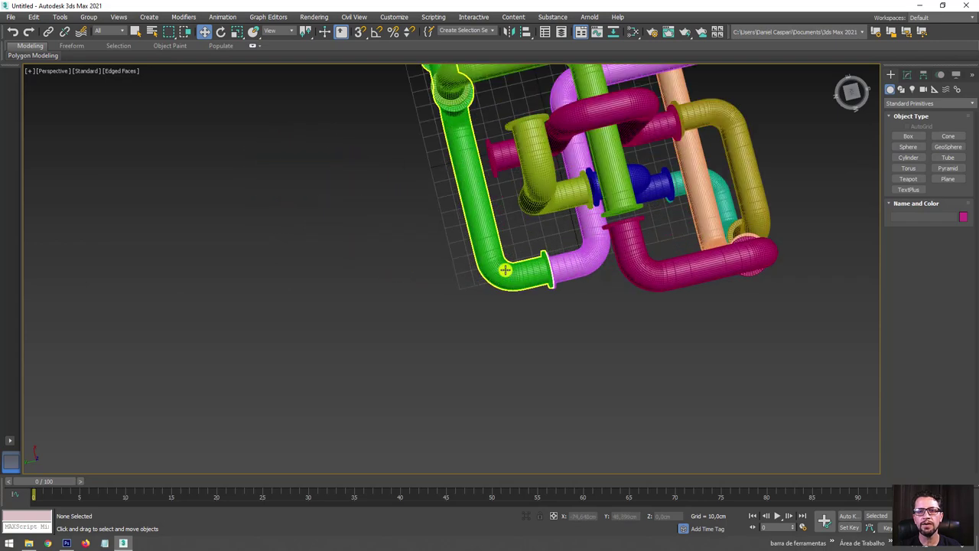
{"action": "left_click", "coordinate": [504, 270]}
{"action": "middle_click_drag", "start_coordinate": [625, 257], "coordinate": [572, 206], "text": "alt"}
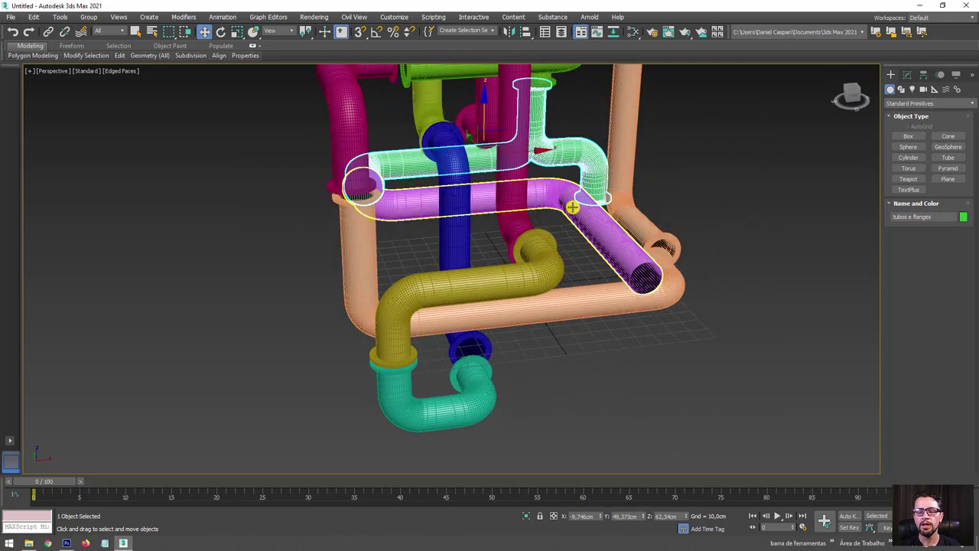
{"action": "left_click", "coordinate": [522, 257]}
{"action": "scroll", "coordinate": [526, 258], "scroll_direction": "up", "scroll_amount": 3}
{"action": "scroll", "coordinate": [532, 256], "scroll_direction": "down", "scroll_amount": 4}
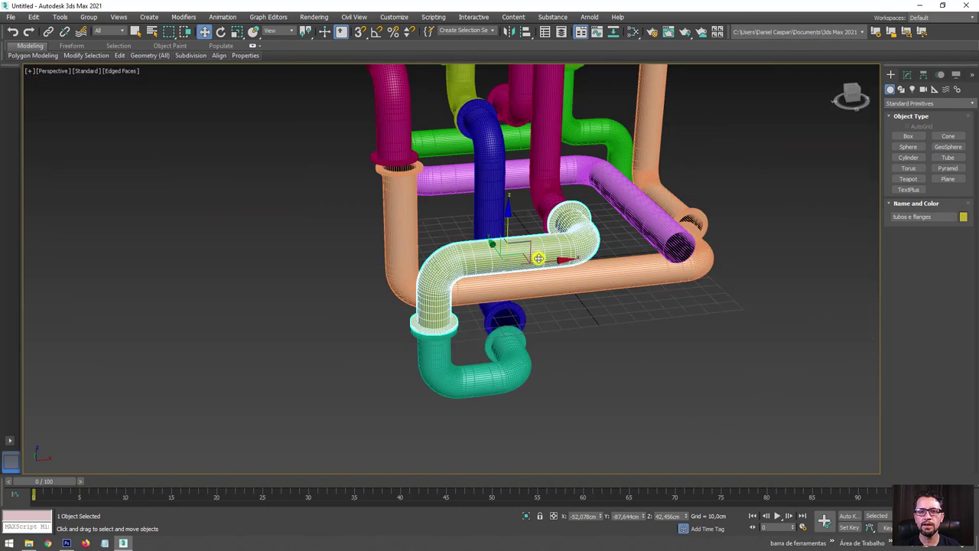
{"action": "scroll", "coordinate": [559, 268], "scroll_direction": "down", "scroll_amount": 3}
{"action": "scroll", "coordinate": [548, 296], "scroll_direction": "up", "scroll_amount": 1}
{"action": "mouse_move", "coordinate": [547, 296]}
{"action": "middle_mouse_down", "text": "alt"}
{"action": "mouse_move", "coordinate": [437, 256]}
{"action": "mouse_move", "coordinate": [544, 275]}
{"action": "middle_mouse_up", "text": "alt"}
{"action": "scroll", "coordinate": [530, 273], "scroll_direction": "up", "scroll_amount": 5}
{"action": "left_click", "coordinate": [437, 265]}
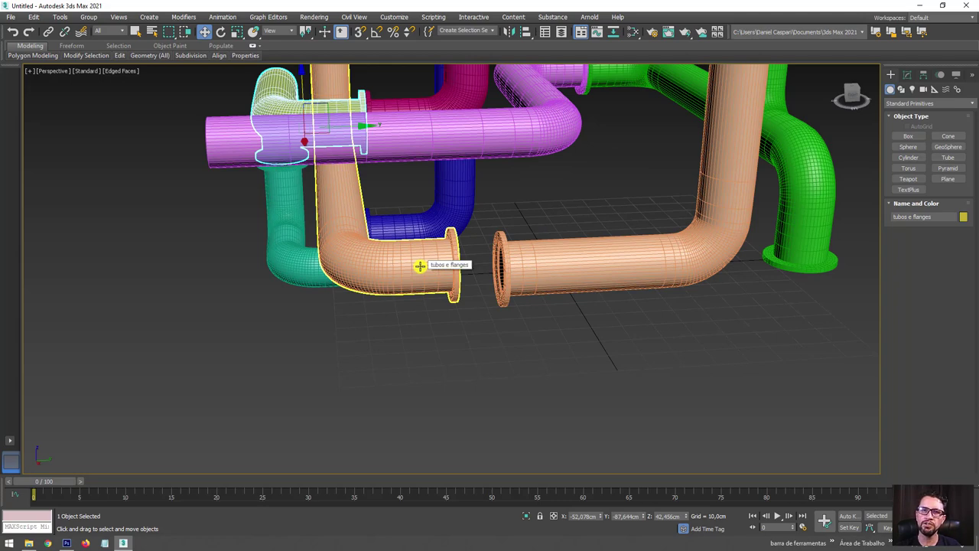
{"action": "middle_click_drag", "start_coordinate": [409, 274], "coordinate": [371, 335], "text": "alt"}
{"action": "scroll", "coordinate": [382, 322], "scroll_direction": "down", "scroll_amount": 8}
{"action": "mouse_move", "coordinate": [382, 284]}
{"action": "middle_mouse_down", "text": "alt"}
{"action": "mouse_move", "coordinate": [452, 321]}
{"action": "mouse_move", "coordinate": [442, 96]}
{"action": "middle_mouse_up", "text": "alt"}
{"action": "mouse_move", "coordinate": [554, 269]}
{"action": "middle_mouse_down", "text": "alt"}
{"action": "mouse_move", "coordinate": [431, 286]}
{"action": "mouse_move", "coordinate": [416, 229]}
{"action": "middle_mouse_up", "text": "alt"}
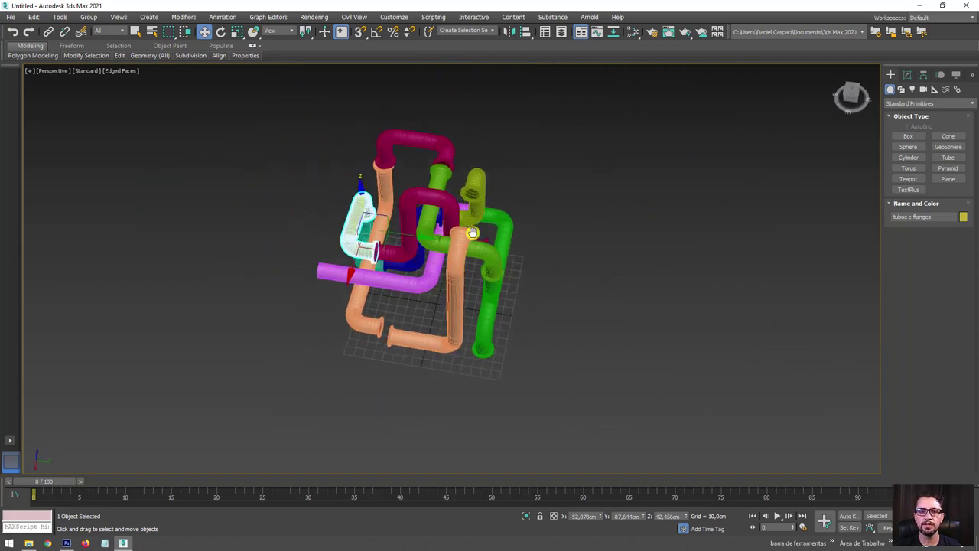
{"action": "scroll", "coordinate": [431, 221], "scroll_direction": "up", "scroll_amount": 5}
{"action": "scroll", "coordinate": [430, 221], "scroll_direction": "up", "scroll_amount": 4}
Step: Vertex-snap the loose elbow pipe's flange flush against the orange pipe's flange
{"action": "left_click", "coordinate": [465, 213]}
{"action": "scroll", "coordinate": [486, 210], "scroll_direction": "up", "scroll_amount": 4}
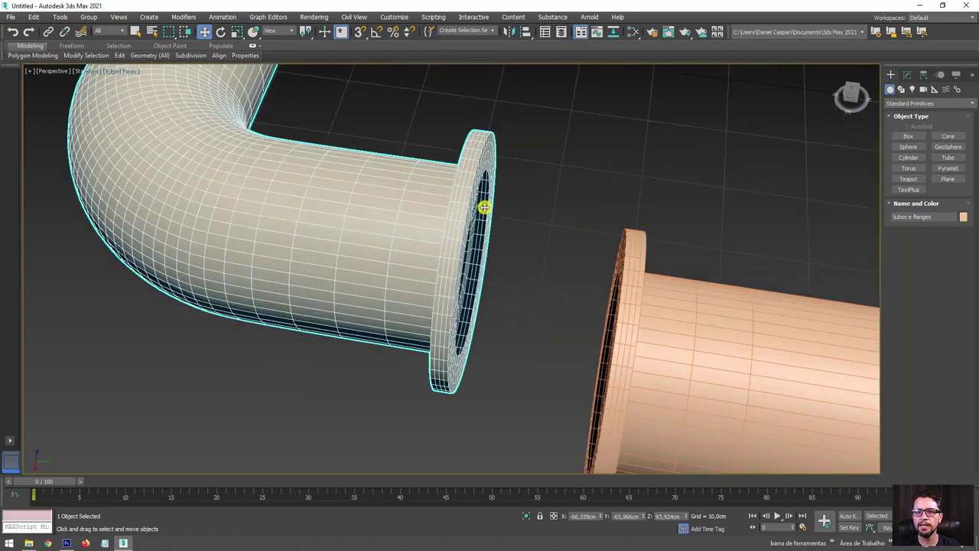
{"action": "scroll", "coordinate": [486, 183], "scroll_direction": "up", "scroll_amount": 3}
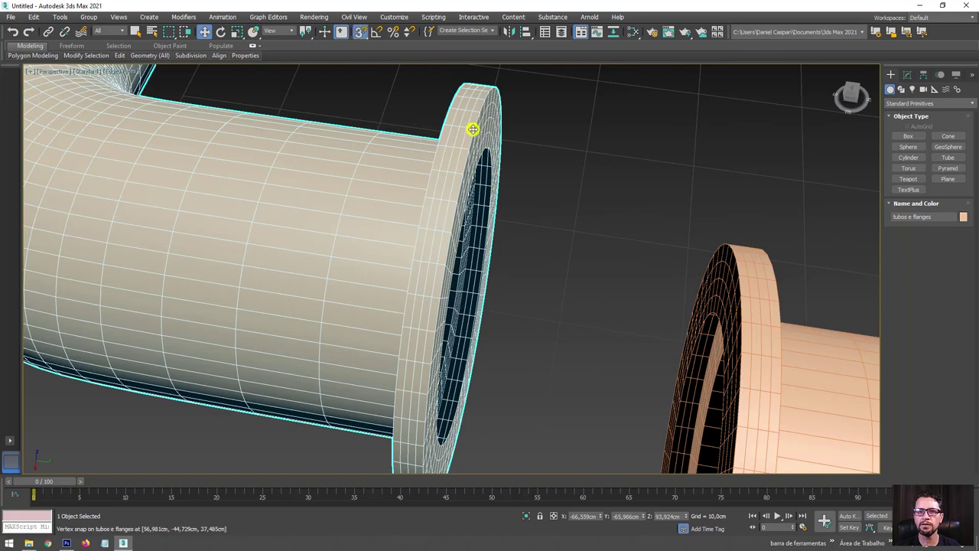
{"action": "mouse_move", "coordinate": [473, 129]}
{"action": "left_mouse_down"}
{"action": "mouse_move", "coordinate": [502, 168]}
{"action": "mouse_move", "coordinate": [745, 356]}
{"action": "mouse_move", "coordinate": [744, 323]}
{"action": "mouse_move", "coordinate": [738, 333]}
{"action": "left_mouse_up"}
{"action": "scroll", "coordinate": [736, 334], "scroll_direction": "down", "scroll_amount": 3}
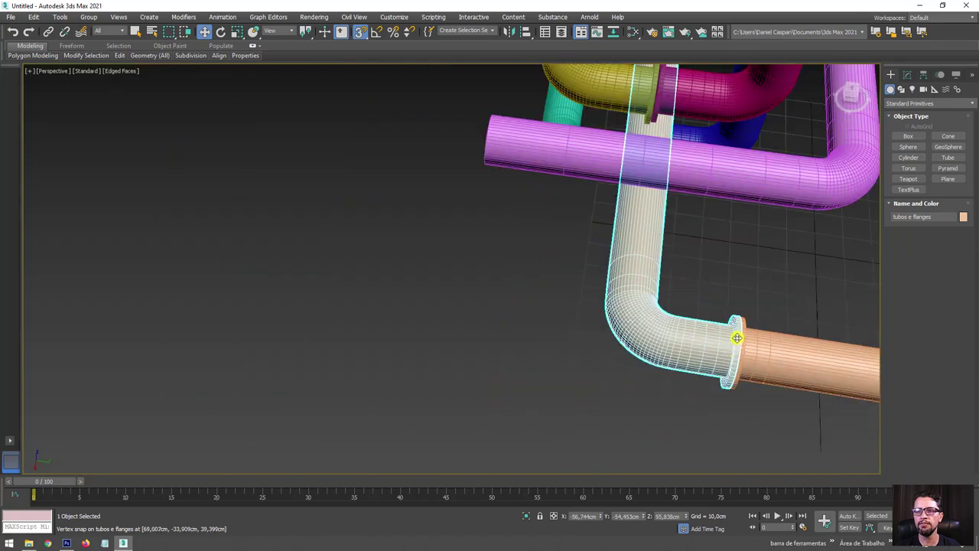
{"action": "scroll", "coordinate": [749, 310], "scroll_direction": "down", "scroll_amount": 2}
{"action": "scroll", "coordinate": [630, 369], "scroll_direction": "down", "scroll_amount": 2}
{"action": "scroll", "coordinate": [581, 252], "scroll_direction": "down", "scroll_amount": 2}
{"action": "mouse_move", "coordinate": [581, 252]}
{"action": "middle_mouse_down", "text": "alt"}
{"action": "mouse_move", "coordinate": [617, 251]}
{"action": "mouse_move", "coordinate": [431, 256]}
{"action": "middle_mouse_up", "text": "alt"}
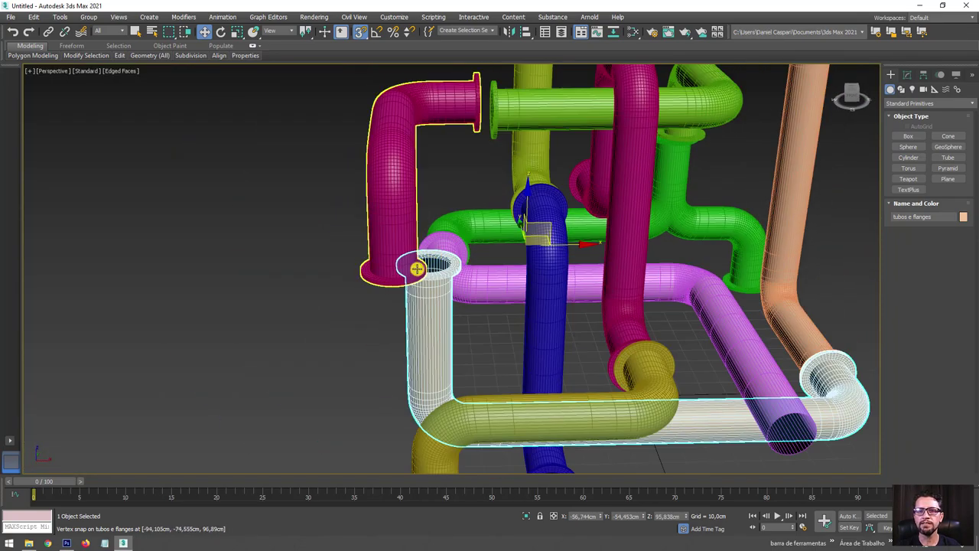
Step: Snap the magenta pipe's flange onto the orange pipe's opening
{"action": "left_click_drag", "start_coordinate": [401, 264], "coordinate": [436, 260]}
{"action": "scroll", "coordinate": [437, 258], "scroll_direction": "up", "scroll_amount": 3}
{"action": "scroll", "coordinate": [436, 257], "scroll_direction": "up", "scroll_amount": 2}
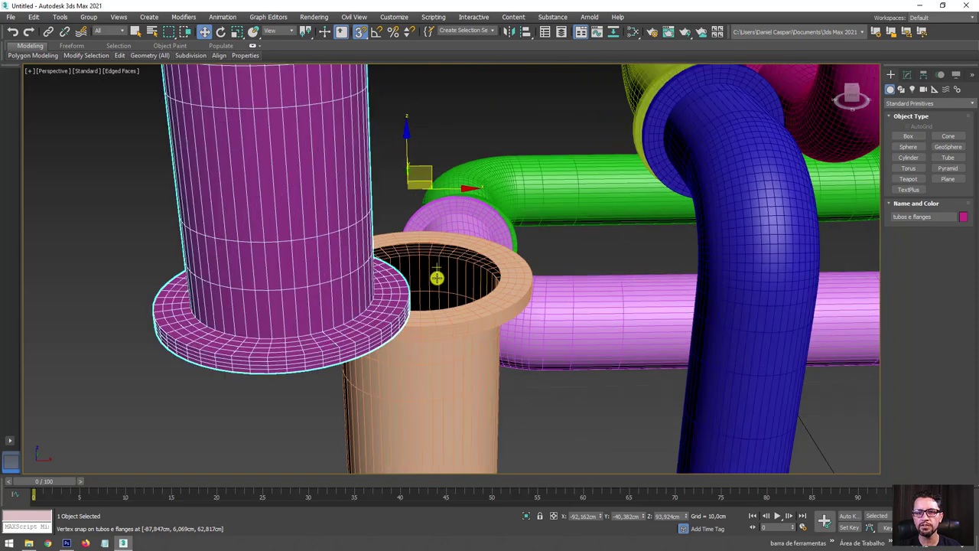
{"action": "scroll", "coordinate": [437, 258], "scroll_direction": "up", "scroll_amount": 2}
{"action": "scroll", "coordinate": [317, 415], "scroll_direction": "up", "scroll_amount": 2}
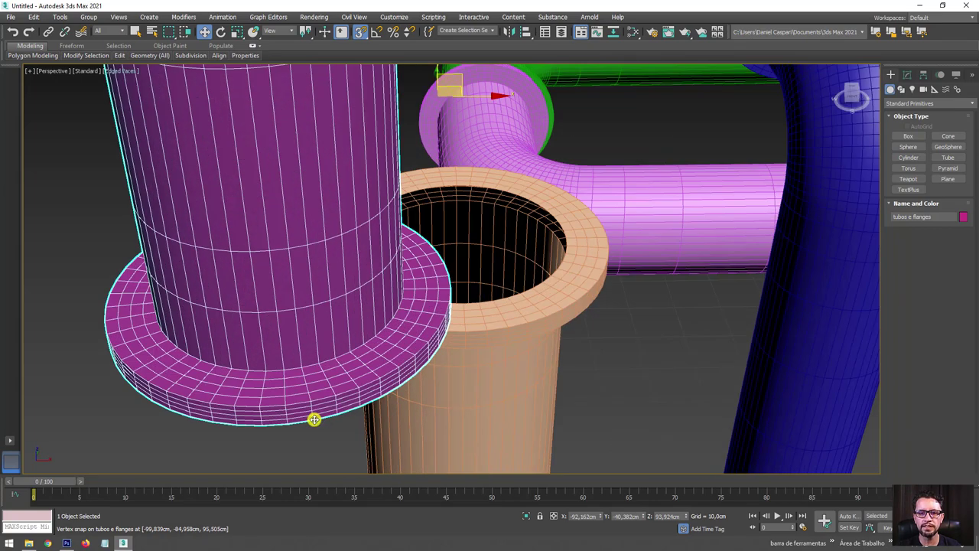
{"action": "left_click_drag", "start_coordinate": [313, 419], "coordinate": [505, 324]}
{"action": "scroll", "coordinate": [504, 325], "scroll_direction": "down", "scroll_amount": 5}
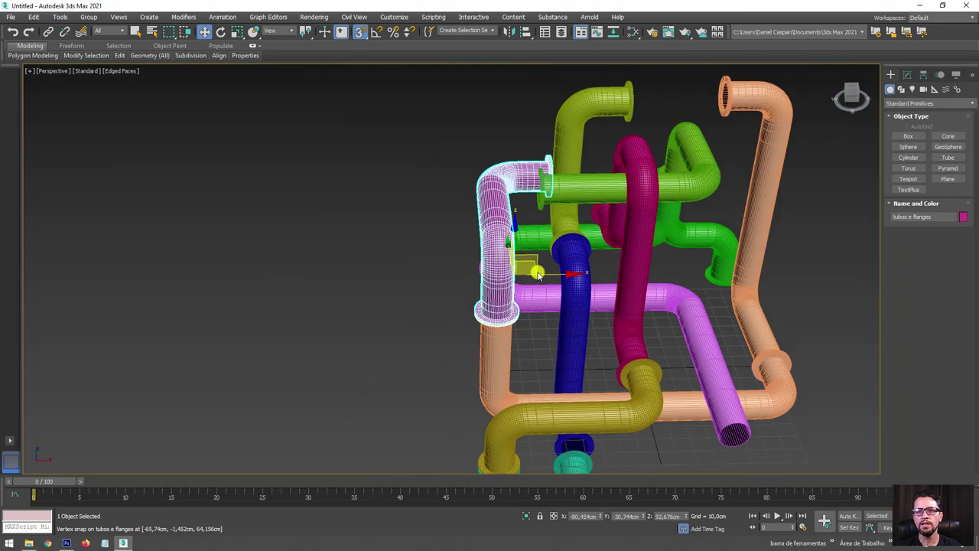
{"action": "mouse_move", "coordinate": [531, 267]}
{"action": "middle_mouse_down", "text": "alt"}
{"action": "mouse_move", "coordinate": [530, 306]}
{"action": "mouse_move", "coordinate": [589, 201]}
{"action": "middle_mouse_up", "text": "alt"}
Step: Vertex-snap the green pipe's flange flush against the magenta pipe's flange
{"action": "left_click", "coordinate": [589, 200]}
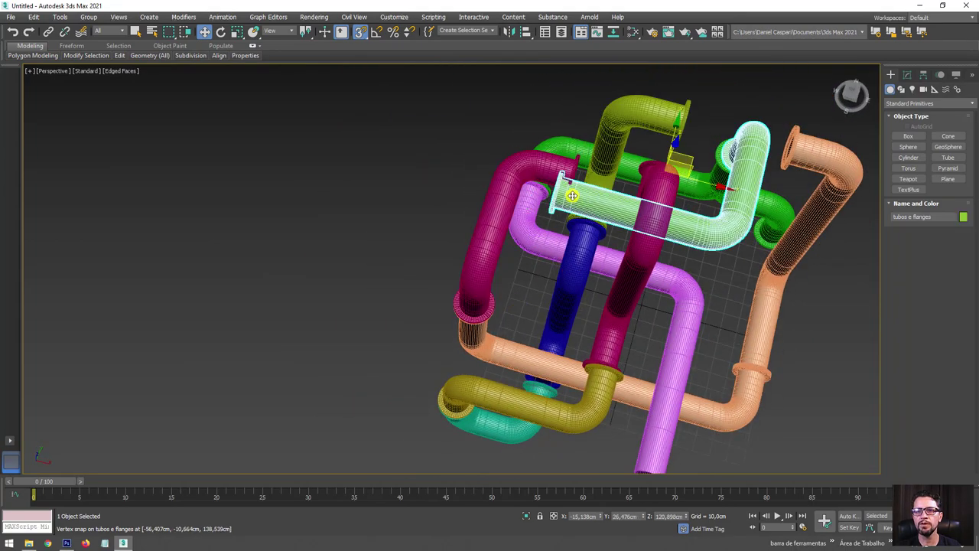
{"action": "scroll", "coordinate": [520, 237], "scroll_direction": "up", "scroll_amount": 4}
{"action": "scroll", "coordinate": [476, 252], "scroll_direction": "up", "scroll_amount": 3}
{"action": "scroll", "coordinate": [421, 306], "scroll_direction": "up", "scroll_amount": 2}
{"action": "scroll", "coordinate": [421, 306], "scroll_direction": "up", "scroll_amount": 1}
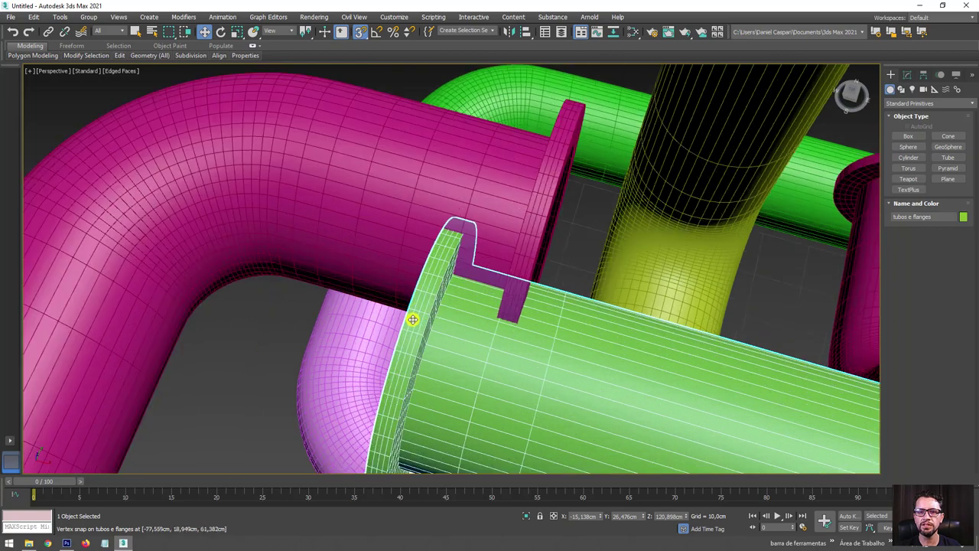
{"action": "left_click_drag", "start_coordinate": [409, 309], "coordinate": [556, 177]}
{"action": "scroll", "coordinate": [582, 214], "scroll_direction": "down", "scroll_amount": 5}
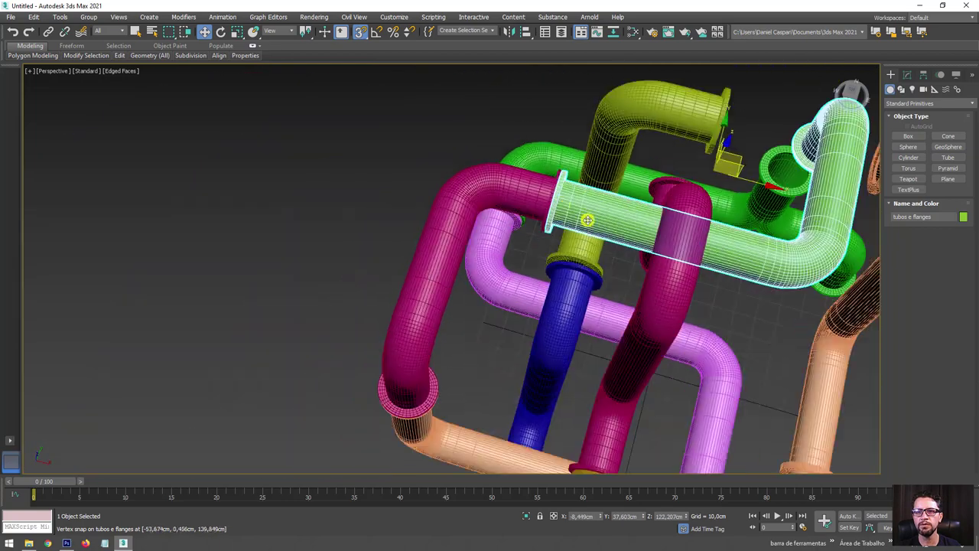
{"action": "scroll", "coordinate": [581, 214], "scroll_direction": "down", "scroll_amount": 4}
Step: Orbit the assembly and select the tall pipe, then the orange pipe
{"action": "mouse_move", "coordinate": [581, 214]}
{"action": "middle_mouse_down", "text": "alt"}
{"action": "mouse_move", "coordinate": [521, 200]}
{"action": "mouse_move", "coordinate": [509, 267]}
{"action": "mouse_move", "coordinate": [448, 290]}
{"action": "middle_mouse_up", "text": "alt"}
{"action": "left_click", "coordinate": [516, 203]}
{"action": "scroll", "coordinate": [509, 267], "scroll_direction": "up", "scroll_amount": 4}
{"action": "scroll", "coordinate": [473, 291], "scroll_direction": "up", "scroll_amount": 2}
{"action": "scroll", "coordinate": [437, 222], "scroll_direction": "up", "scroll_amount": 3}
{"action": "mouse_move", "coordinate": [436, 223]}
{"action": "middle_mouse_down", "text": "alt"}
{"action": "mouse_move", "coordinate": [454, 247]}
{"action": "mouse_move", "coordinate": [445, 205]}
{"action": "mouse_move", "coordinate": [432, 258]}
{"action": "mouse_move", "coordinate": [375, 239]}
{"action": "middle_mouse_up", "text": "alt"}
{"action": "left_click", "coordinate": [433, 256]}
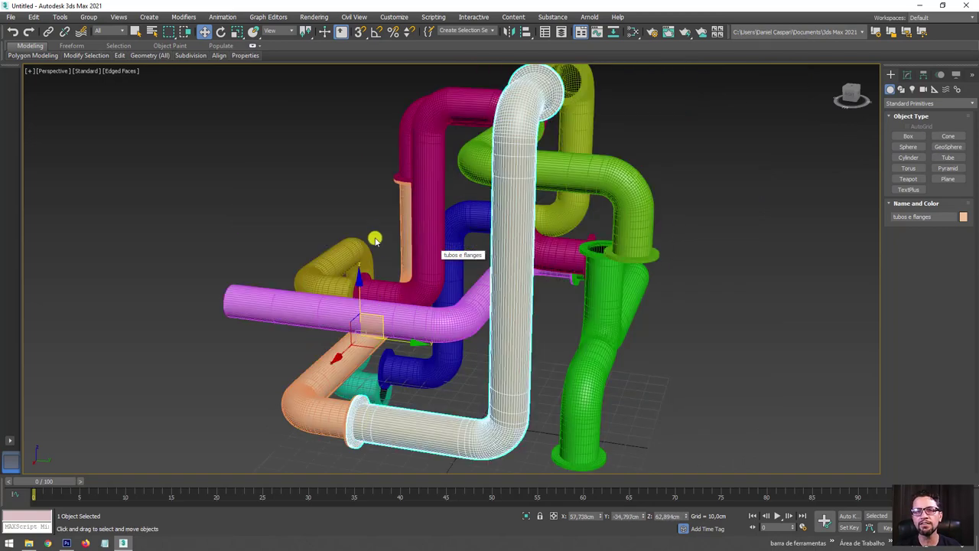
{"action": "middle_click_drag", "start_coordinate": [505, 159], "coordinate": [453, 169], "text": "alt"}
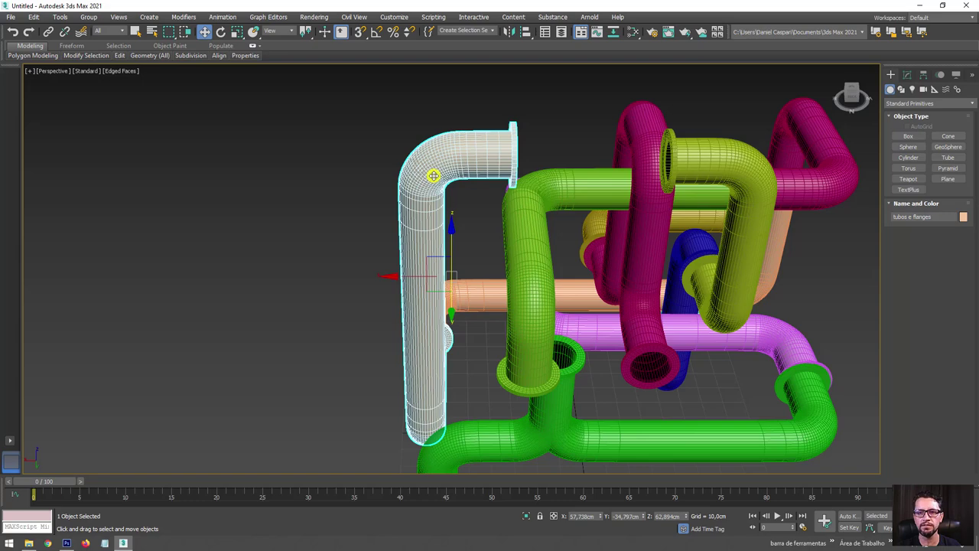
{"action": "middle_click_drag", "start_coordinate": [432, 175], "coordinate": [400, 201]}
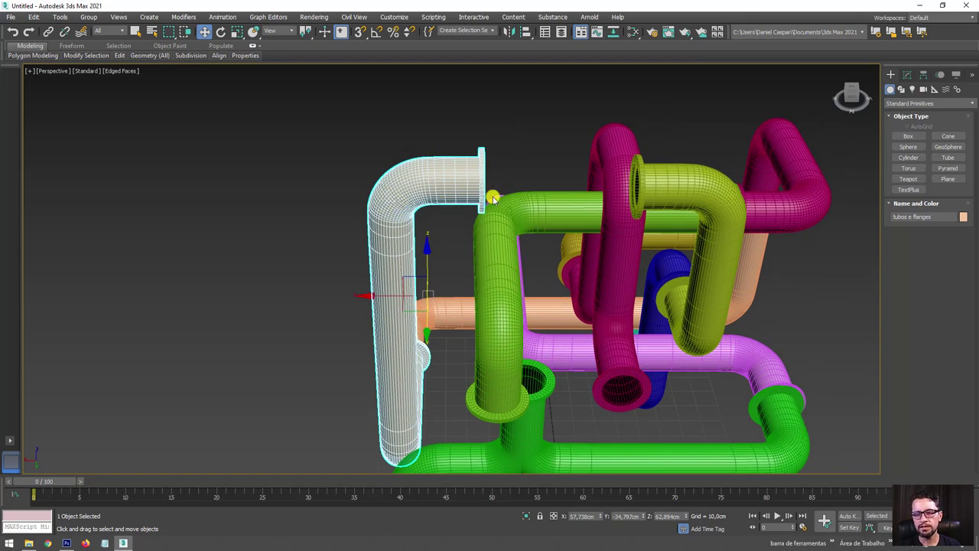
{"action": "middle_click_drag", "start_coordinate": [496, 181], "coordinate": [433, 117]}
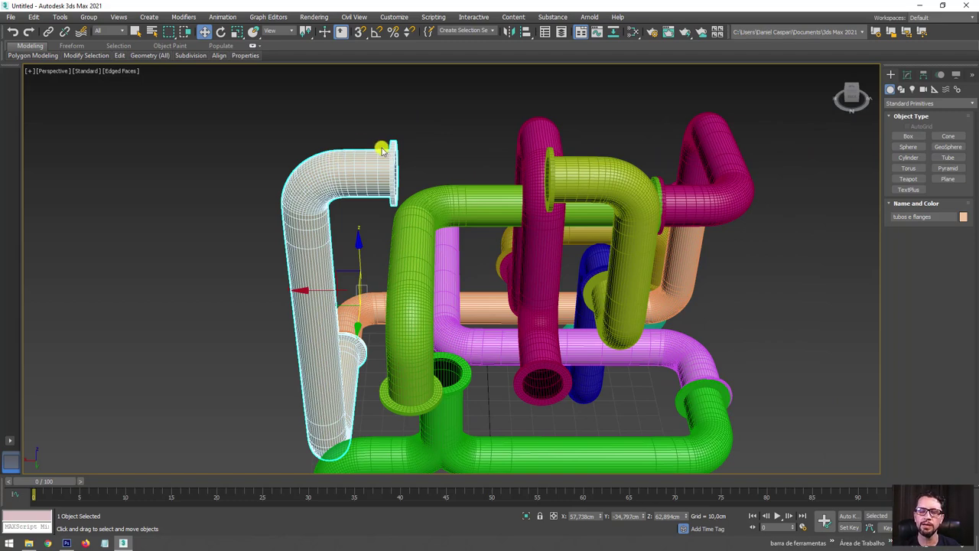
{"action": "mouse_move", "coordinate": [429, 172]}
{"action": "middle_mouse_down", "text": "alt"}
{"action": "mouse_move", "coordinate": [428, 207]}
{"action": "mouse_move", "coordinate": [444, 212]}
{"action": "mouse_move", "coordinate": [524, 181]}
{"action": "mouse_move", "coordinate": [302, 322]}
{"action": "middle_mouse_up", "text": "alt"}
{"action": "scroll", "coordinate": [279, 402], "scroll_direction": "up", "scroll_amount": 5}
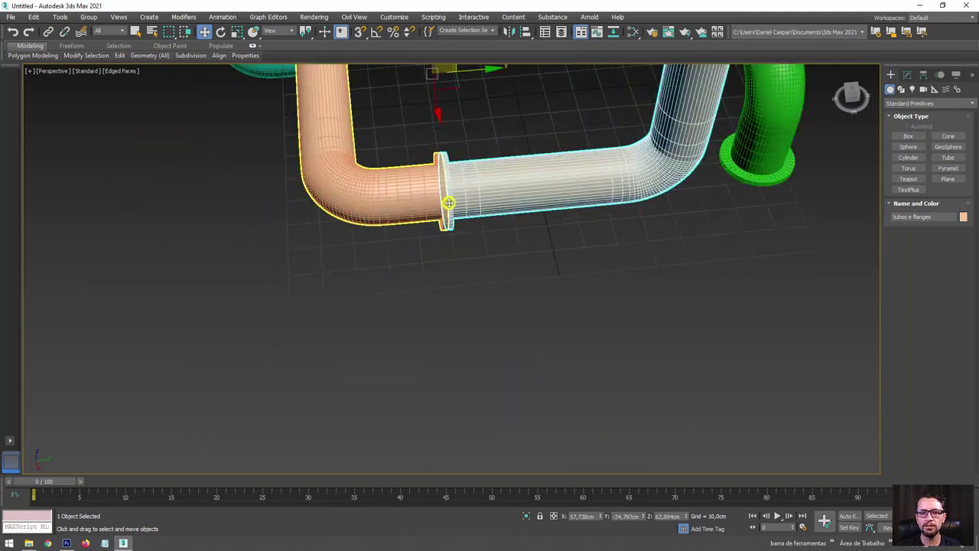
{"action": "scroll", "coordinate": [448, 204], "scroll_direction": "up", "scroll_amount": 4}
{"action": "scroll", "coordinate": [441, 123], "scroll_direction": "down", "scroll_amount": 5}
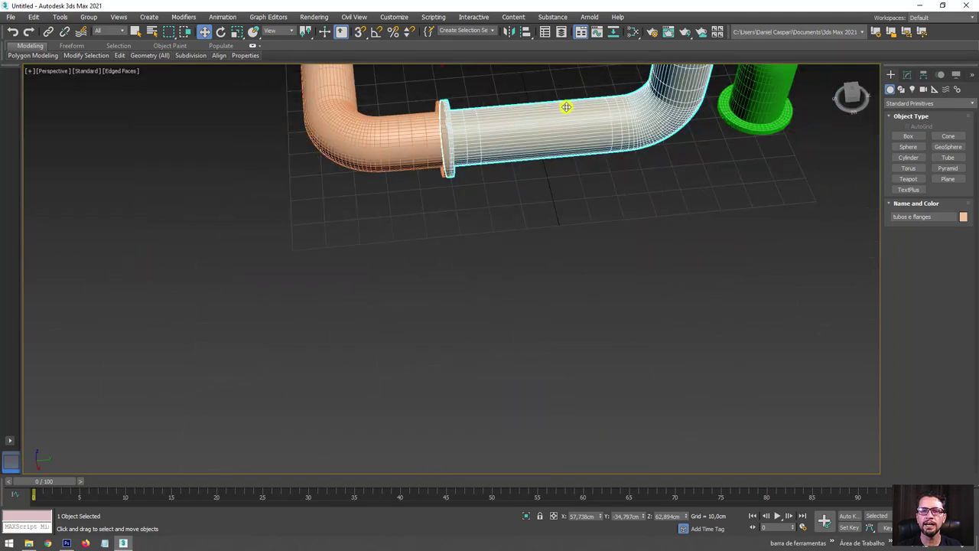
{"action": "mouse_move", "coordinate": [563, 105]}
{"action": "middle_mouse_down", "text": "alt"}
{"action": "mouse_move", "coordinate": [612, 284]}
{"action": "mouse_move", "coordinate": [604, 171]}
{"action": "mouse_move", "coordinate": [554, 282]}
{"action": "middle_mouse_up", "text": "alt"}
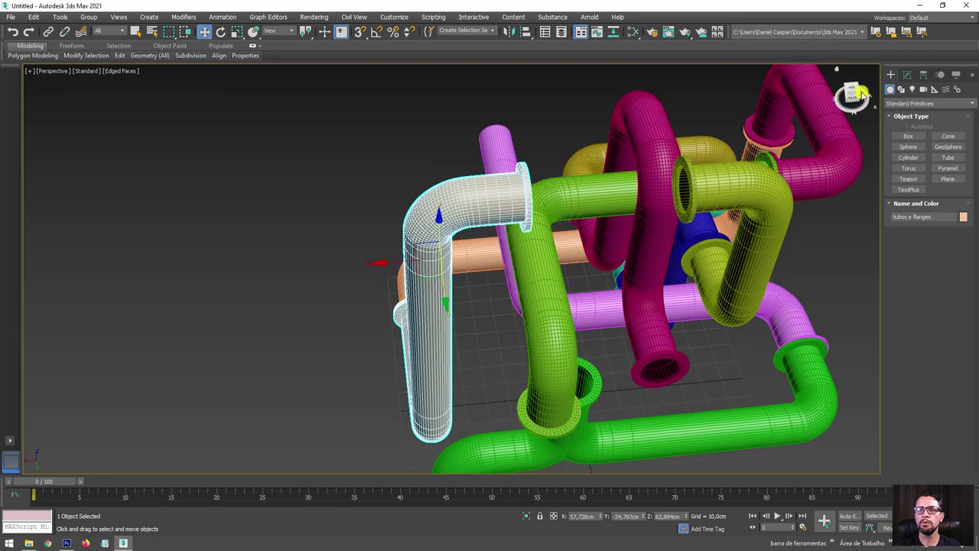
Step: Enter Vertex mode on the peach elbow pipe and select its flange-end vertices
{"action": "left_click", "coordinate": [905, 74]}
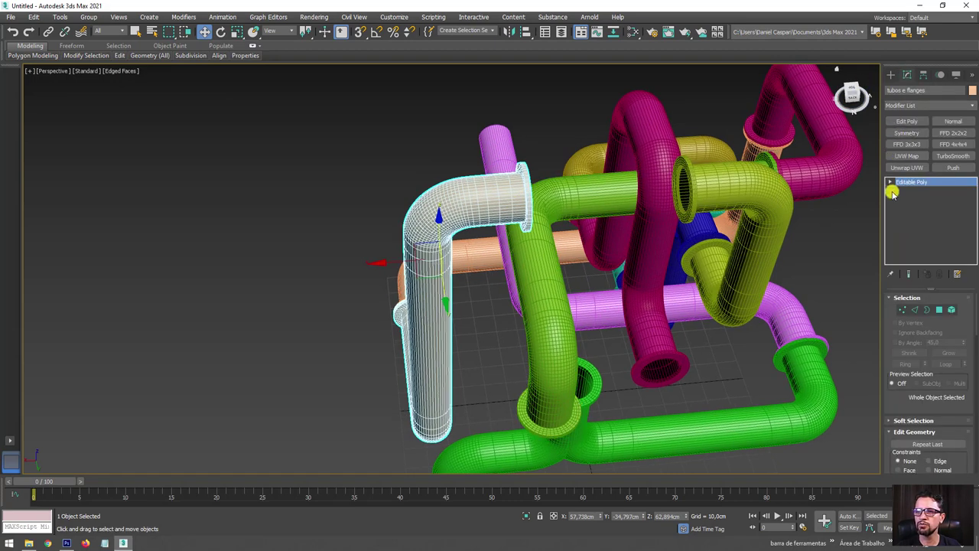
{"action": "left_click", "coordinate": [901, 307]}
{"action": "mouse_move", "coordinate": [669, 276]}
{"action": "middle_mouse_down", "text": "alt"}
{"action": "mouse_move", "coordinate": [564, 227]}
{"action": "mouse_move", "coordinate": [555, 92]}
{"action": "middle_mouse_up", "text": "alt"}
{"action": "left_click_drag", "start_coordinate": [500, 217], "coordinate": [500, 219]}
{"action": "middle_click_drag", "start_coordinate": [546, 146], "coordinate": [459, 184], "text": "alt"}
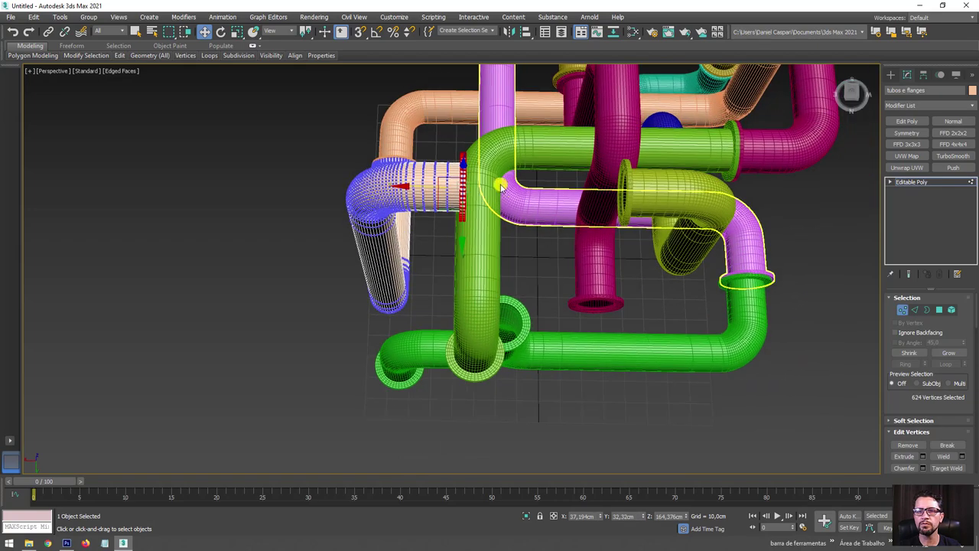
{"action": "scroll", "coordinate": [440, 182], "scroll_direction": "up", "scroll_amount": 3}
{"action": "scroll", "coordinate": [440, 182], "scroll_direction": "up", "scroll_amount": 3}
Step: With vertex snap on, trial-stretch the flange end toward the yellow-green flange, then undo it
{"action": "key", "text": "s"}
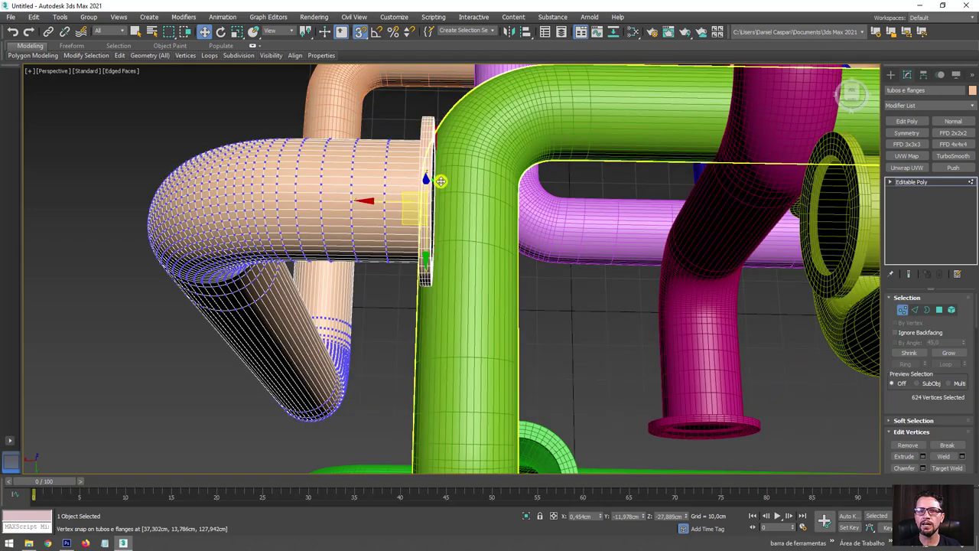
{"action": "mouse_move", "coordinate": [440, 182]}
{"action": "left_mouse_down"}
{"action": "mouse_move", "coordinate": [817, 163]}
{"action": "mouse_move", "coordinate": [853, 176]}
{"action": "mouse_move", "coordinate": [853, 185]}
{"action": "left_mouse_up"}
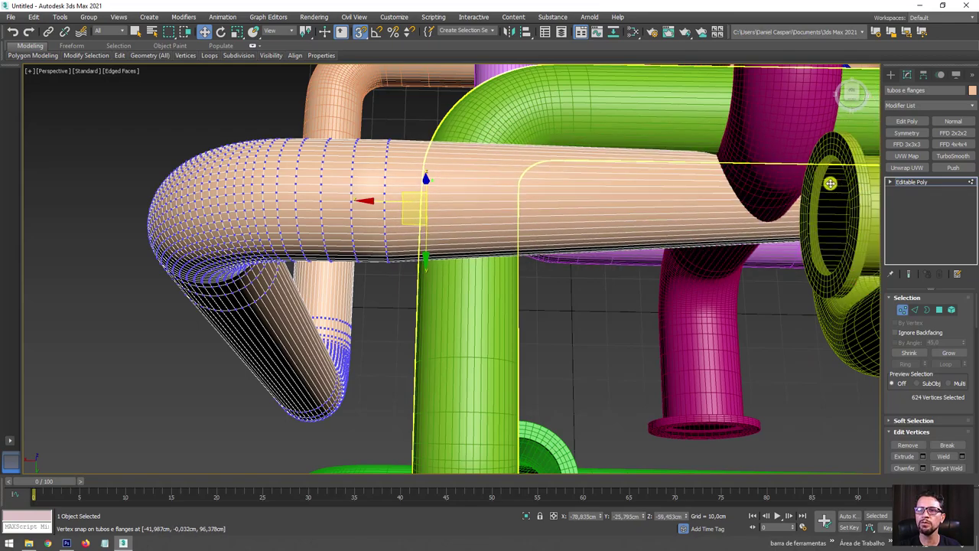
{"action": "middle_click_drag", "start_coordinate": [849, 183], "coordinate": [677, 149], "text": "alt"}
{"action": "scroll", "coordinate": [677, 149], "scroll_direction": "down", "scroll_amount": 10}
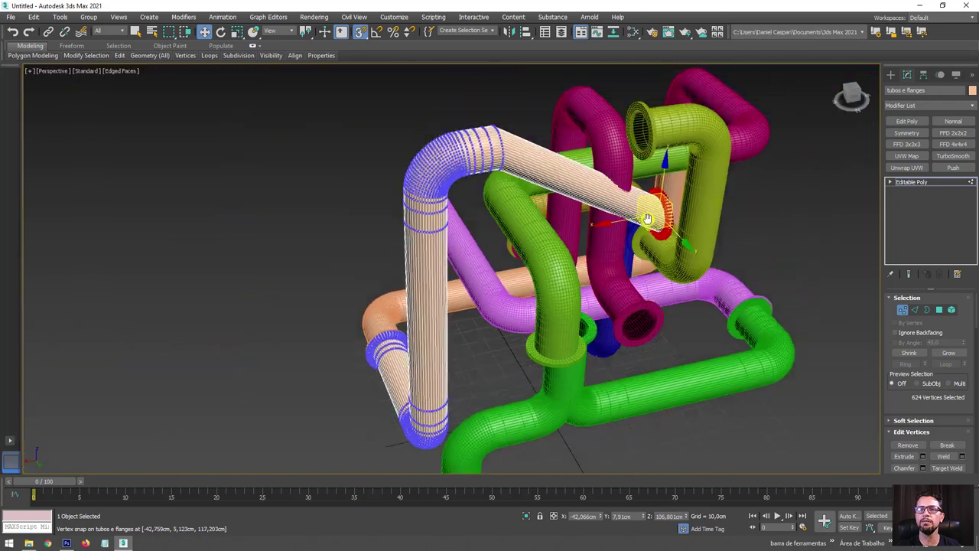
{"action": "scroll", "coordinate": [633, 192], "scroll_direction": "up", "scroll_amount": 10}
{"action": "mouse_move", "coordinate": [633, 192]}
{"action": "middle_mouse_down", "text": "alt"}
{"action": "mouse_move", "coordinate": [617, 182]}
{"action": "mouse_move", "coordinate": [620, 249]}
{"action": "mouse_move", "coordinate": [596, 230]}
{"action": "middle_mouse_up", "text": "alt"}
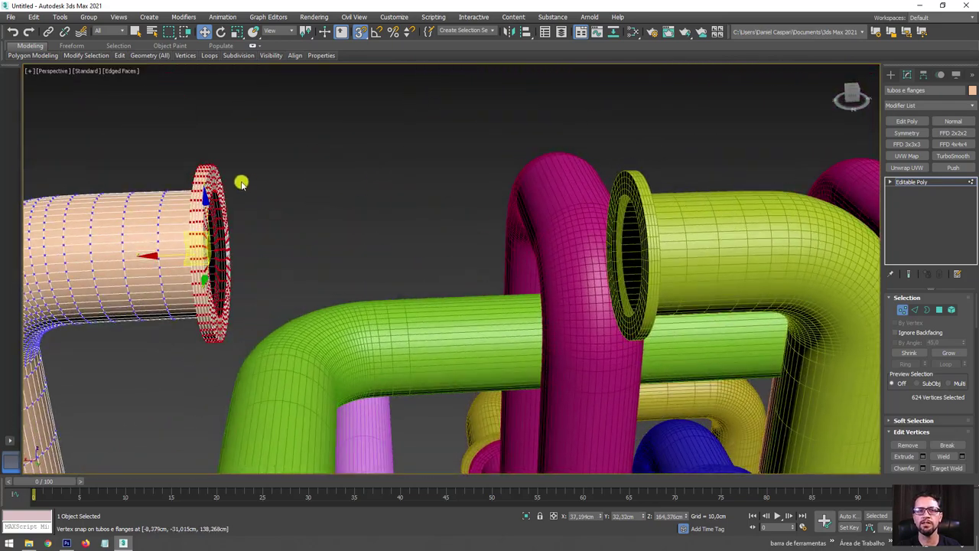
{"action": "middle_click_drag", "start_coordinate": [220, 181], "coordinate": [218, 182], "text": "alt"}
{"action": "left_click_drag", "start_coordinate": [209, 174], "coordinate": [616, 159]}
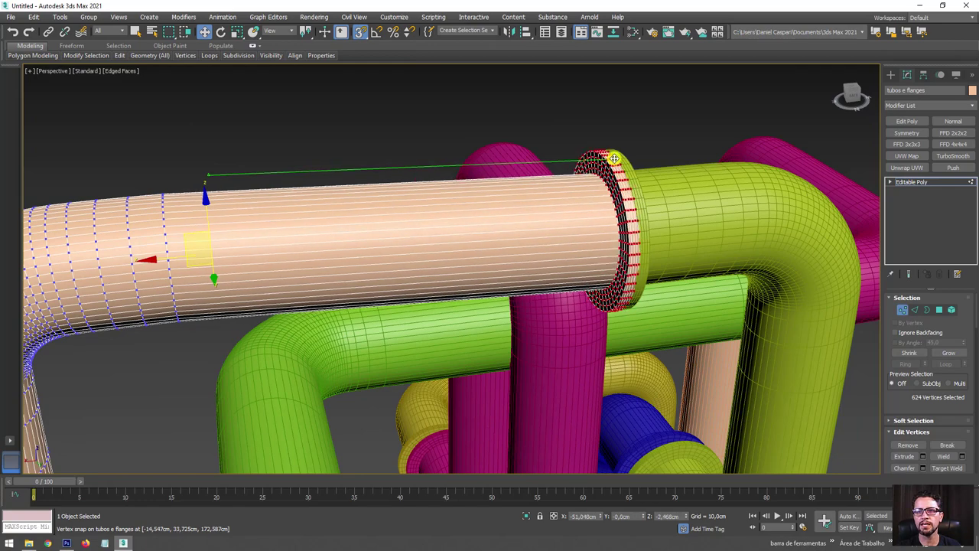
{"action": "middle_click_drag", "start_coordinate": [539, 229], "coordinate": [519, 201], "text": "alt"}
{"action": "scroll", "coordinate": [519, 200], "scroll_direction": "down", "scroll_amount": 3}
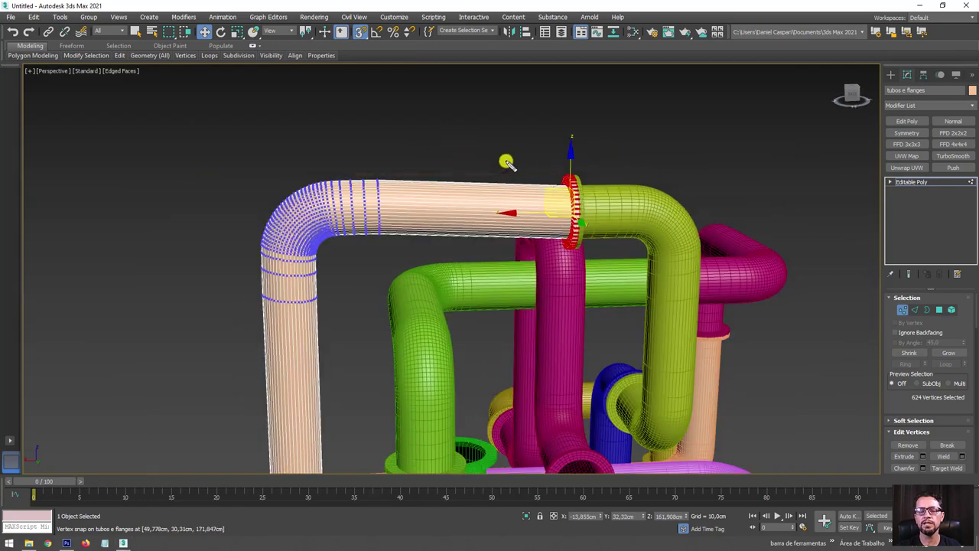
{"action": "key", "text": "ctrl+z"}
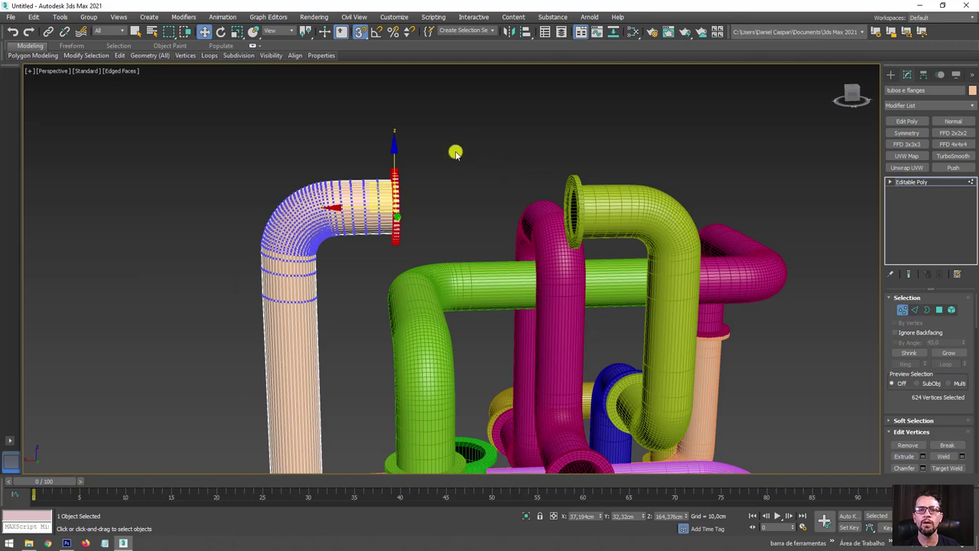
Step: Check Enable Axis Constraints on the Options tab of Grid and Snap Settings
{"action": "right_click", "coordinate": [357, 34]}
{"action": "left_click_drag", "start_coordinate": [115, 109], "coordinate": [133, 88]}
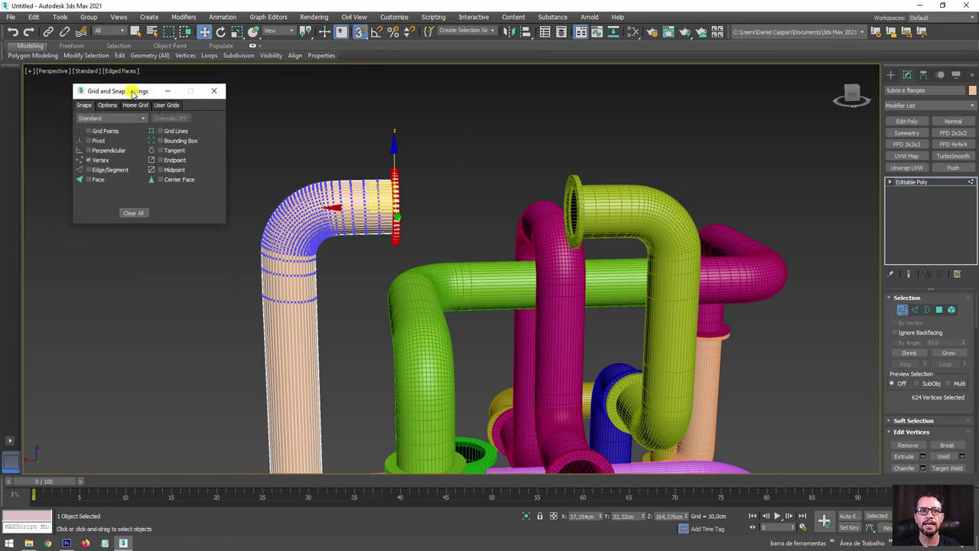
{"action": "left_click", "coordinate": [106, 101]}
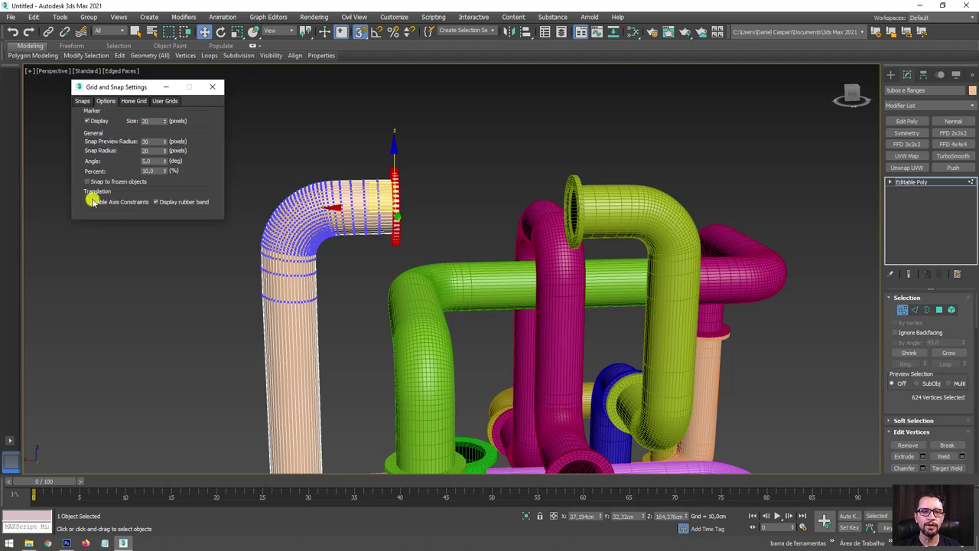
{"action": "left_click", "coordinate": [88, 201]}
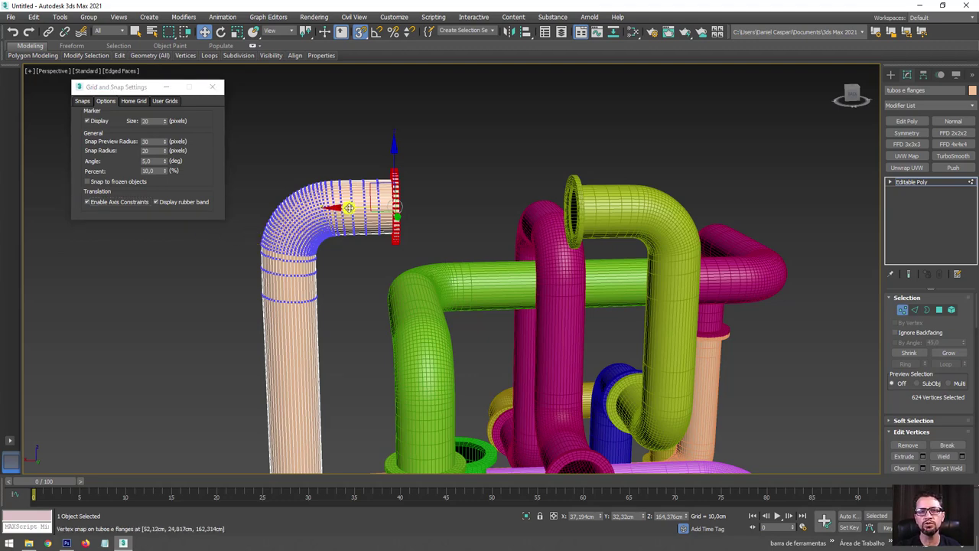
Step: Stretch the peach pipe's end vertices along X until its flange sits flush with the yellow-green flange
{"action": "mouse_move", "coordinate": [348, 207]}
{"action": "left_mouse_down"}
{"action": "mouse_move", "coordinate": [591, 118]}
{"action": "mouse_move", "coordinate": [591, 89]}
{"action": "left_mouse_up"}
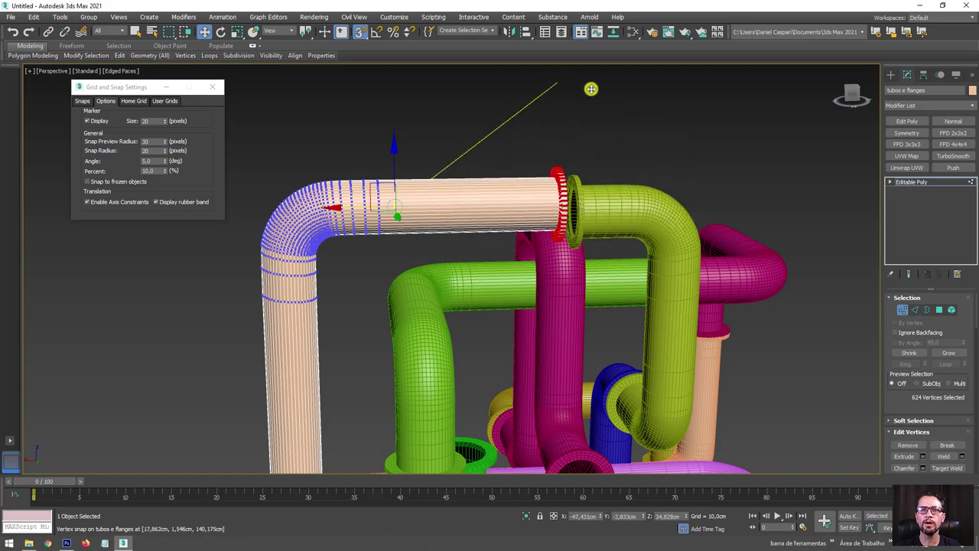
{"action": "mouse_move", "coordinate": [591, 89]}
{"action": "left_mouse_down"}
{"action": "mouse_move", "coordinate": [501, 155]}
{"action": "mouse_move", "coordinate": [564, 174]}
{"action": "mouse_move", "coordinate": [550, 212]}
{"action": "mouse_move", "coordinate": [516, 204]}
{"action": "mouse_move", "coordinate": [571, 190]}
{"action": "mouse_move", "coordinate": [546, 179]}
{"action": "mouse_move", "coordinate": [574, 186]}
{"action": "left_mouse_up"}
{"action": "scroll", "coordinate": [575, 186], "scroll_direction": "up", "scroll_amount": 3}
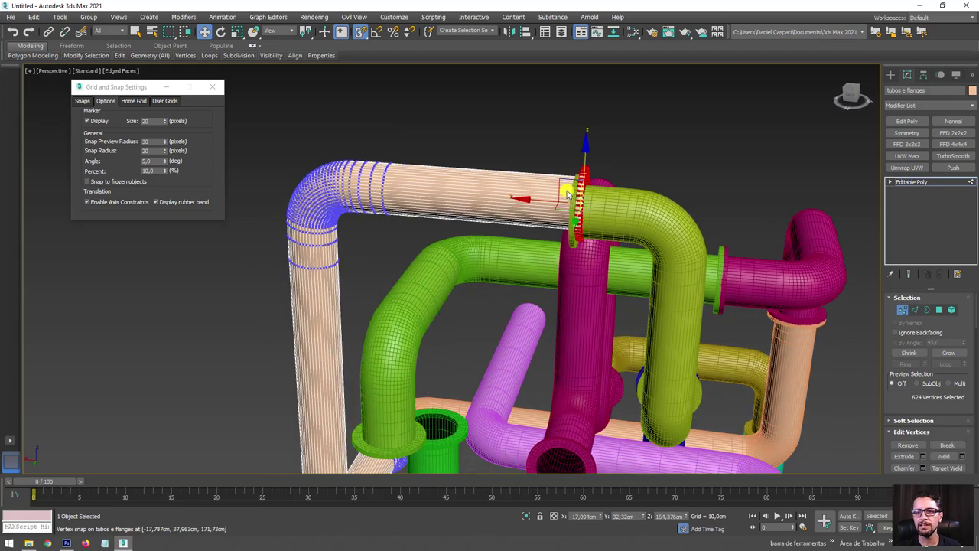
{"action": "scroll", "coordinate": [604, 173], "scroll_direction": "up", "scroll_amount": 3}
{"action": "mouse_move", "coordinate": [614, 166]}
{"action": "middle_mouse_down", "text": "alt"}
{"action": "mouse_move", "coordinate": [640, 166]}
{"action": "mouse_move", "coordinate": [634, 144]}
{"action": "middle_mouse_up", "text": "alt"}
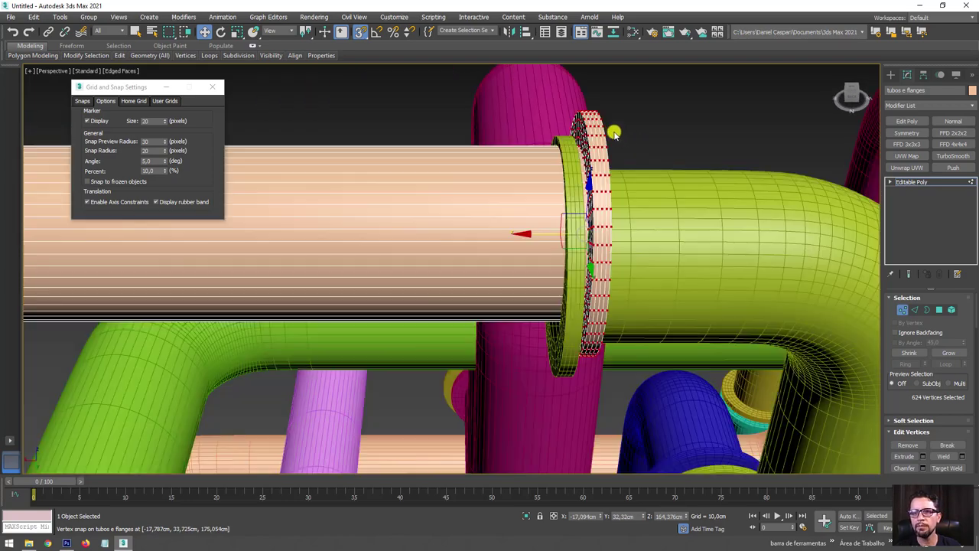
{"action": "left_click_drag", "start_coordinate": [601, 128], "coordinate": [559, 151]}
{"action": "middle_click_drag", "start_coordinate": [558, 151], "coordinate": [559, 141], "text": "alt"}
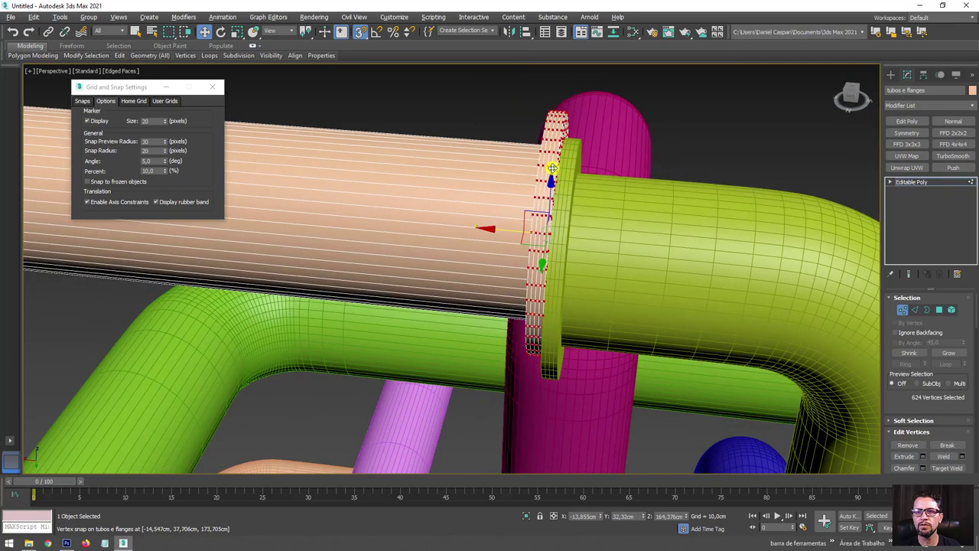
{"action": "scroll", "coordinate": [569, 164], "scroll_direction": "down", "scroll_amount": 4}
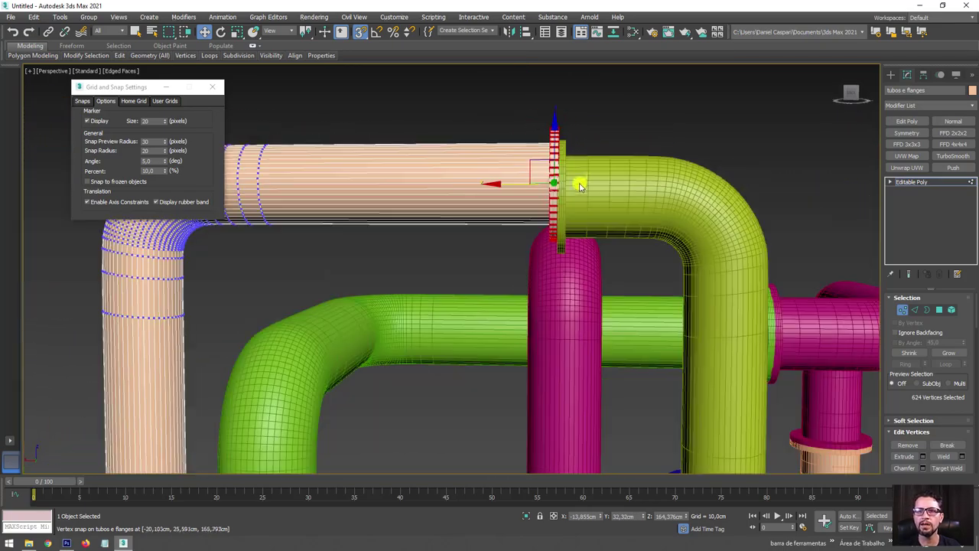
{"action": "scroll", "coordinate": [572, 200], "scroll_direction": "down", "scroll_amount": 5}
Step: Exit Vertex mode and vertex-snap the yellow-green pipe's flange onto the peach pipe's flange
{"action": "left_click", "coordinate": [911, 181]}
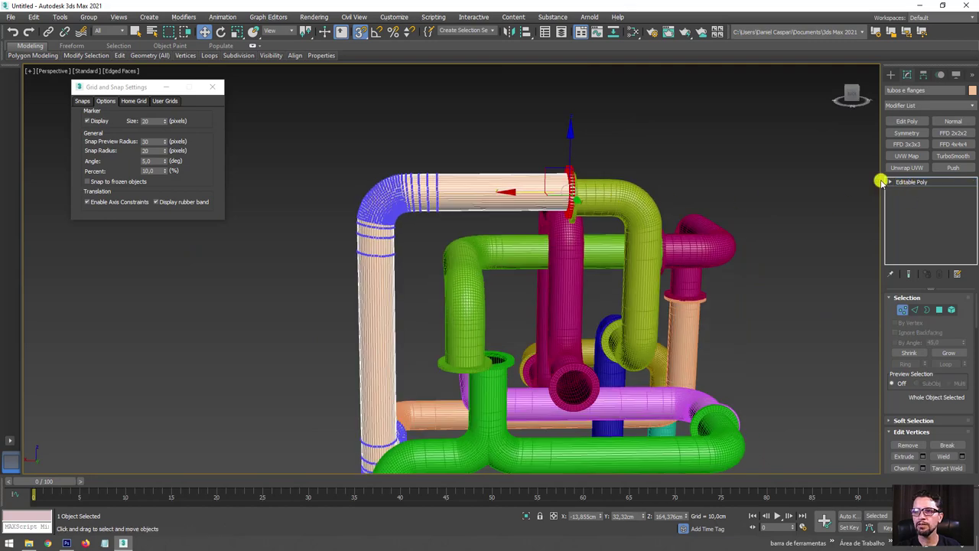
{"action": "left_click", "coordinate": [610, 195]}
{"action": "scroll", "coordinate": [616, 191], "scroll_direction": "up", "scroll_amount": 3}
{"action": "scroll", "coordinate": [601, 197], "scroll_direction": "down", "scroll_amount": 2}
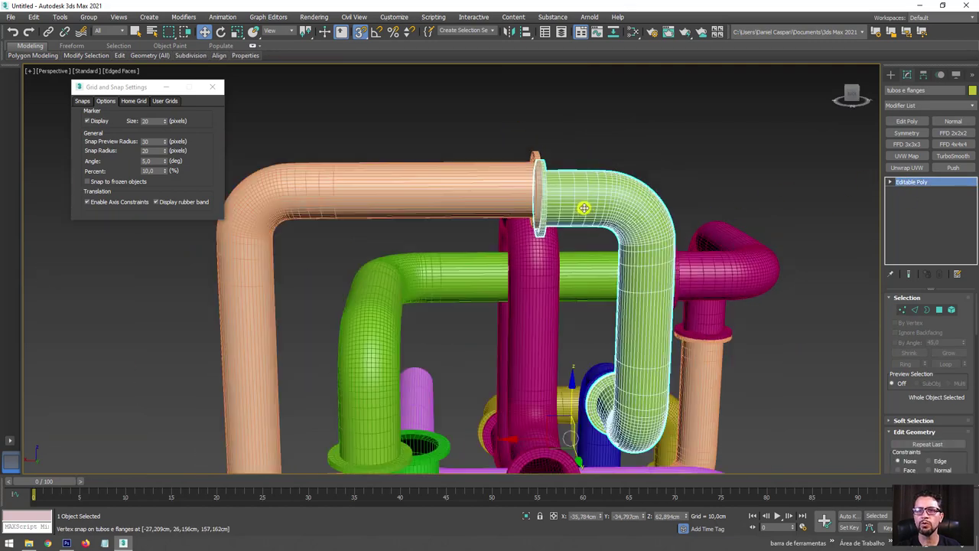
{"action": "scroll", "coordinate": [577, 208], "scroll_direction": "up", "scroll_amount": 1}
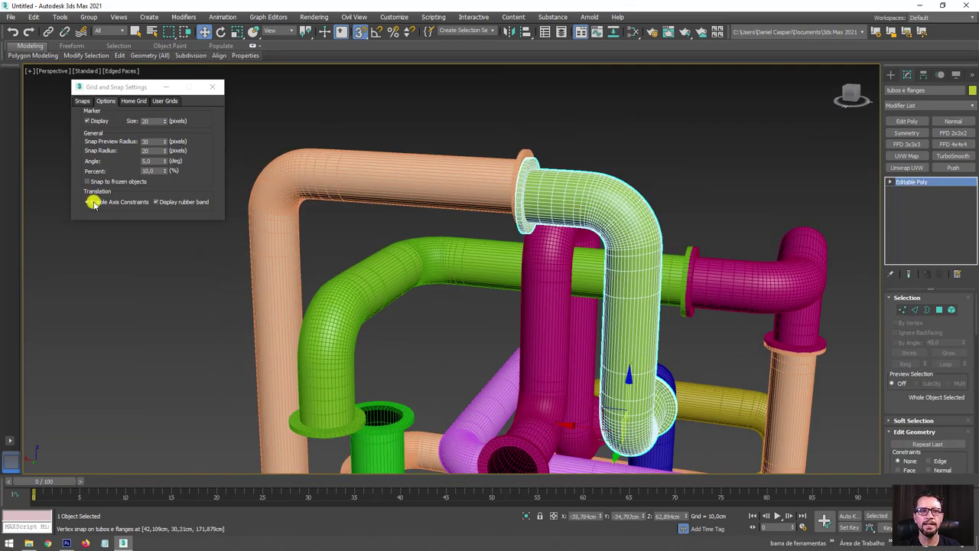
{"action": "scroll", "coordinate": [487, 164], "scroll_direction": "up", "scroll_amount": 3}
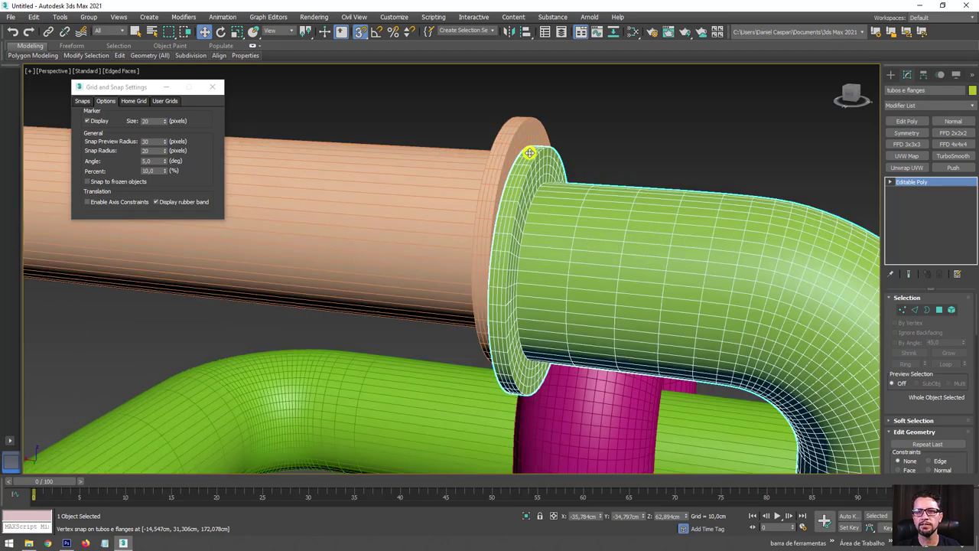
{"action": "scroll", "coordinate": [487, 164], "scroll_direction": "up", "scroll_amount": 2}
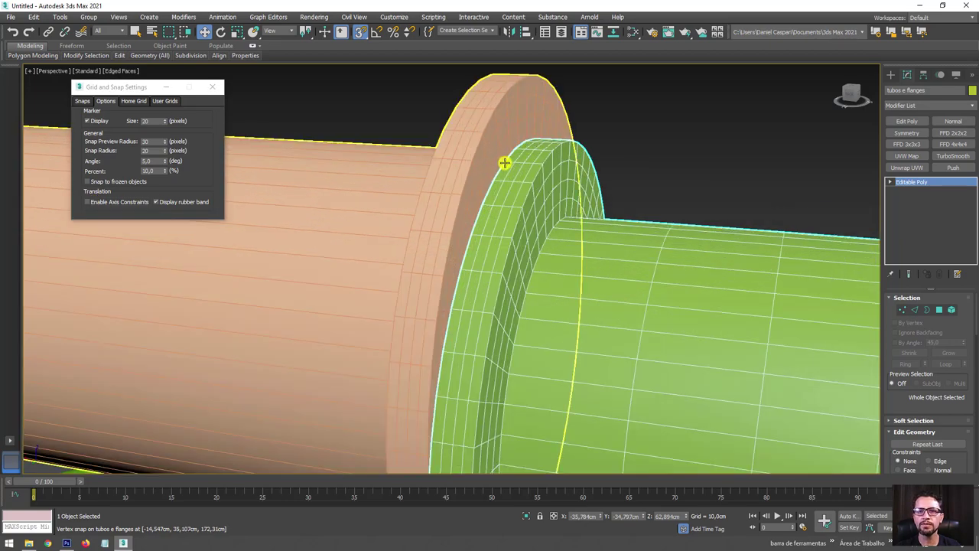
{"action": "left_click_drag", "start_coordinate": [504, 159], "coordinate": [506, 95]}
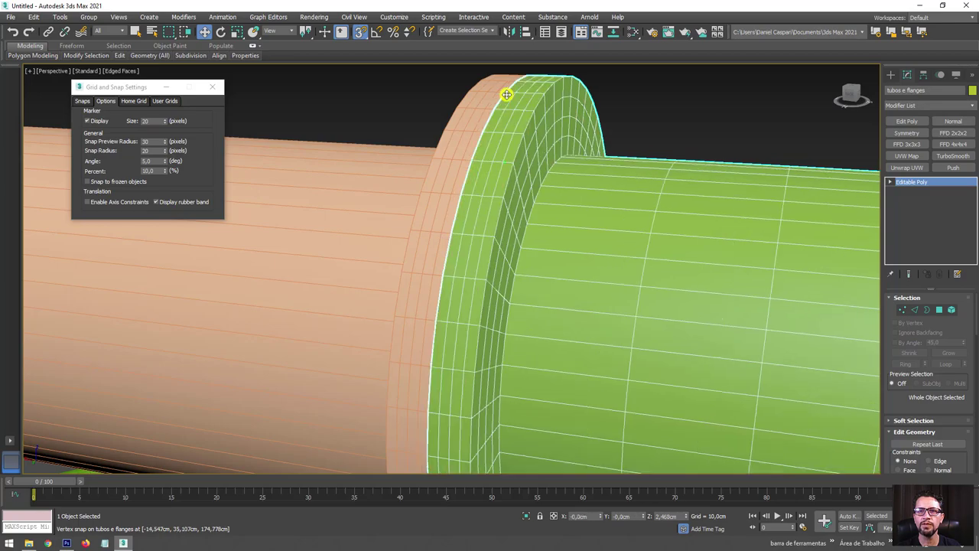
{"action": "scroll", "coordinate": [506, 95], "scroll_direction": "down", "scroll_amount": 5}
{"action": "scroll", "coordinate": [552, 158], "scroll_direction": "down", "scroll_amount": 3}
{"action": "scroll", "coordinate": [612, 191], "scroll_direction": "down", "scroll_amount": 2}
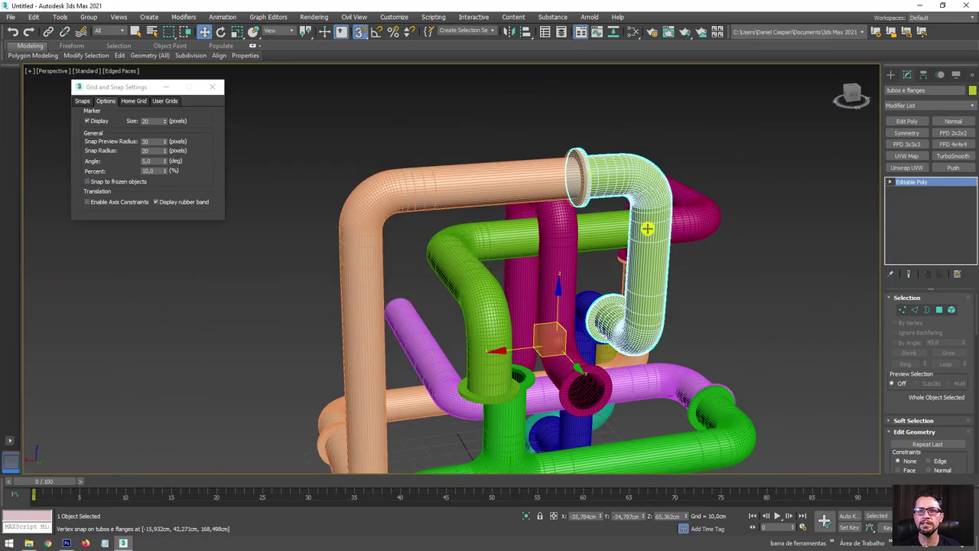
Step: Vertex-snap the blue pipe's upper flange onto the yellow-green pipe's flange
{"action": "mouse_move", "coordinate": [684, 342]}
{"action": "middle_mouse_down", "text": "alt"}
{"action": "mouse_move", "coordinate": [585, 334]}
{"action": "mouse_move", "coordinate": [590, 219]}
{"action": "middle_mouse_up", "text": "alt"}
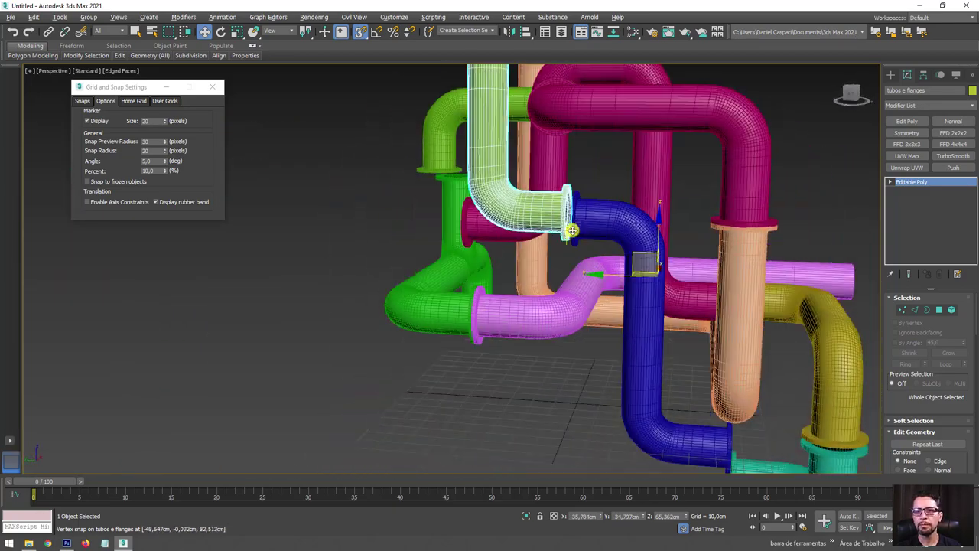
{"action": "scroll", "coordinate": [590, 218], "scroll_direction": "up", "scroll_amount": 2}
{"action": "left_click", "coordinate": [583, 206]}
{"action": "scroll", "coordinate": [583, 207], "scroll_direction": "up", "scroll_amount": 2}
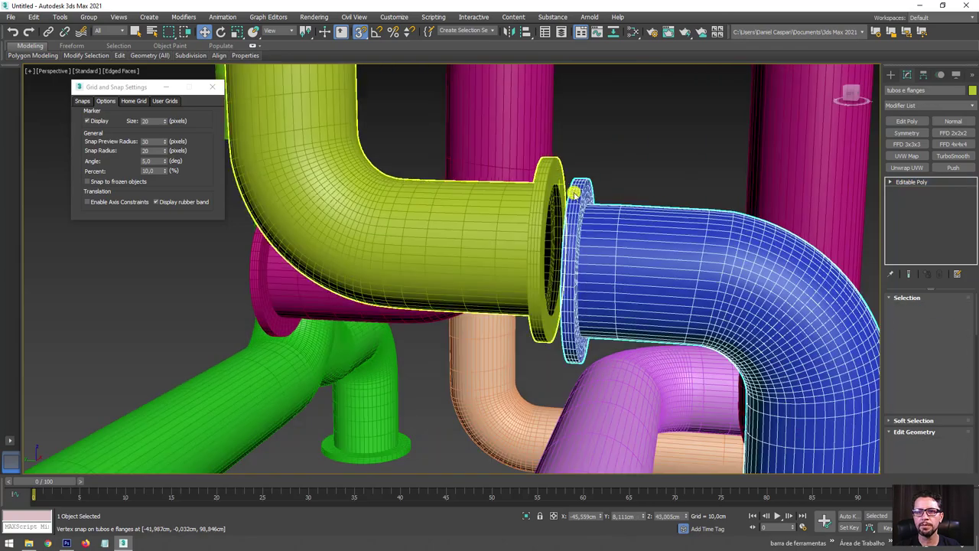
{"action": "scroll", "coordinate": [570, 191], "scroll_direction": "up", "scroll_amount": 4}
{"action": "left_click_drag", "start_coordinate": [525, 159], "coordinate": [525, 139]}
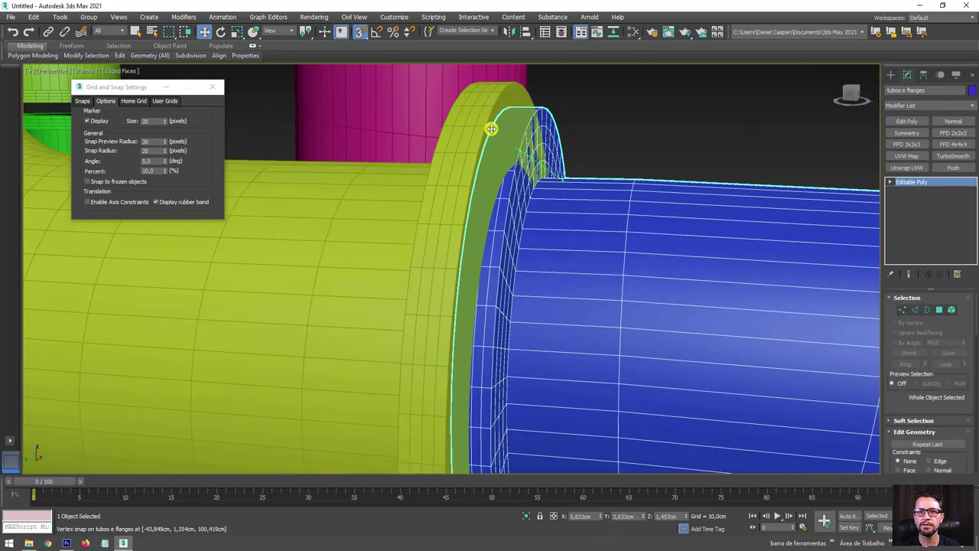
{"action": "scroll", "coordinate": [658, 308], "scroll_direction": "down", "scroll_amount": 5}
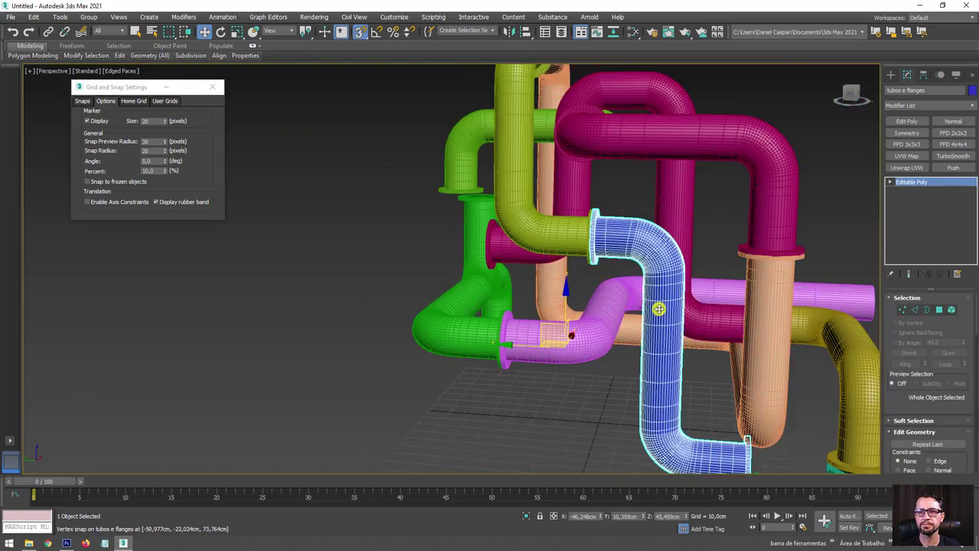
{"action": "scroll", "coordinate": [503, 153], "scroll_direction": "up", "scroll_amount": 2}
{"action": "scroll", "coordinate": [586, 232], "scroll_direction": "up", "scroll_amount": 2}
{"action": "scroll", "coordinate": [618, 252], "scroll_direction": "up", "scroll_amount": 2}
{"action": "middle_click_drag", "start_coordinate": [618, 252], "coordinate": [737, 298], "text": "alt"}
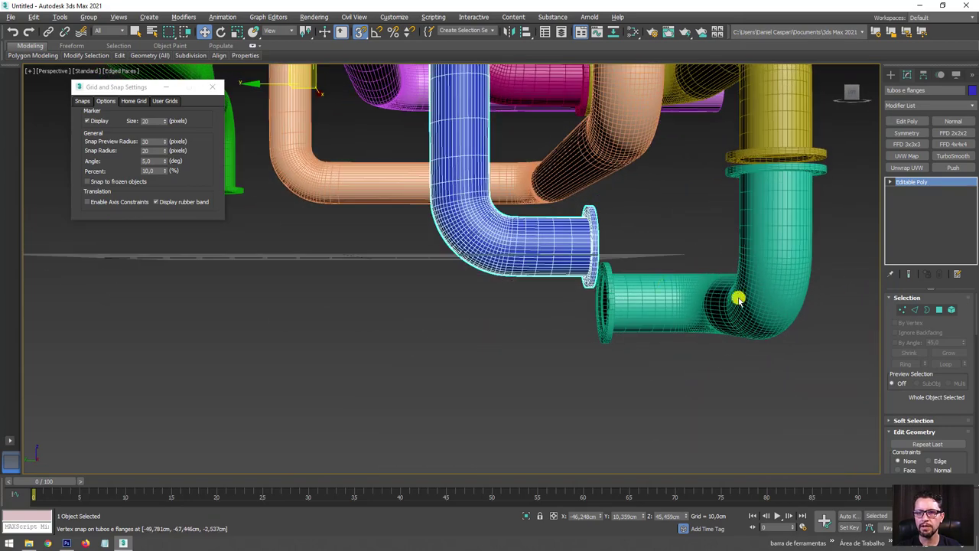
{"action": "left_click", "coordinate": [903, 309]}
Step: Select the blue pipe's lower-end and bend vertices, nudge the bend down, and enable axis constraints
{"action": "left_click_drag", "start_coordinate": [662, 364], "coordinate": [496, 251]}
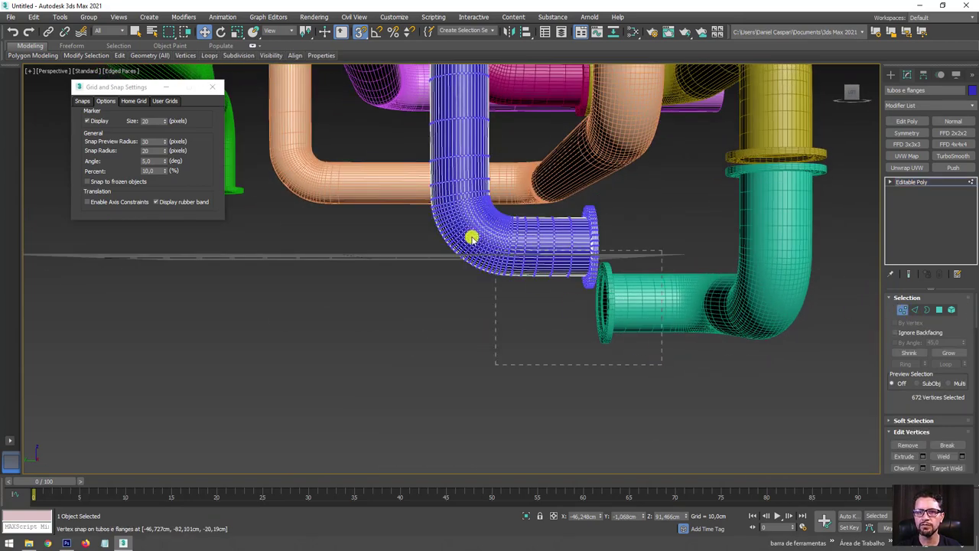
{"action": "left_click_drag", "start_coordinate": [367, 156], "coordinate": [358, 150]}
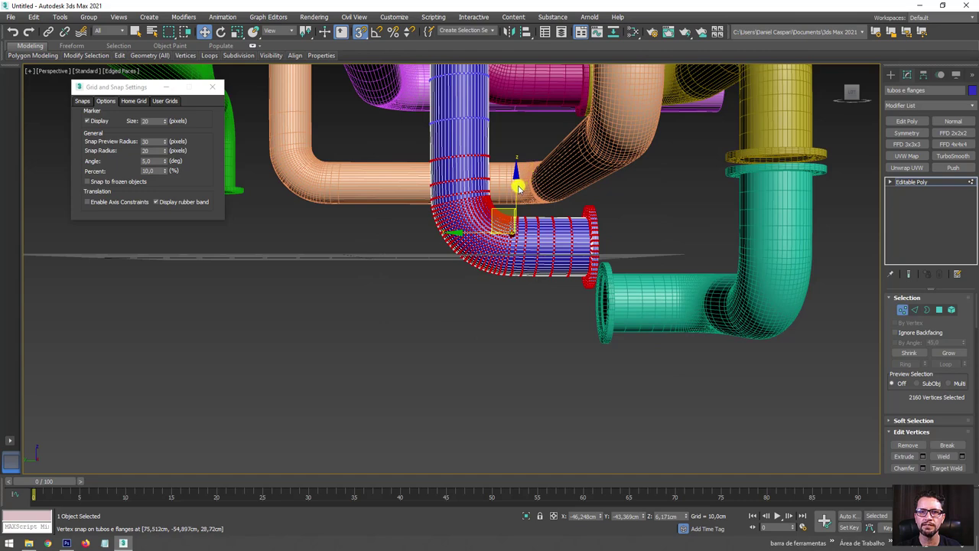
{"action": "mouse_move", "coordinate": [516, 189]}
{"action": "left_mouse_down"}
{"action": "mouse_move", "coordinate": [511, 240]}
{"action": "mouse_move", "coordinate": [515, 193]}
{"action": "mouse_move", "coordinate": [517, 203]}
{"action": "left_mouse_up"}
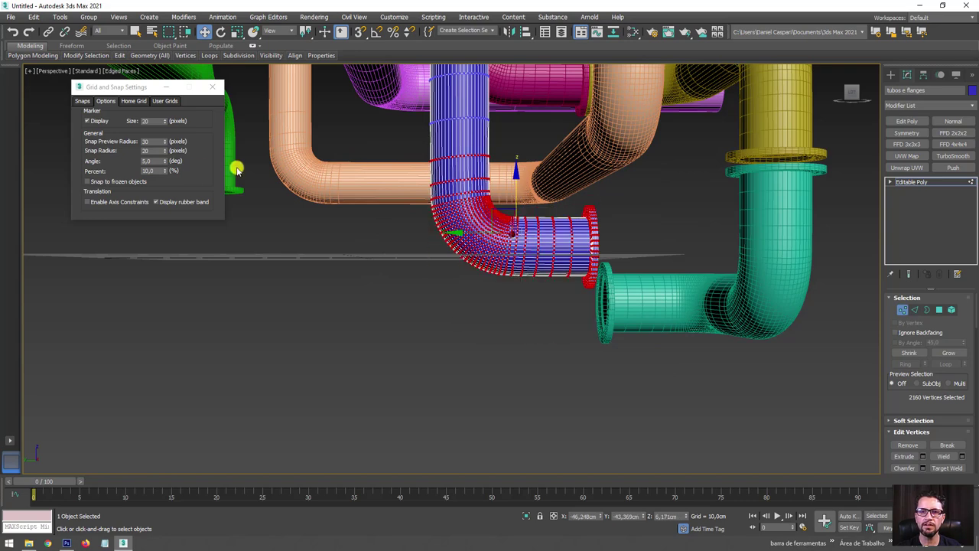
{"action": "left_click", "coordinate": [107, 202]}
Step: Vertex-snap the blue pipe's lower flanged end onto the teal pipe's flange, closing the gap
{"action": "middle_click_drag", "start_coordinate": [579, 247], "coordinate": [426, 171]}
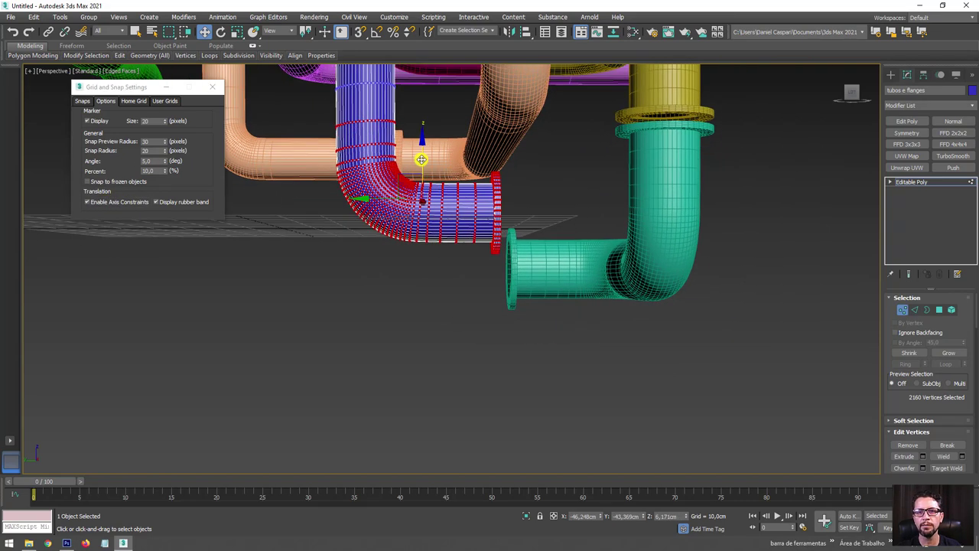
{"action": "scroll", "coordinate": [511, 221], "scroll_direction": "up", "scroll_amount": 2}
{"action": "scroll", "coordinate": [507, 264], "scroll_direction": "up", "scroll_amount": 2}
{"action": "scroll", "coordinate": [497, 268], "scroll_direction": "up", "scroll_amount": 1}
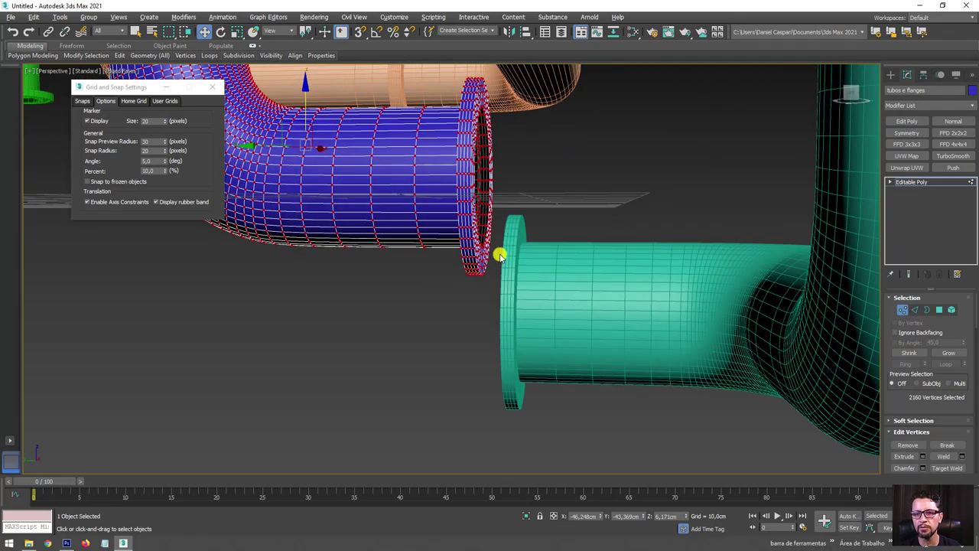
{"action": "scroll", "coordinate": [501, 253], "scroll_direction": "up", "scroll_amount": 2}
{"action": "scroll", "coordinate": [502, 283], "scroll_direction": "up", "scroll_amount": 2}
{"action": "scroll", "coordinate": [478, 217], "scroll_direction": "up", "scroll_amount": 1}
{"action": "middle_click_drag", "start_coordinate": [463, 209], "coordinate": [473, 214]}
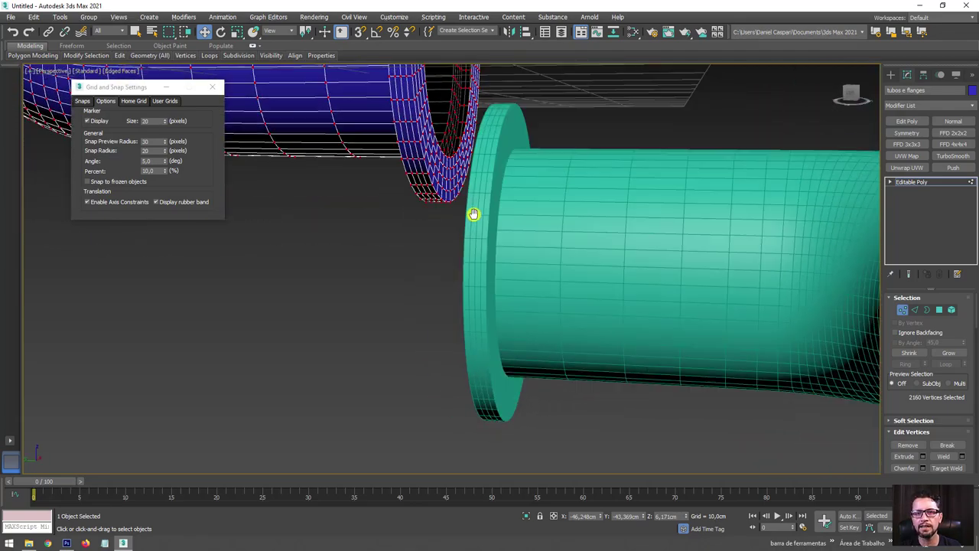
{"action": "mouse_move", "coordinate": [450, 201]}
{"action": "left_mouse_down"}
{"action": "mouse_move", "coordinate": [485, 380]}
{"action": "mouse_move", "coordinate": [487, 192]}
{"action": "mouse_move", "coordinate": [487, 247]}
{"action": "mouse_move", "coordinate": [485, 231]}
{"action": "left_mouse_up"}
{"action": "mouse_move", "coordinate": [485, 231]}
{"action": "middle_mouse_down", "text": "alt"}
{"action": "mouse_move", "coordinate": [500, 291]}
{"action": "mouse_move", "coordinate": [444, 263]}
{"action": "mouse_move", "coordinate": [422, 282]}
{"action": "middle_mouse_up", "text": "alt"}
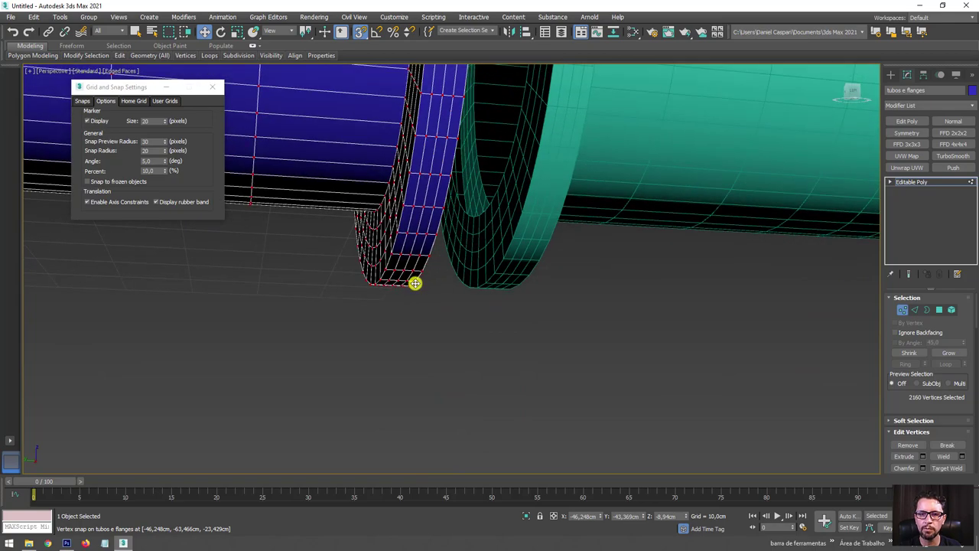
{"action": "mouse_move", "coordinate": [414, 283]}
{"action": "left_mouse_down"}
{"action": "mouse_move", "coordinate": [437, 268]}
{"action": "mouse_move", "coordinate": [486, 281]}
{"action": "left_mouse_up"}
{"action": "mouse_move", "coordinate": [486, 281]}
{"action": "middle_mouse_down", "text": "alt"}
{"action": "mouse_move", "coordinate": [515, 249]}
{"action": "mouse_move", "coordinate": [513, 311]}
{"action": "mouse_move", "coordinate": [534, 245]}
{"action": "middle_mouse_up", "text": "alt"}
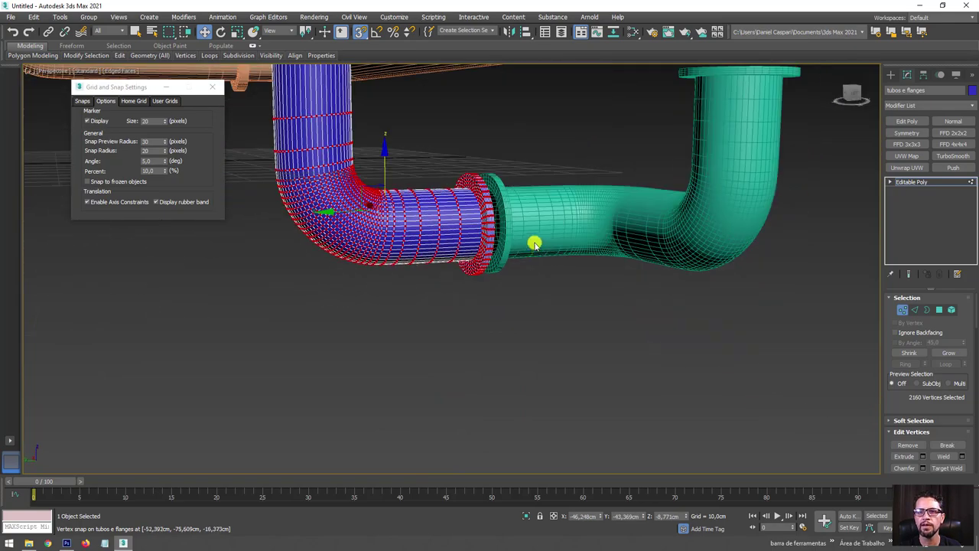
{"action": "left_click", "coordinate": [102, 203]}
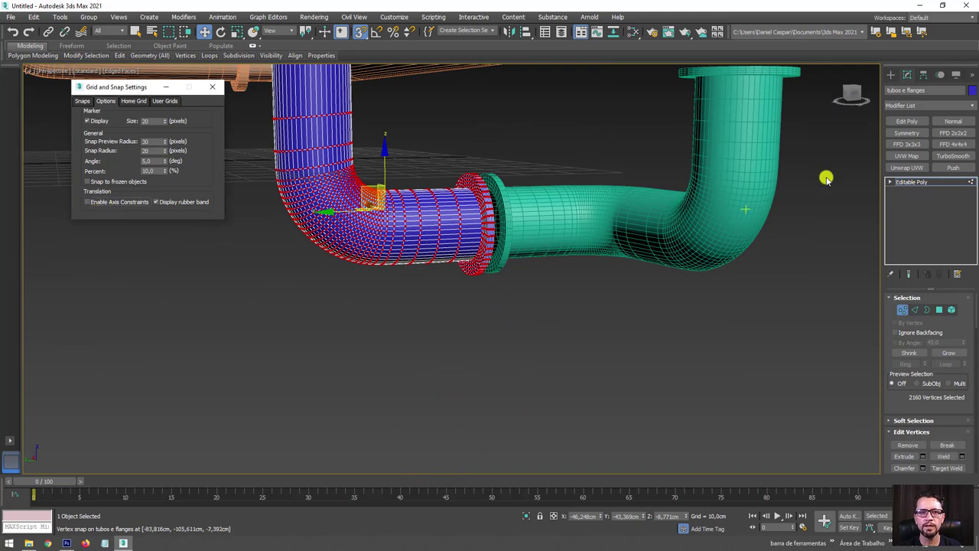
Step: Leave Vertex mode and vertex-snap the yellow pipe down onto the teal pipe's flange
{"action": "left_click", "coordinate": [923, 187]}
{"action": "left_click", "coordinate": [522, 214]}
{"action": "scroll", "coordinate": [505, 184], "scroll_direction": "up", "scroll_amount": 5}
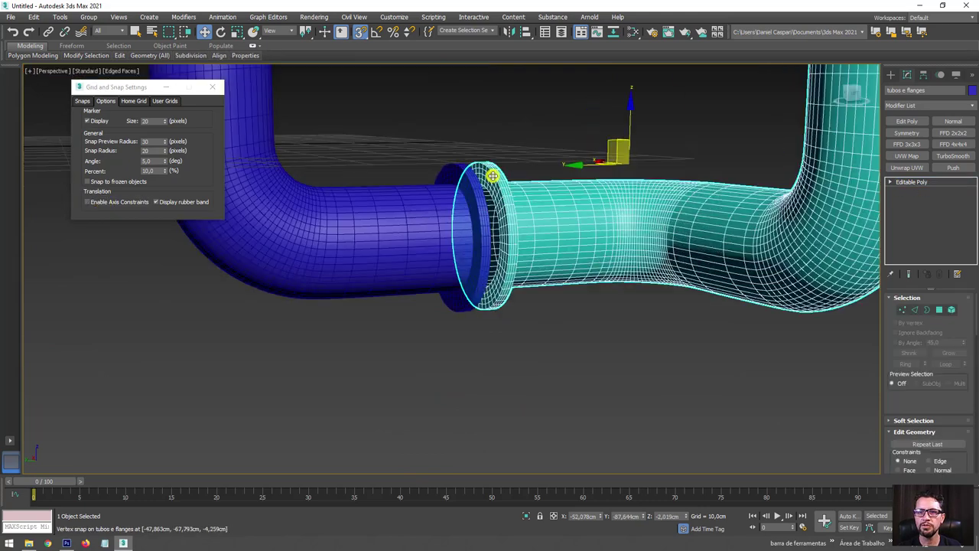
{"action": "scroll", "coordinate": [493, 176], "scroll_direction": "up", "scroll_amount": 4}
{"action": "scroll", "coordinate": [487, 160], "scroll_direction": "down", "scroll_amount": 2}
{"action": "scroll", "coordinate": [464, 160], "scroll_direction": "down", "scroll_amount": 2}
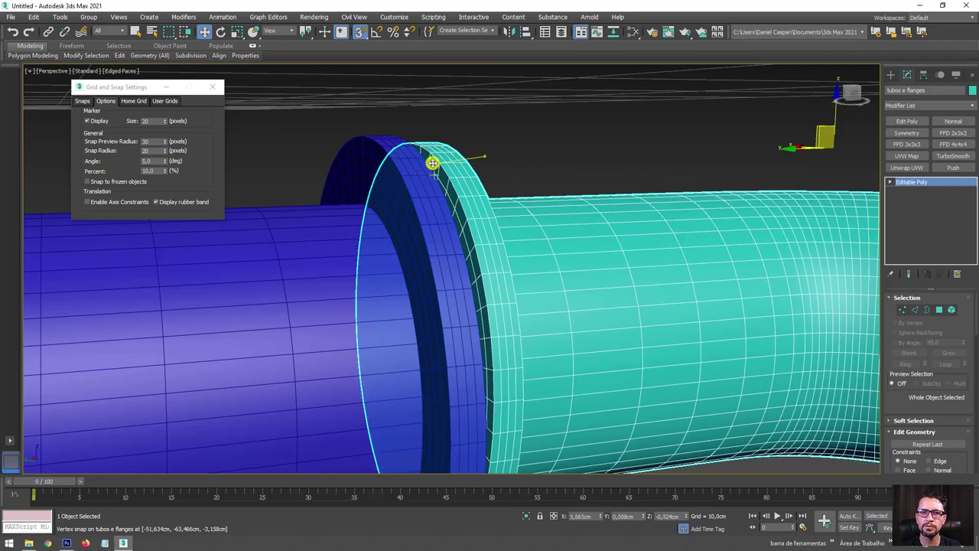
{"action": "scroll", "coordinate": [430, 161], "scroll_direction": "down", "scroll_amount": 2}
{"action": "scroll", "coordinate": [434, 167], "scroll_direction": "down", "scroll_amount": 3}
{"action": "scroll", "coordinate": [581, 322], "scroll_direction": "down", "scroll_amount": 2}
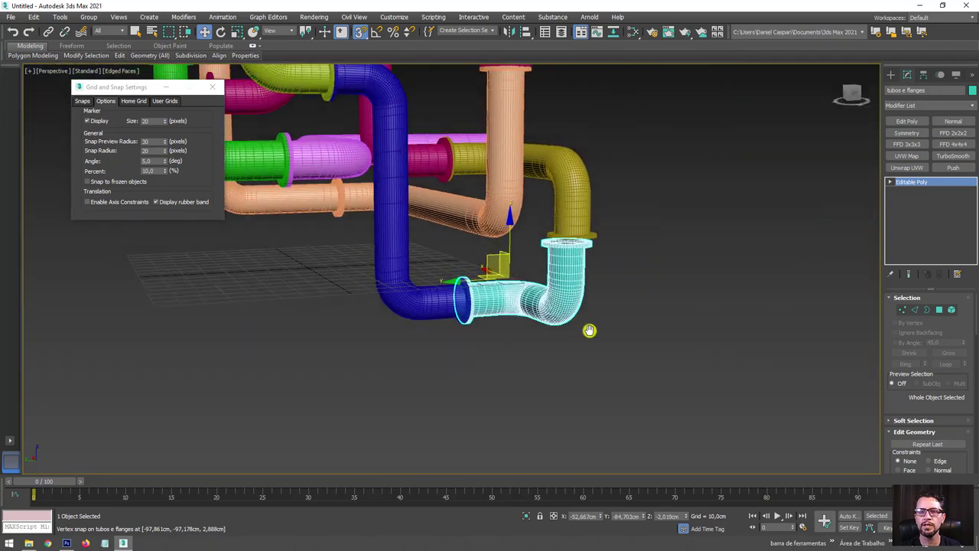
{"action": "scroll", "coordinate": [551, 295], "scroll_direction": "down", "scroll_amount": 2}
{"action": "scroll", "coordinate": [543, 287], "scroll_direction": "down", "scroll_amount": 2}
{"action": "scroll", "coordinate": [543, 288], "scroll_direction": "up", "scroll_amount": 3}
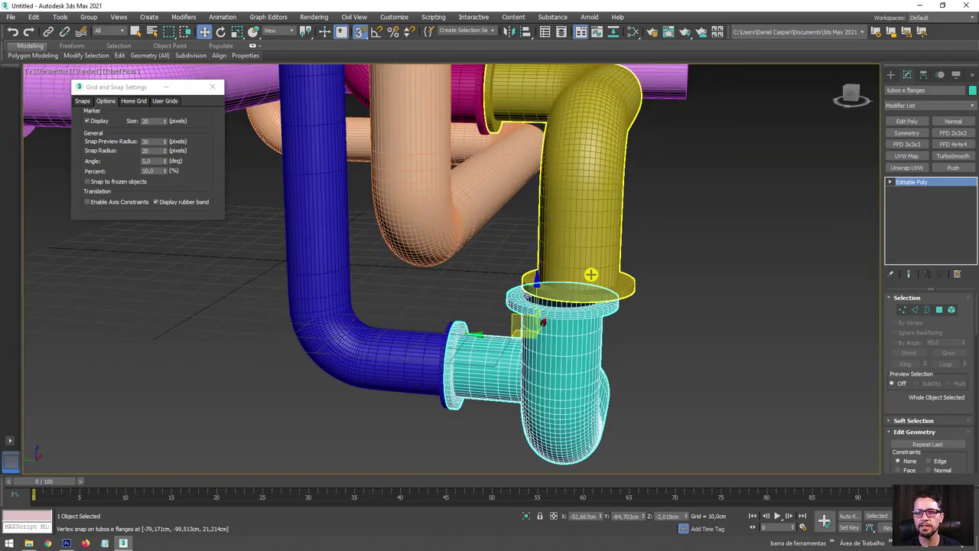
{"action": "scroll", "coordinate": [547, 281], "scroll_direction": "up", "scroll_amount": 3}
{"action": "scroll", "coordinate": [514, 284], "scroll_direction": "up", "scroll_amount": 2}
{"action": "scroll", "coordinate": [493, 304], "scroll_direction": "up", "scroll_amount": 2}
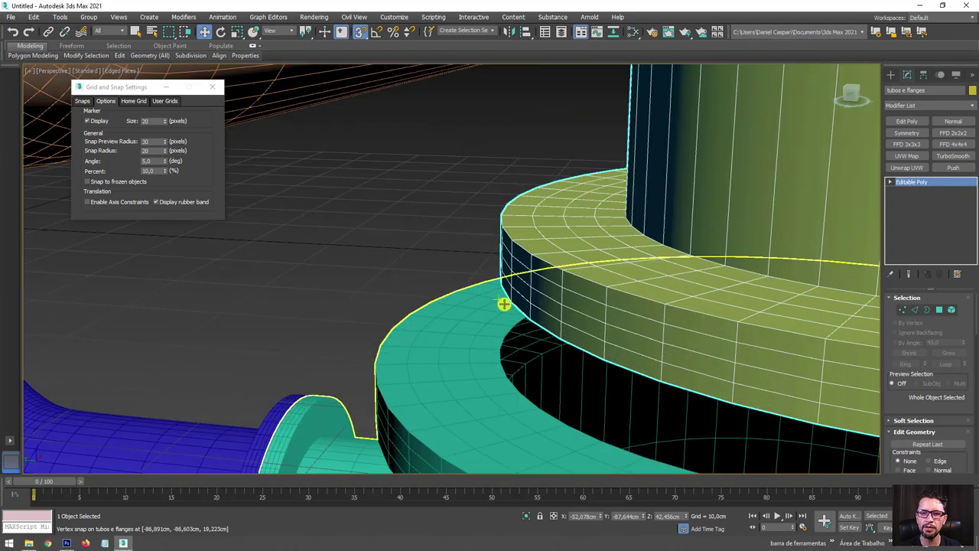
{"action": "left_click_drag", "start_coordinate": [510, 301], "coordinate": [377, 381]}
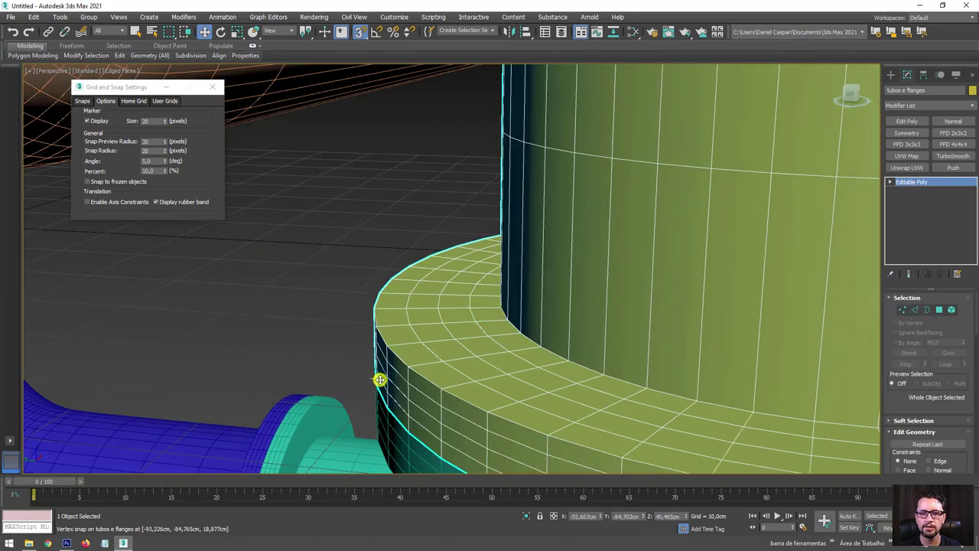
Step: Select the vertical magenta pipe, inspect its flange from several angles, and enter Vertex mode
{"action": "scroll", "coordinate": [379, 380], "scroll_direction": "down", "scroll_amount": 3}
{"action": "scroll", "coordinate": [451, 356], "scroll_direction": "down", "scroll_amount": 3}
{"action": "scroll", "coordinate": [500, 328], "scroll_direction": "down", "scroll_amount": 3}
{"action": "scroll", "coordinate": [502, 277], "scroll_direction": "down", "scroll_amount": 1}
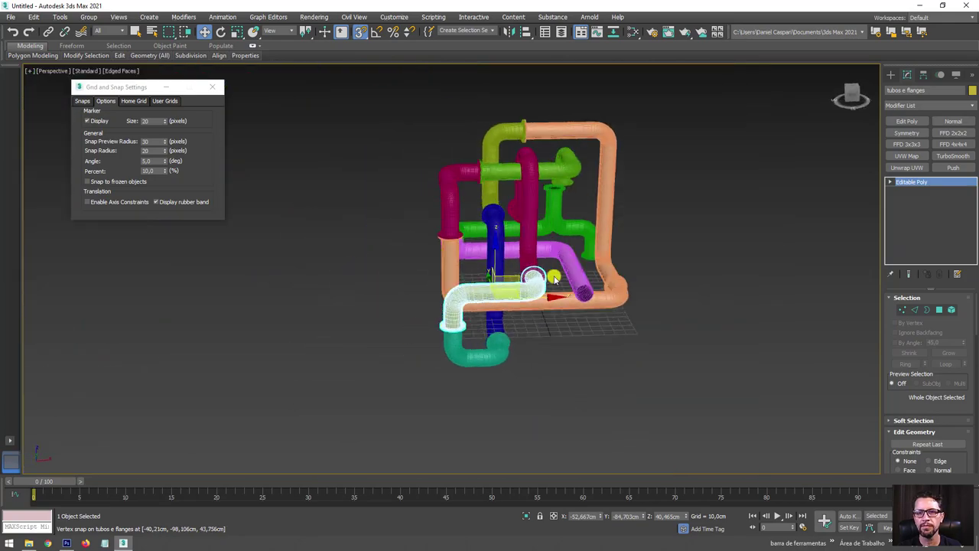
{"action": "scroll", "coordinate": [554, 278], "scroll_direction": "up", "scroll_amount": 5}
{"action": "left_click", "coordinate": [457, 214]}
{"action": "scroll", "coordinate": [540, 256], "scroll_direction": "down", "scroll_amount": 5}
{"action": "middle_click_drag", "start_coordinate": [540, 256], "coordinate": [501, 265], "text": "alt"}
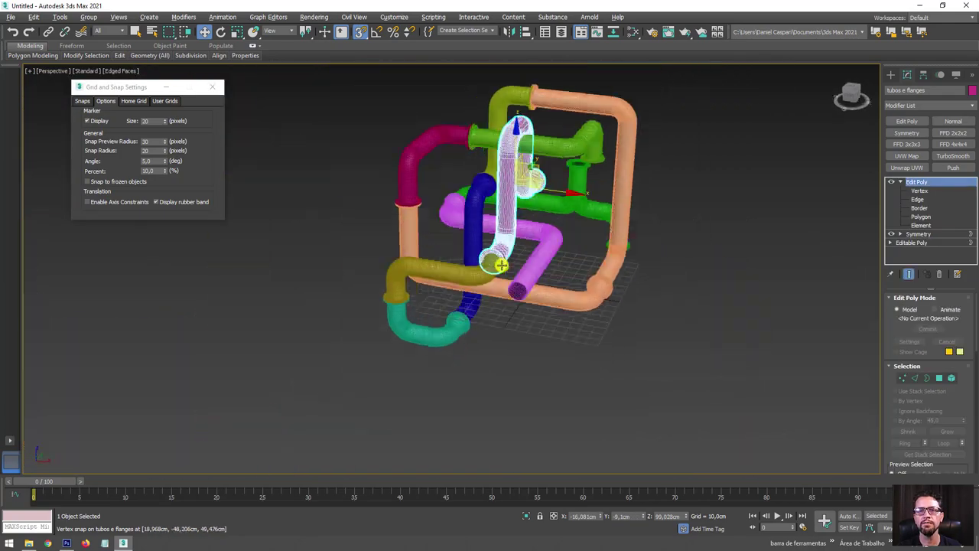
{"action": "scroll", "coordinate": [469, 258], "scroll_direction": "up", "scroll_amount": 4}
{"action": "scroll", "coordinate": [415, 197], "scroll_direction": "up", "scroll_amount": 3}
{"action": "scroll", "coordinate": [426, 192], "scroll_direction": "up", "scroll_amount": 2}
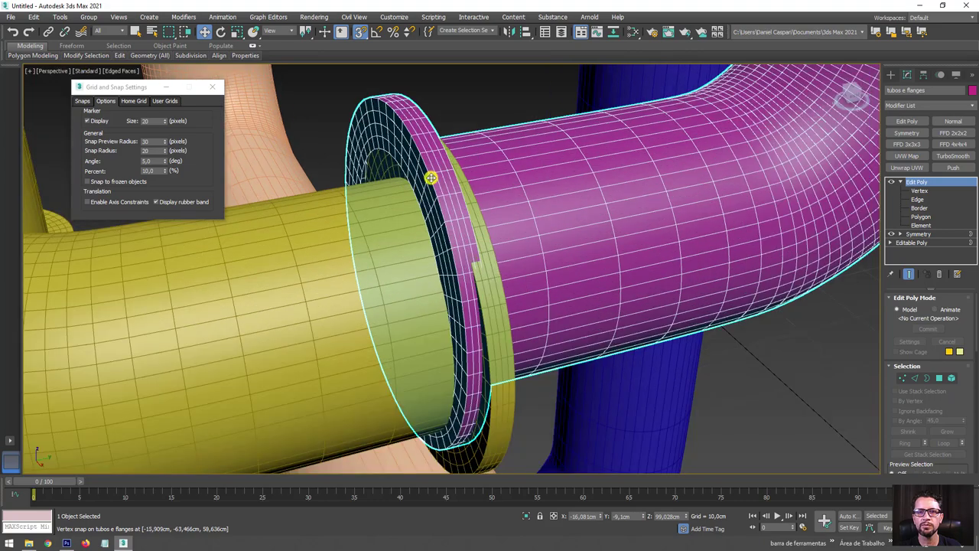
{"action": "middle_click_drag", "start_coordinate": [431, 177], "coordinate": [486, 186], "text": "alt"}
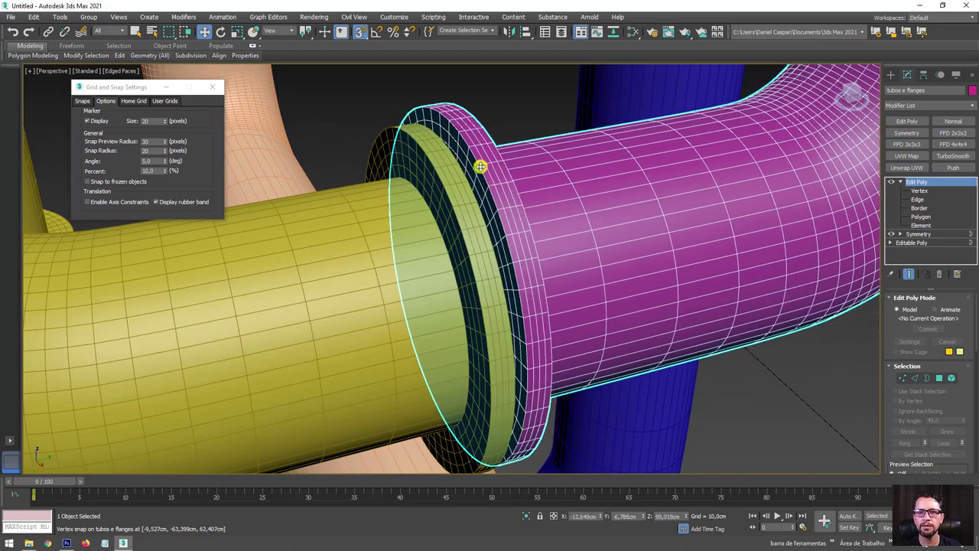
{"action": "scroll", "coordinate": [470, 175], "scroll_direction": "down", "scroll_amount": 1}
{"action": "scroll", "coordinate": [482, 185], "scroll_direction": "down", "scroll_amount": 4}
{"action": "scroll", "coordinate": [528, 237], "scroll_direction": "down", "scroll_amount": 4}
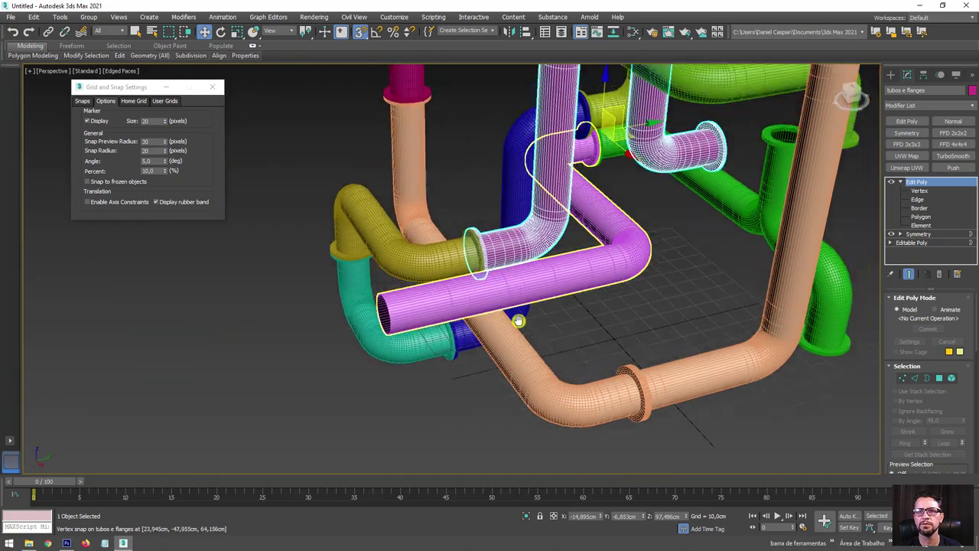
{"action": "mouse_move", "coordinate": [585, 312]}
{"action": "middle_mouse_down", "text": "alt"}
{"action": "mouse_move", "coordinate": [515, 290]}
{"action": "mouse_move", "coordinate": [573, 328]}
{"action": "mouse_move", "coordinate": [616, 316]}
{"action": "middle_mouse_up", "text": "alt"}
{"action": "left_click", "coordinate": [917, 191]}
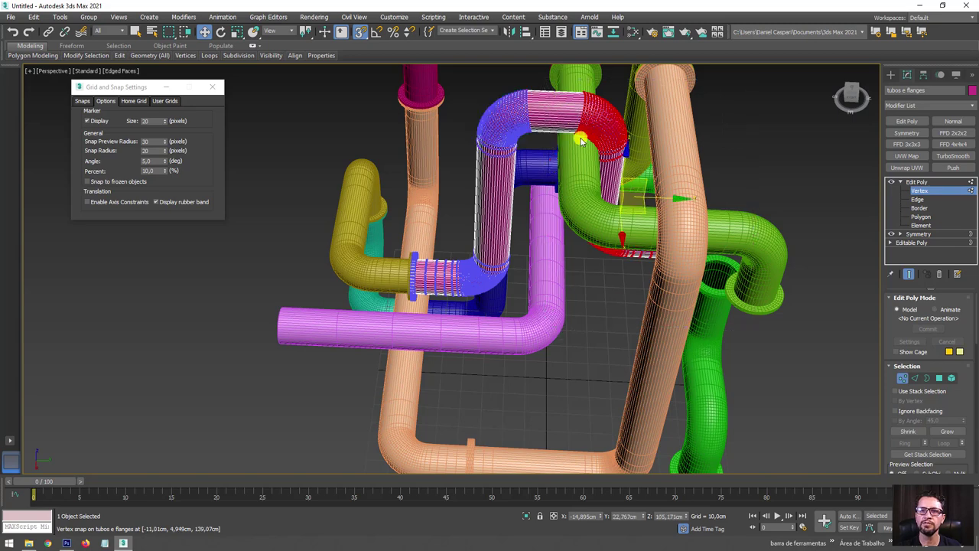
Step: Show the Snaps list in Grid and Snap Settings and turn 3D snapping off
{"action": "middle_click_drag", "start_coordinate": [553, 329], "coordinate": [459, 226], "text": "alt"}
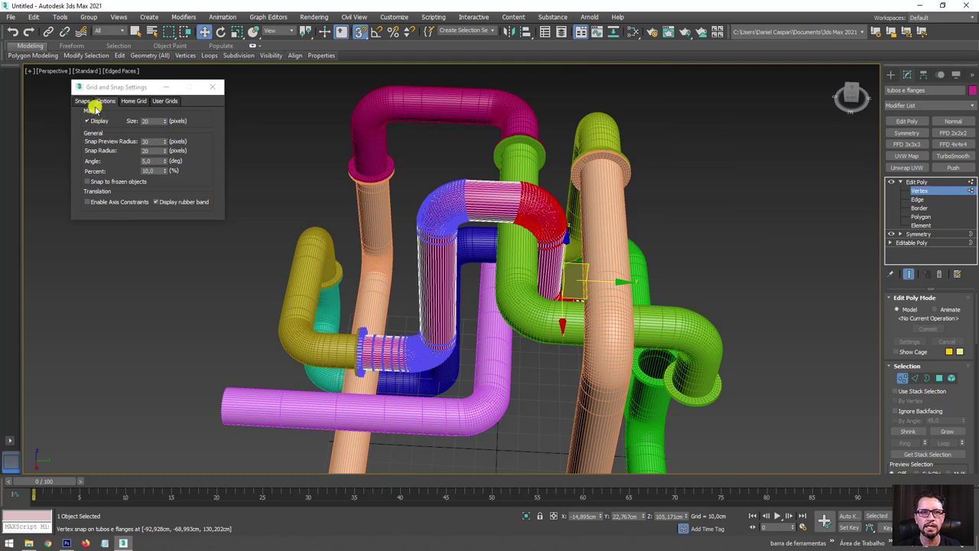
{"action": "left_click", "coordinate": [86, 102]}
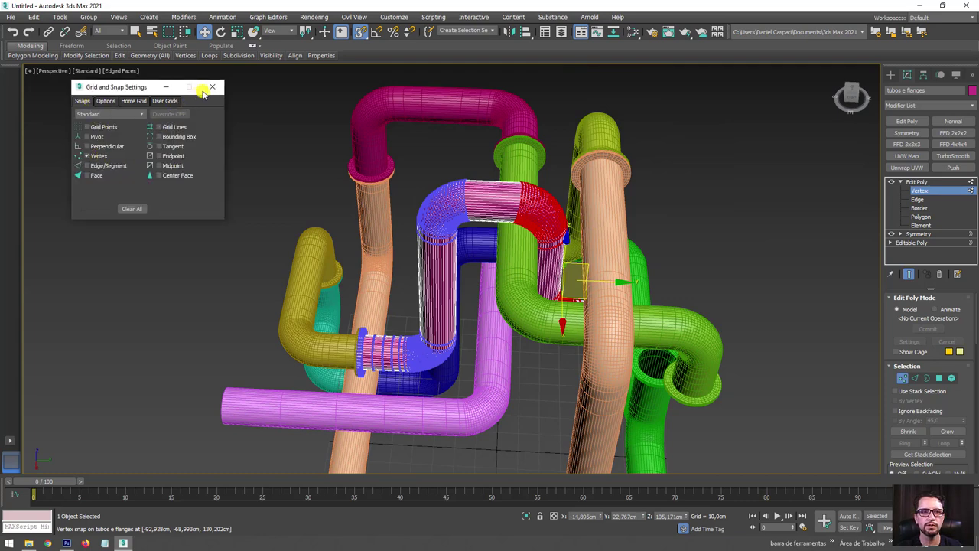
{"action": "left_click", "coordinate": [360, 32]}
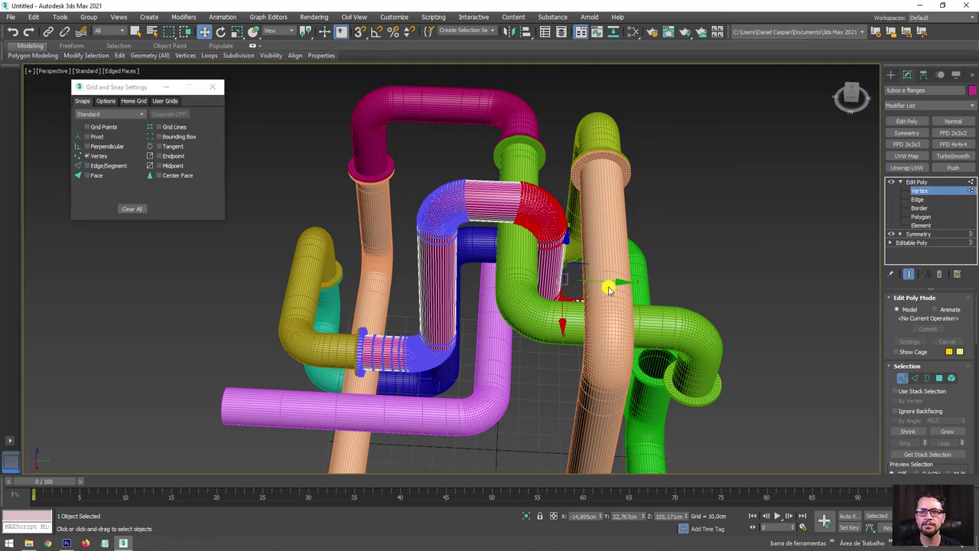
{"action": "mouse_move", "coordinate": [627, 283]}
{"action": "middle_mouse_down", "text": "alt"}
{"action": "mouse_move", "coordinate": [601, 291]}
{"action": "mouse_move", "coordinate": [601, 260]}
{"action": "mouse_move", "coordinate": [436, 216]}
{"action": "mouse_move", "coordinate": [475, 233]}
{"action": "mouse_move", "coordinate": [497, 229]}
{"action": "middle_mouse_up", "text": "alt"}
Step: Exit vertex editing and select the green pipe
{"action": "left_click", "coordinate": [917, 184]}
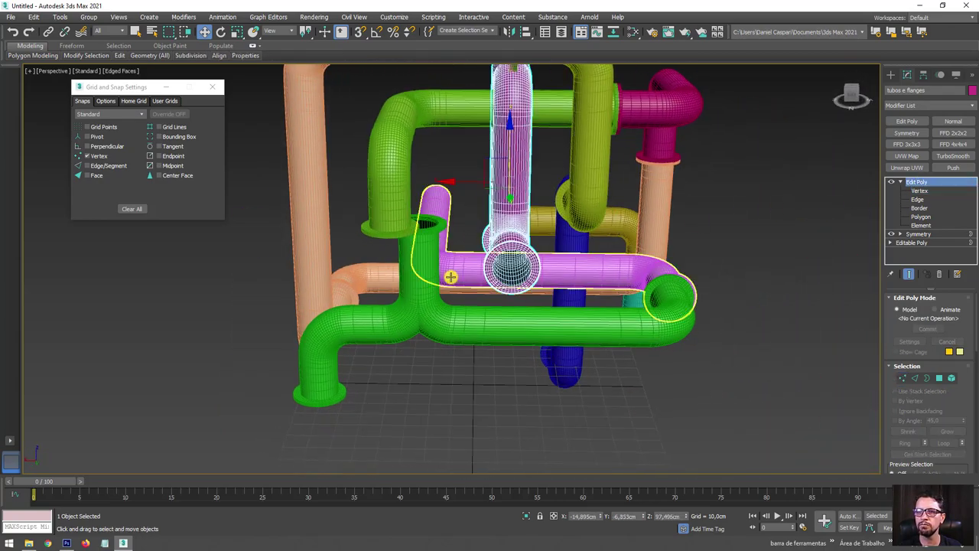
{"action": "left_click", "coordinate": [420, 270]}
{"action": "mouse_move", "coordinate": [422, 273]}
{"action": "middle_mouse_down", "text": "alt"}
{"action": "mouse_move", "coordinate": [356, 277]}
{"action": "mouse_move", "coordinate": [407, 290]}
{"action": "mouse_move", "coordinate": [341, 286]}
{"action": "mouse_move", "coordinate": [336, 264]}
{"action": "middle_mouse_up", "text": "alt"}
Step: Enter Vertex mode on the green pipe and box-select its lower section's vertices
{"action": "left_click", "coordinate": [900, 182]}
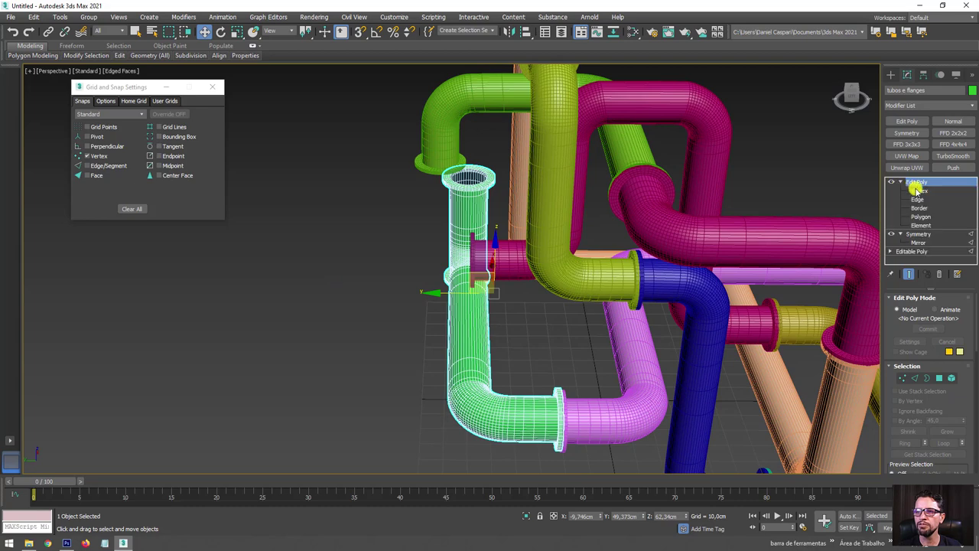
{"action": "left_click", "coordinate": [919, 190]}
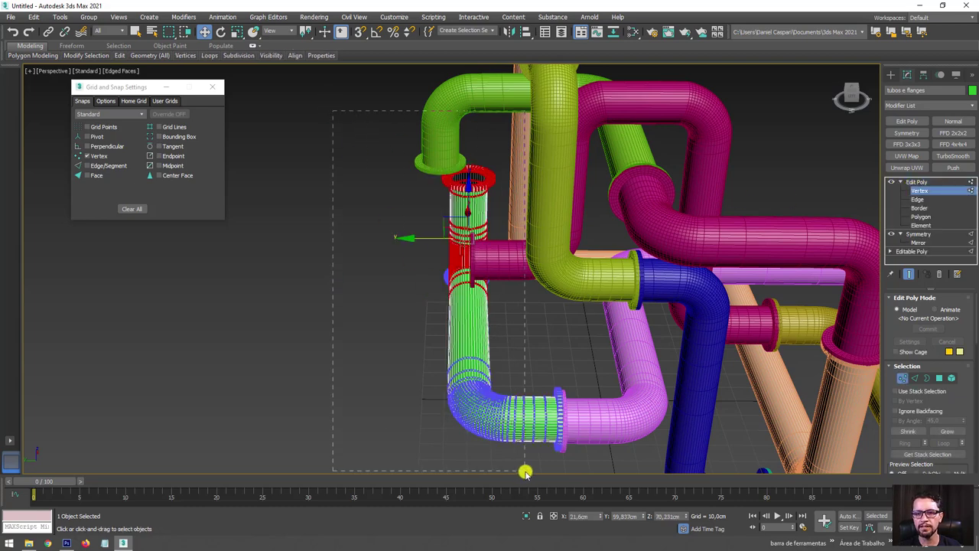
{"action": "left_click_drag", "start_coordinate": [530, 469], "coordinate": [529, 451]}
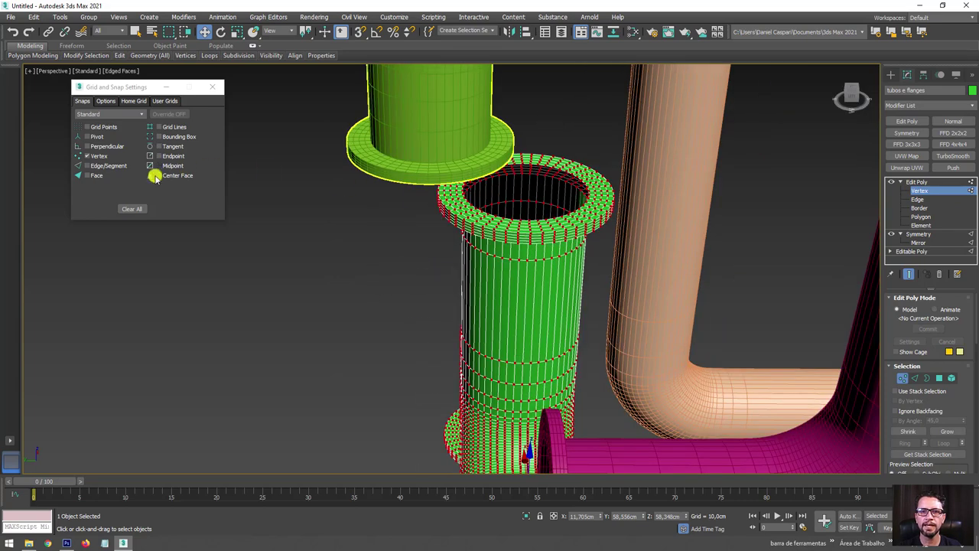
Step: Close snap settings, turn 3D snap back on, and snap the lower section up to the green flange
{"action": "left_click", "coordinate": [105, 101]}
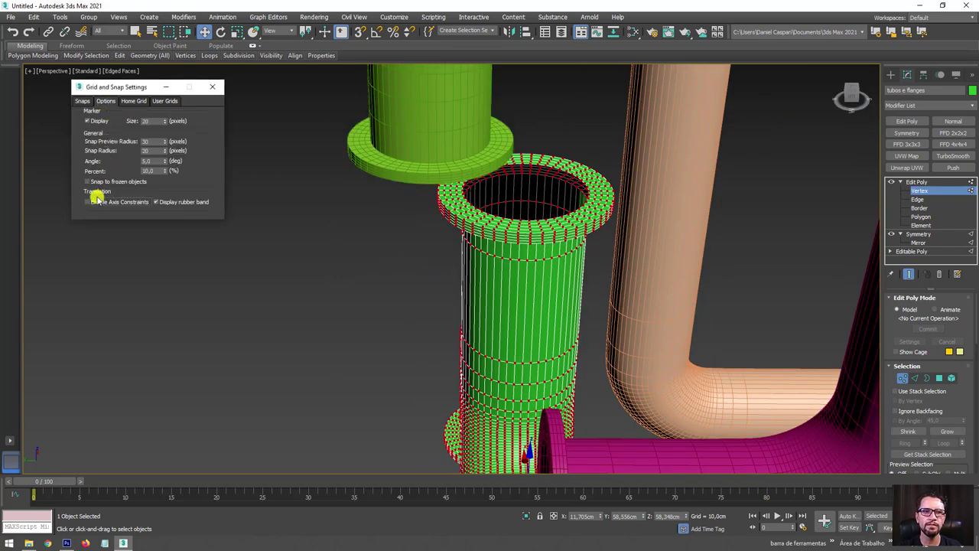
{"action": "left_click", "coordinate": [209, 90]}
{"action": "mouse_move", "coordinate": [321, 55]}
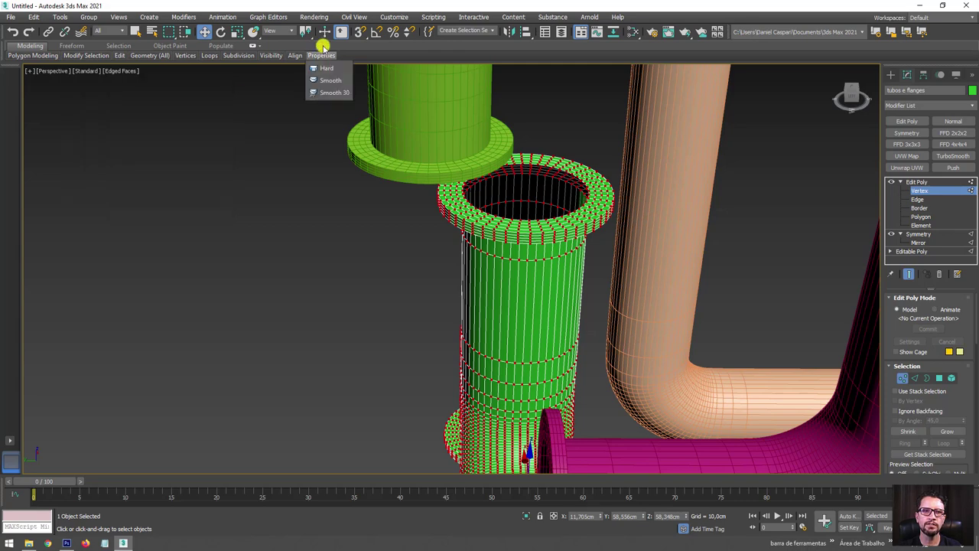
{"action": "left_click", "coordinate": [360, 32]}
{"action": "scroll", "coordinate": [435, 212], "scroll_direction": "up", "scroll_amount": 3}
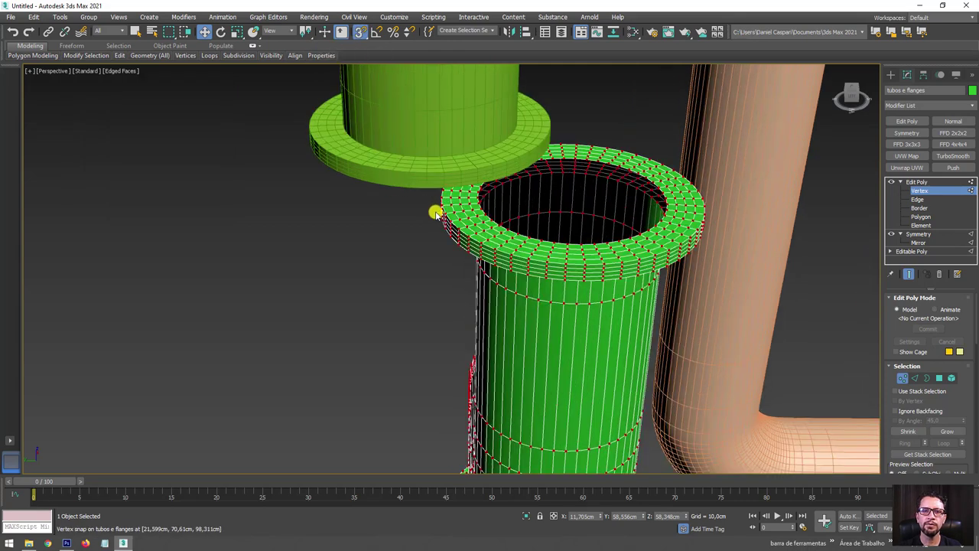
{"action": "mouse_move", "coordinate": [442, 205]}
{"action": "left_mouse_down"}
{"action": "mouse_move", "coordinate": [311, 148]}
{"action": "mouse_move", "coordinate": [326, 175]}
{"action": "left_mouse_up"}
{"action": "mouse_move", "coordinate": [326, 175]}
{"action": "middle_mouse_down", "text": "alt"}
{"action": "mouse_move", "coordinate": [345, 212]}
{"action": "mouse_move", "coordinate": [372, 207]}
{"action": "mouse_move", "coordinate": [343, 226]}
{"action": "mouse_move", "coordinate": [345, 236]}
{"action": "mouse_move", "coordinate": [436, 284]}
{"action": "mouse_move", "coordinate": [446, 278]}
{"action": "middle_mouse_up", "text": "alt"}
{"action": "scroll", "coordinate": [352, 239], "scroll_direction": "down", "scroll_amount": 5}
{"action": "scroll", "coordinate": [451, 252], "scroll_direction": "down", "scroll_amount": 5}
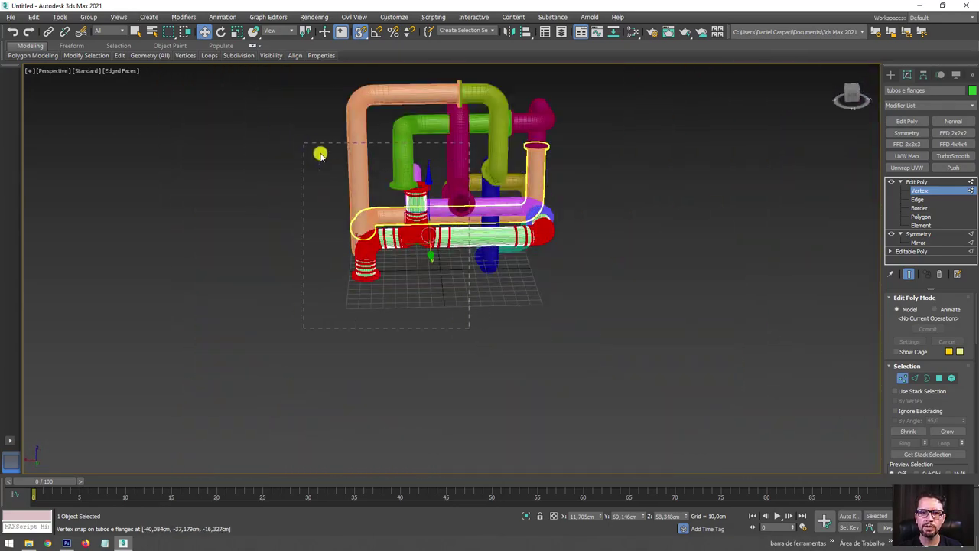
Step: Snap the T-junction section's vertices toward the upper green flange
{"action": "scroll", "coordinate": [424, 203], "scroll_direction": "up", "scroll_amount": 4}
{"action": "scroll", "coordinate": [431, 201], "scroll_direction": "up", "scroll_amount": 3}
{"action": "scroll", "coordinate": [437, 219], "scroll_direction": "up", "scroll_amount": 1}
{"action": "scroll", "coordinate": [432, 225], "scroll_direction": "up", "scroll_amount": 2}
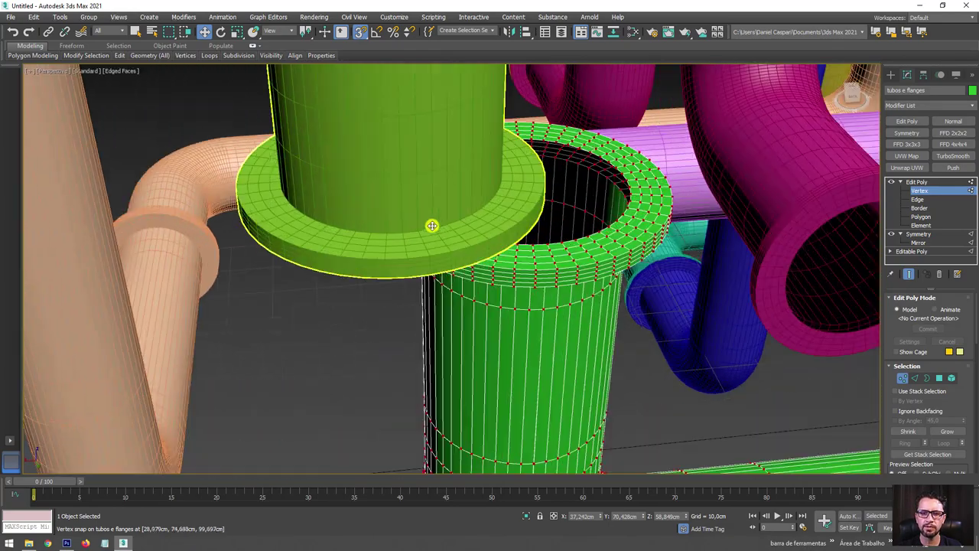
{"action": "mouse_move", "coordinate": [432, 226]}
{"action": "middle_mouse_down", "text": "alt"}
{"action": "mouse_move", "coordinate": [404, 164]}
{"action": "mouse_move", "coordinate": [542, 183]}
{"action": "mouse_move", "coordinate": [723, 351]}
{"action": "mouse_move", "coordinate": [544, 306]}
{"action": "middle_mouse_up", "text": "alt"}
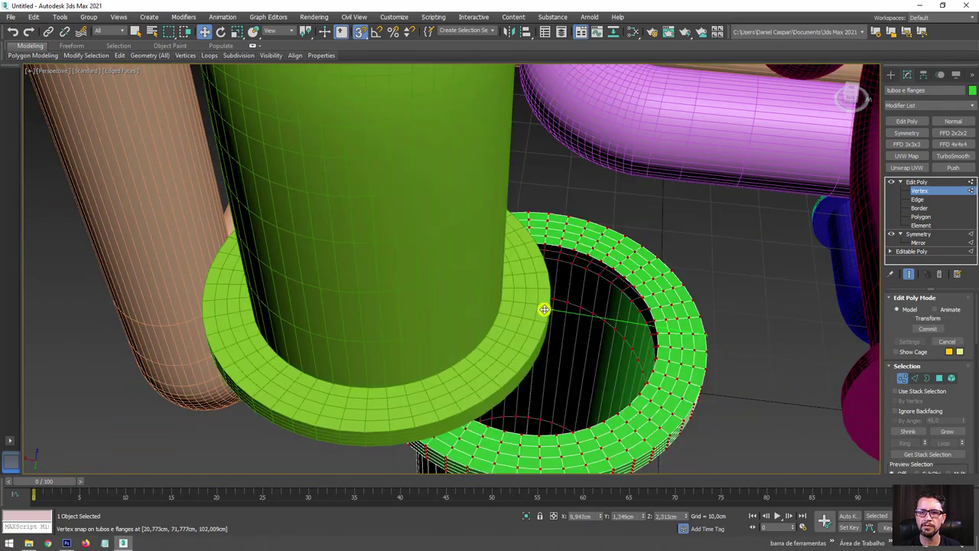
{"action": "mouse_move", "coordinate": [602, 349]}
{"action": "middle_mouse_down", "text": "alt"}
{"action": "mouse_move", "coordinate": [548, 340]}
{"action": "mouse_move", "coordinate": [354, 124]}
{"action": "middle_mouse_up", "text": "alt"}
{"action": "scroll", "coordinate": [404, 167], "scroll_direction": "up", "scroll_amount": 3}
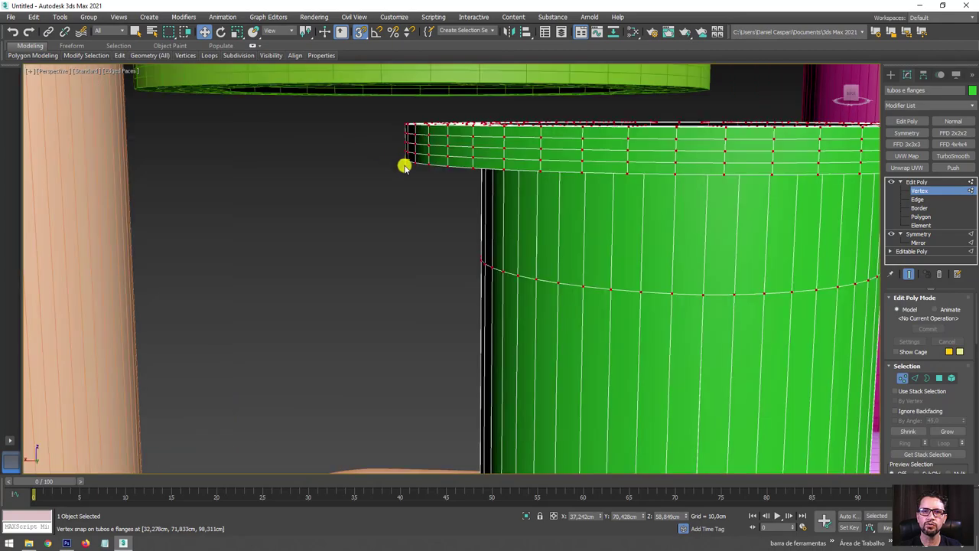
{"action": "scroll", "coordinate": [408, 162], "scroll_direction": "down", "scroll_amount": 2}
{"action": "scroll", "coordinate": [301, 161], "scroll_direction": "down", "scroll_amount": 10}
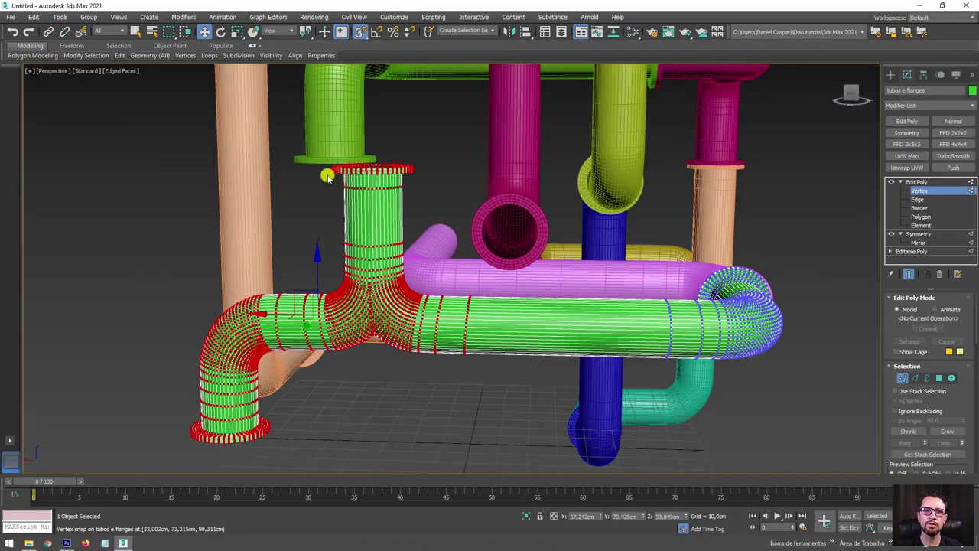
{"action": "middle_click_drag", "start_coordinate": [328, 173], "coordinate": [383, 205], "text": "alt"}
{"action": "scroll", "coordinate": [319, 221], "scroll_direction": "up", "scroll_amount": 5}
{"action": "scroll", "coordinate": [306, 252], "scroll_direction": "down", "scroll_amount": 4}
{"action": "middle_click_drag", "start_coordinate": [306, 252], "coordinate": [301, 244], "text": "alt"}
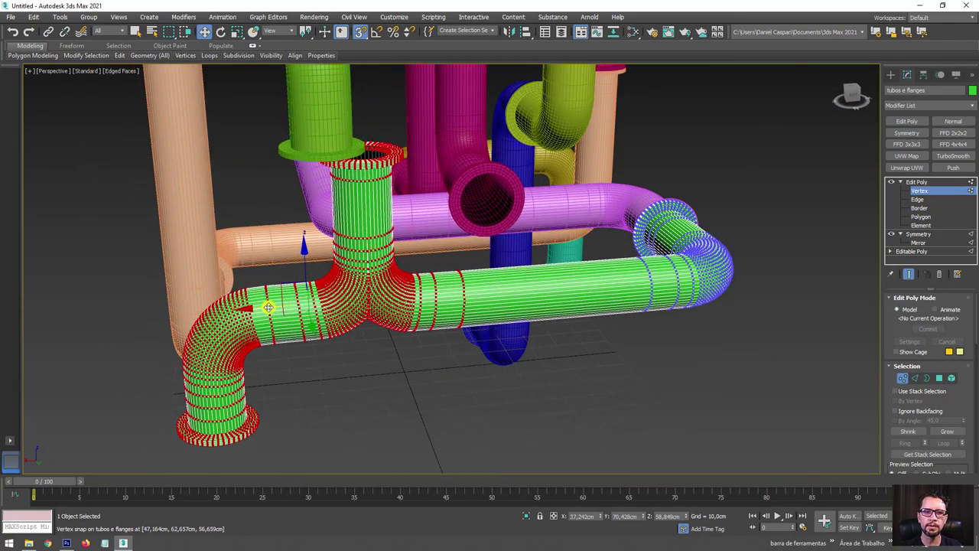
{"action": "left_click_drag", "start_coordinate": [239, 304], "coordinate": [256, 226]}
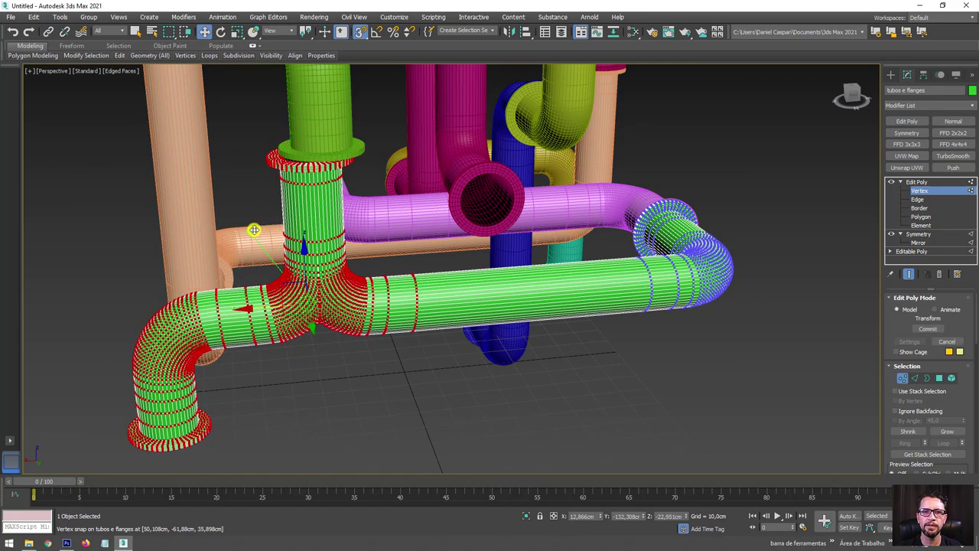
{"action": "left_click_drag", "start_coordinate": [256, 225], "coordinate": [255, 229]}
Step: Move the flange further up beneath the upper flange and check the remaining gap
{"action": "scroll", "coordinate": [300, 183], "scroll_direction": "up", "scroll_amount": 2}
{"action": "scroll", "coordinate": [253, 107], "scroll_direction": "up", "scroll_amount": 3}
{"action": "scroll", "coordinate": [243, 136], "scroll_direction": "up", "scroll_amount": 2}
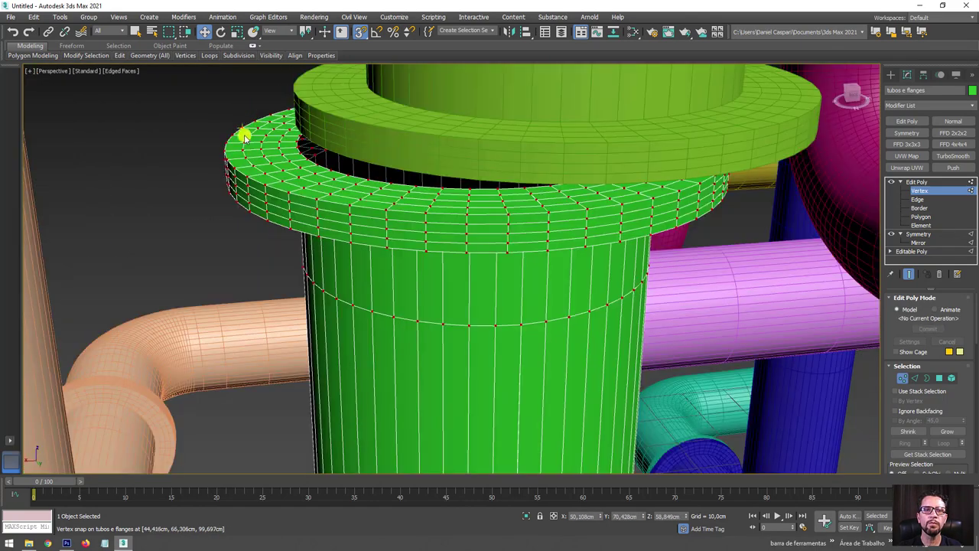
{"action": "left_click_drag", "start_coordinate": [231, 158], "coordinate": [294, 128]}
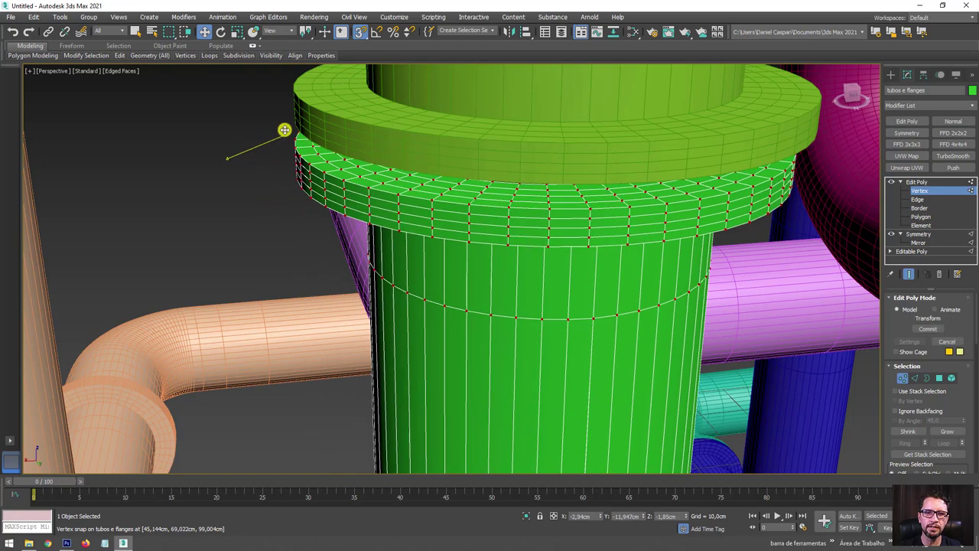
{"action": "mouse_move", "coordinate": [294, 128]}
{"action": "middle_mouse_down", "text": "alt"}
{"action": "mouse_move", "coordinate": [257, 139]}
{"action": "mouse_move", "coordinate": [242, 220]}
{"action": "middle_mouse_up", "text": "alt"}
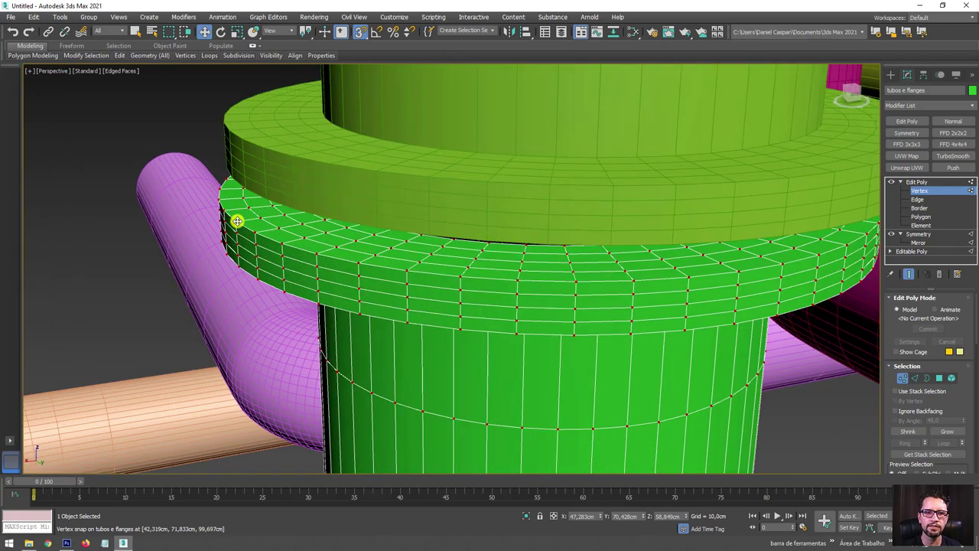
{"action": "left_click_drag", "start_coordinate": [237, 221], "coordinate": [246, 189]}
{"action": "middle_click_drag", "start_coordinate": [245, 209], "coordinate": [247, 212], "text": "alt"}
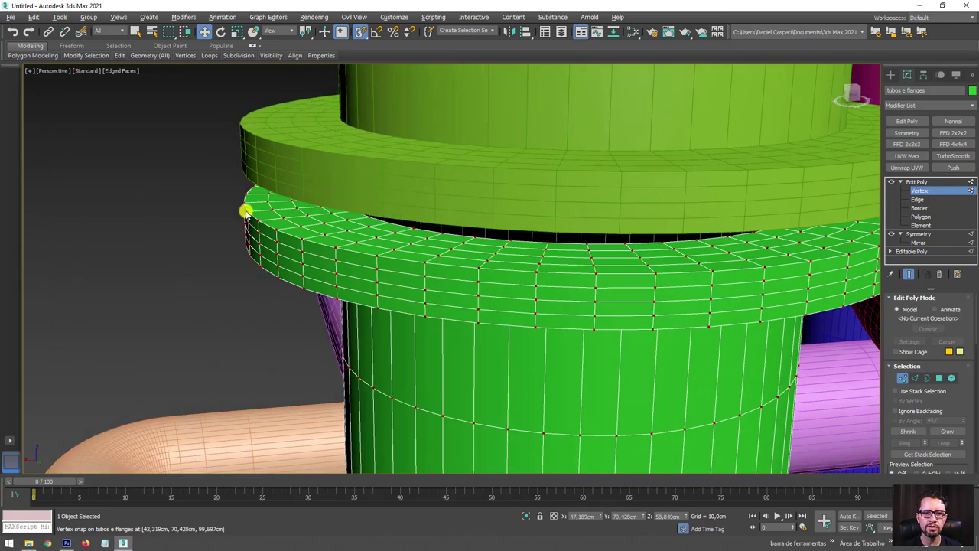
{"action": "scroll", "coordinate": [252, 212], "scroll_direction": "down", "scroll_amount": 5}
{"action": "mouse_move", "coordinate": [345, 217]}
{"action": "middle_mouse_down", "text": "alt"}
{"action": "mouse_move", "coordinate": [299, 214]}
{"action": "mouse_move", "coordinate": [221, 157]}
{"action": "middle_mouse_up", "text": "alt"}
{"action": "scroll", "coordinate": [311, 201], "scroll_direction": "down", "scroll_amount": 8}
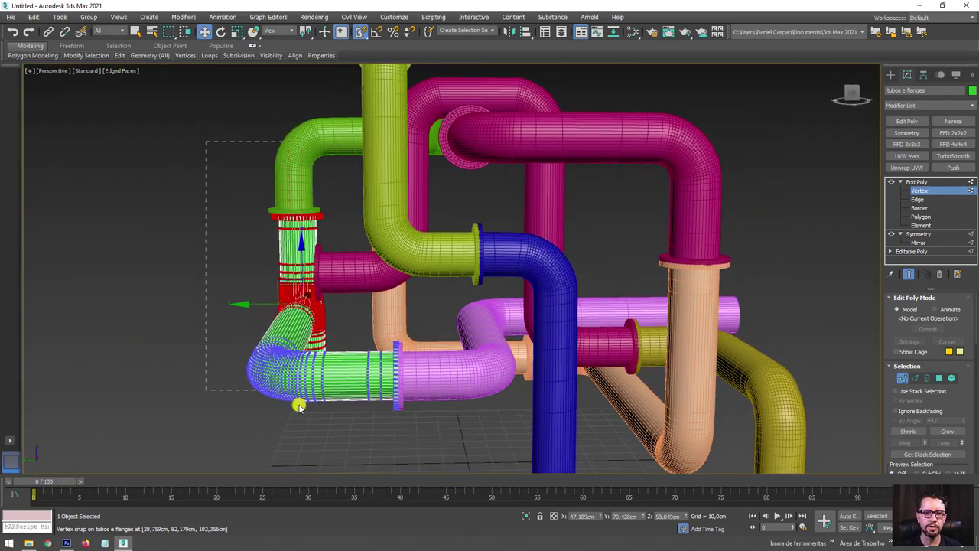
Step: Snap the lower flange ring onto the upper flange, then undo that move with Ctrl+Z
{"action": "scroll", "coordinate": [296, 252], "scroll_direction": "up", "scroll_amount": 3}
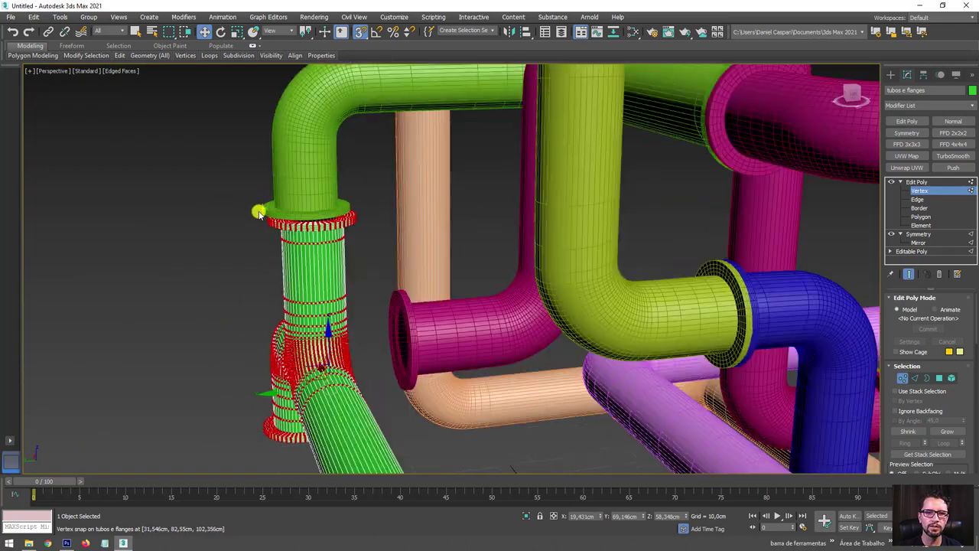
{"action": "scroll", "coordinate": [258, 212], "scroll_direction": "up", "scroll_amount": 4}
{"action": "scroll", "coordinate": [299, 225], "scroll_direction": "up", "scroll_amount": 2}
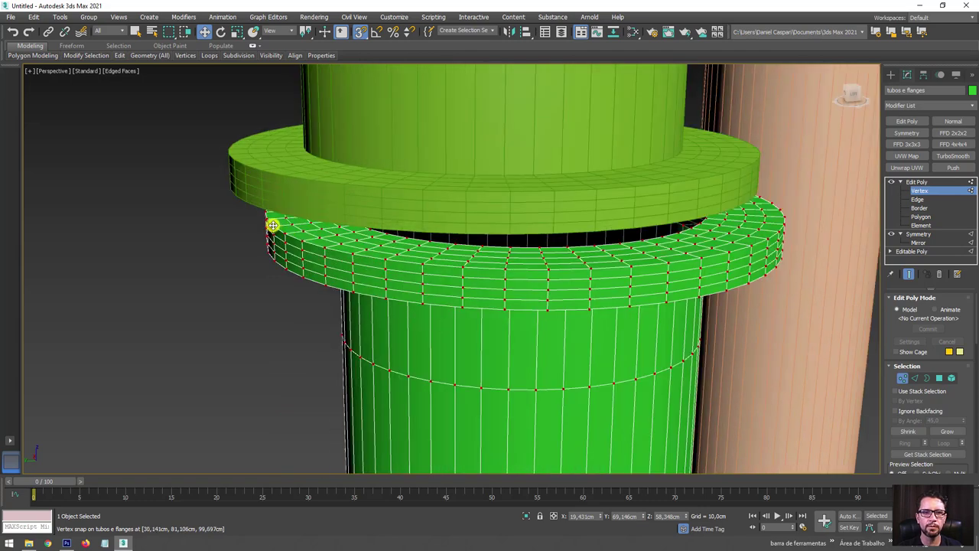
{"action": "scroll", "coordinate": [272, 225], "scroll_direction": "down", "scroll_amount": 2}
{"action": "scroll", "coordinate": [245, 238], "scroll_direction": "down", "scroll_amount": 3}
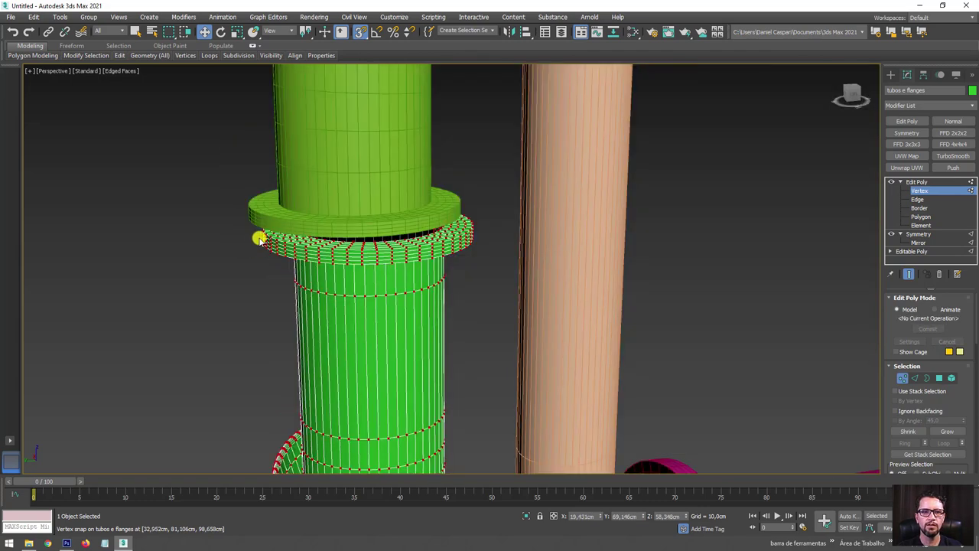
{"action": "scroll", "coordinate": [249, 242], "scroll_direction": "down", "scroll_amount": 3}
{"action": "scroll", "coordinate": [269, 278], "scroll_direction": "down", "scroll_amount": 3}
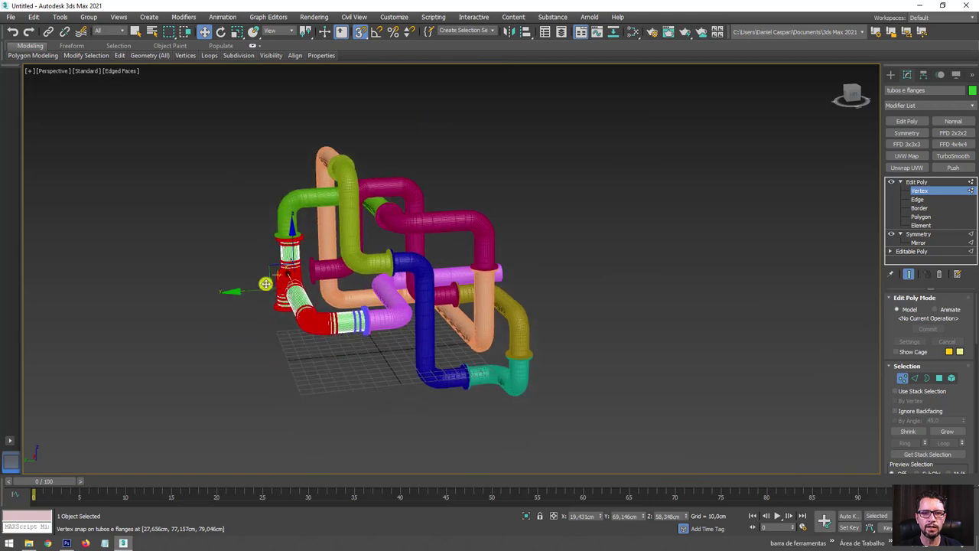
{"action": "scroll", "coordinate": [252, 279], "scroll_direction": "up", "scroll_amount": 1}
{"action": "scroll", "coordinate": [262, 262], "scroll_direction": "up", "scroll_amount": 2}
{"action": "scroll", "coordinate": [272, 314], "scroll_direction": "up", "scroll_amount": 3}
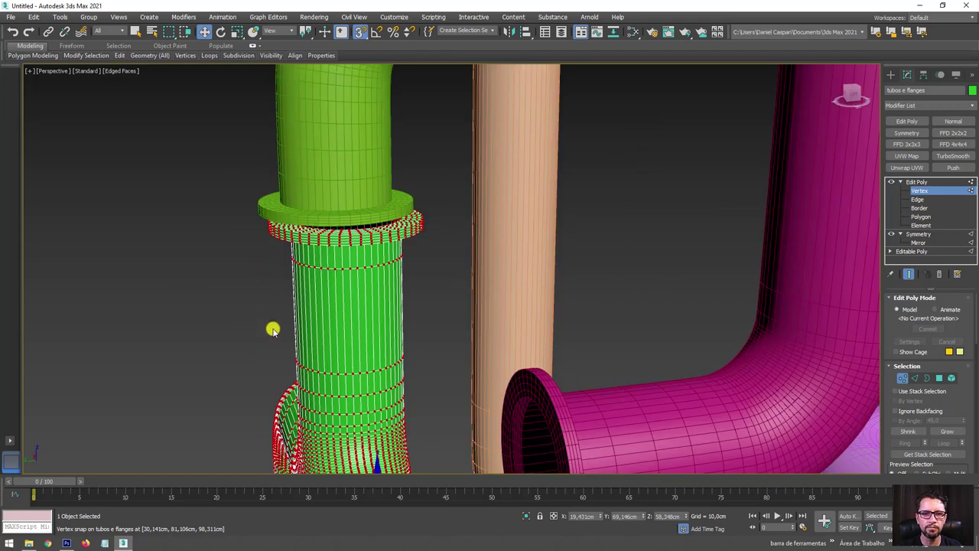
{"action": "scroll", "coordinate": [268, 317], "scroll_direction": "down", "scroll_amount": 1}
{"action": "scroll", "coordinate": [266, 310], "scroll_direction": "up", "scroll_amount": 3}
{"action": "scroll", "coordinate": [270, 280], "scroll_direction": "up", "scroll_amount": 3}
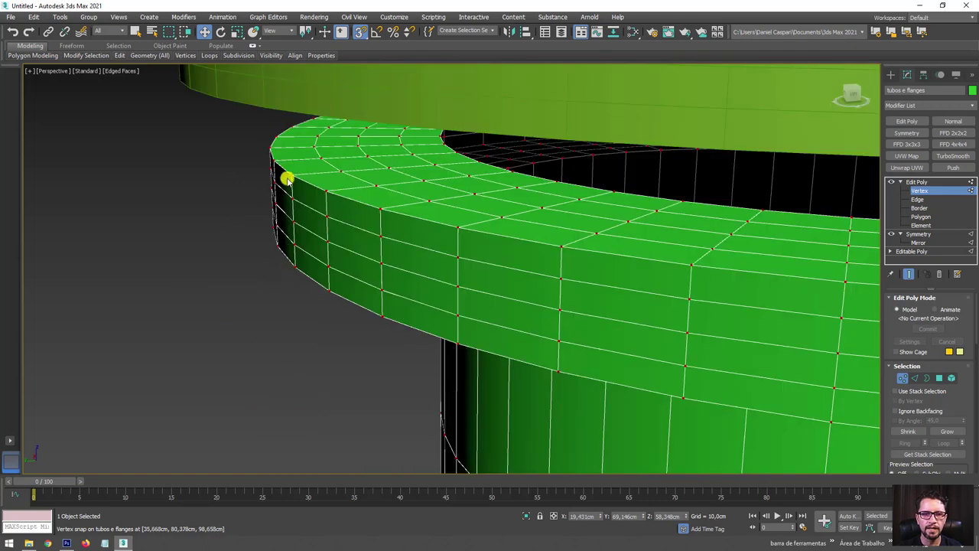
{"action": "scroll", "coordinate": [190, 107], "scroll_direction": "down", "scroll_amount": 2}
{"action": "scroll", "coordinate": [198, 107], "scroll_direction": "down", "scroll_amount": 5}
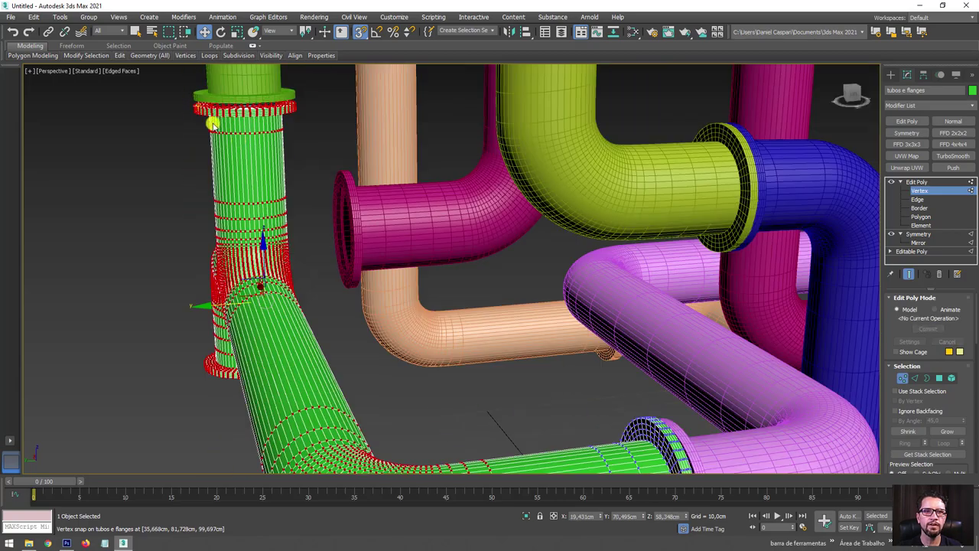
{"action": "scroll", "coordinate": [297, 171], "scroll_direction": "up", "scroll_amount": 2}
{"action": "scroll", "coordinate": [144, 125], "scroll_direction": "up", "scroll_amount": 2}
{"action": "scroll", "coordinate": [140, 116], "scroll_direction": "up", "scroll_amount": 1}
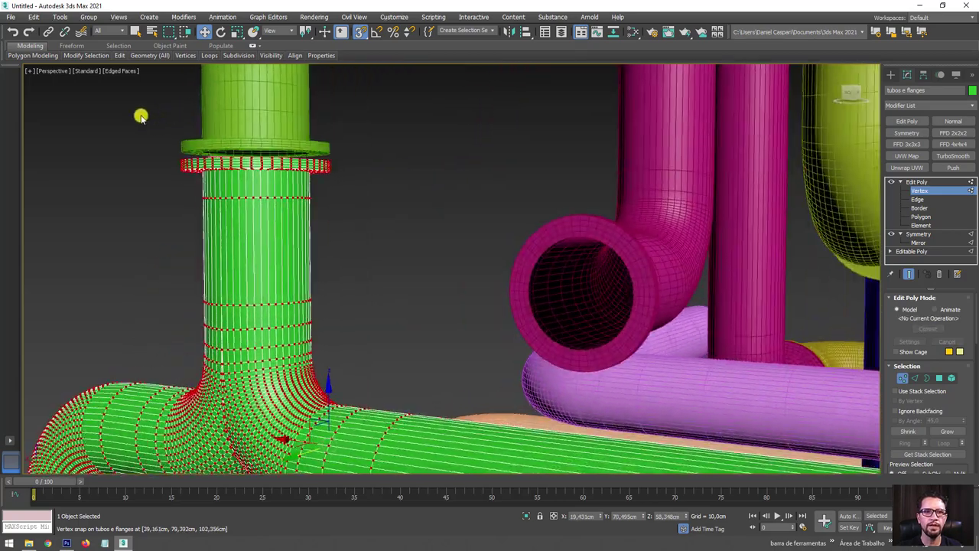
{"action": "scroll", "coordinate": [277, 158], "scroll_direction": "up", "scroll_amount": 2}
{"action": "scroll", "coordinate": [295, 161], "scroll_direction": "up", "scroll_amount": 2}
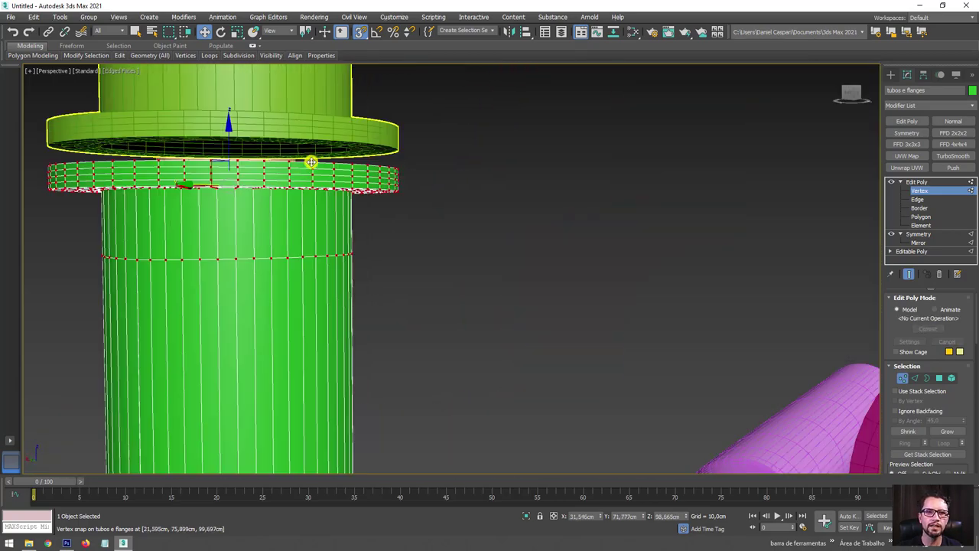
{"action": "left_click_drag", "start_coordinate": [311, 158], "coordinate": [311, 140]}
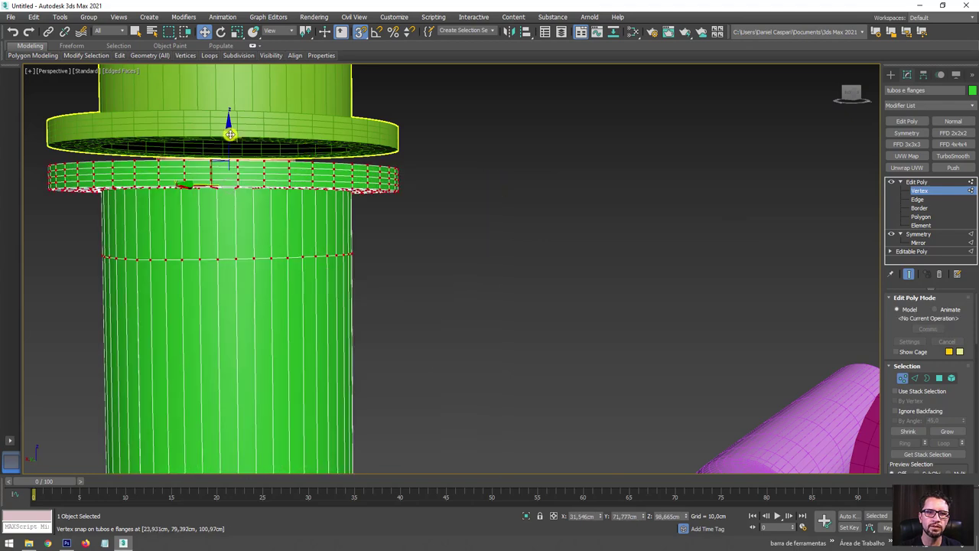
{"action": "mouse_move", "coordinate": [230, 134]}
{"action": "left_mouse_down"}
{"action": "mouse_move", "coordinate": [324, 163]}
{"action": "mouse_move", "coordinate": [313, 147]}
{"action": "left_mouse_up"}
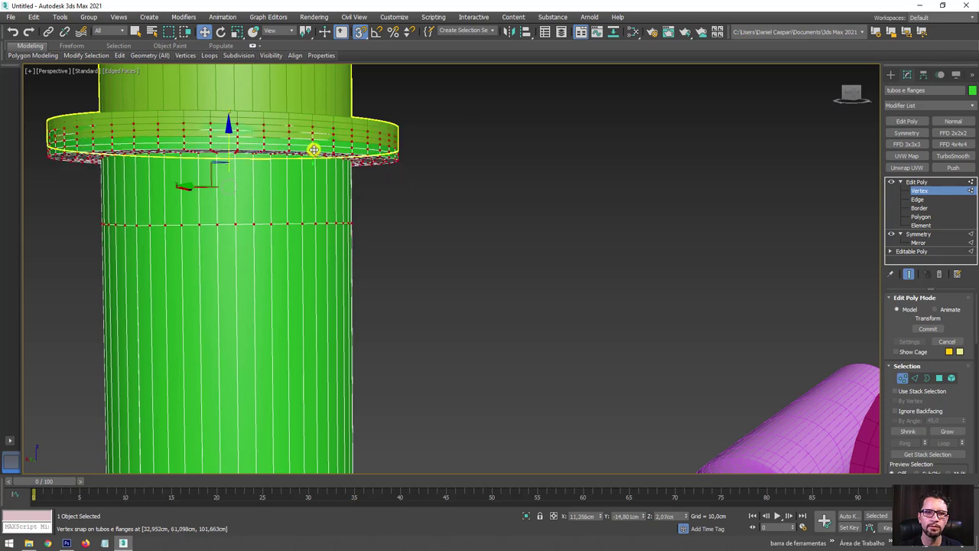
{"action": "key", "text": "ctrl+z"}
Step: Restore the earlier whole-assembly view, exit Vertex level, and deselect the green pipe
{"action": "key", "text": "shift+z"}
{"action": "key", "text": "shift+z"}
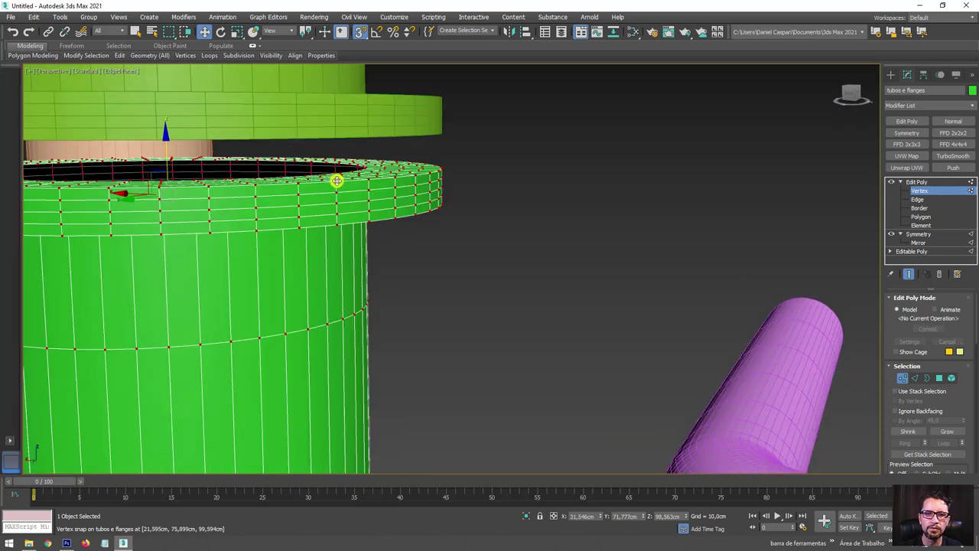
{"action": "key", "text": "shift+z"}
{"action": "key", "text": "shift+z"}
{"action": "key", "text": "shift+z"}
{"action": "key", "text": "shift+z"}
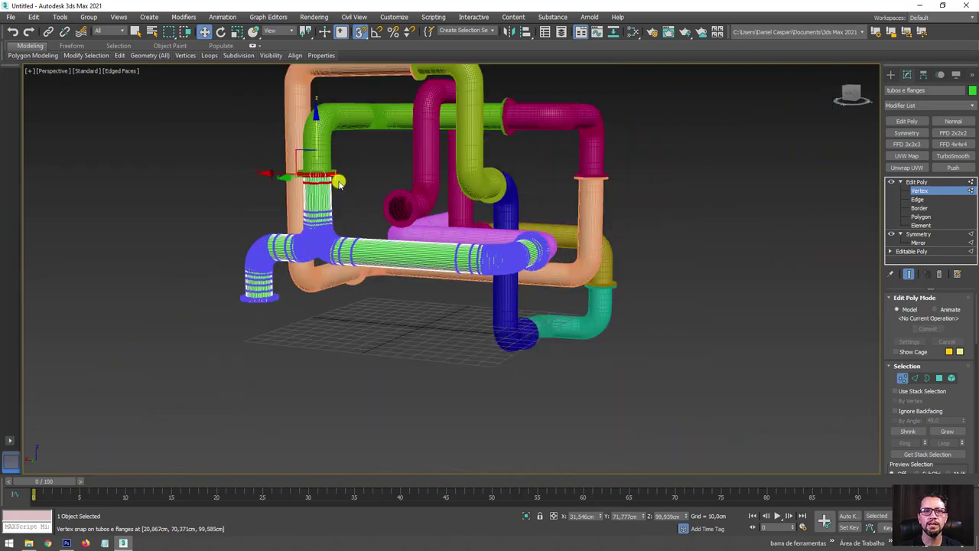
{"action": "key", "text": "shift+z"}
{"action": "key", "text": "shift+z"}
{"action": "left_click", "coordinate": [918, 182]}
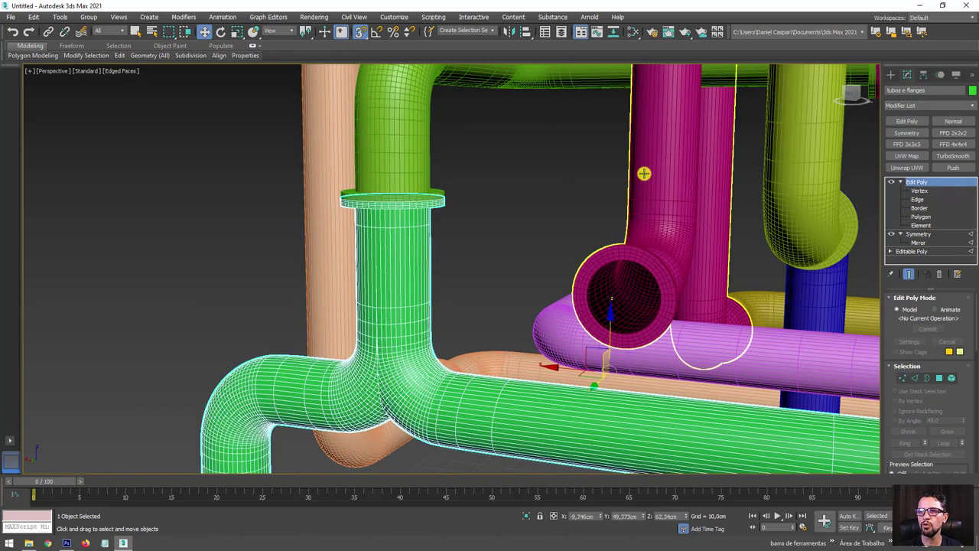
{"action": "key", "text": "shift+z"}
{"action": "key", "text": "shift+z"}
{"action": "key", "text": "shift+z"}
{"action": "key", "text": "shift+z"}
{"action": "key", "text": "shift+z"}
{"action": "key", "text": "shift+z"}
{"action": "key", "text": "shift+z"}
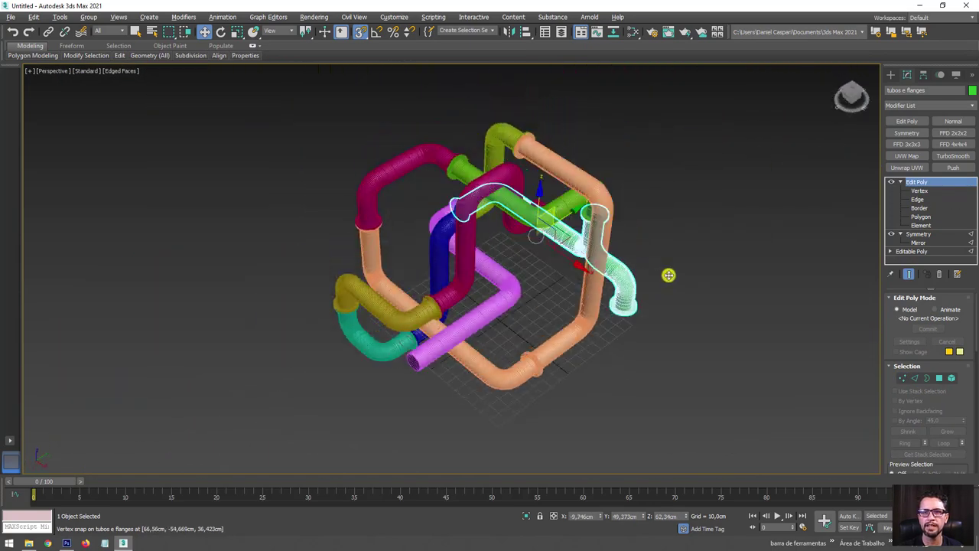
{"action": "left_click", "coordinate": [682, 298]}
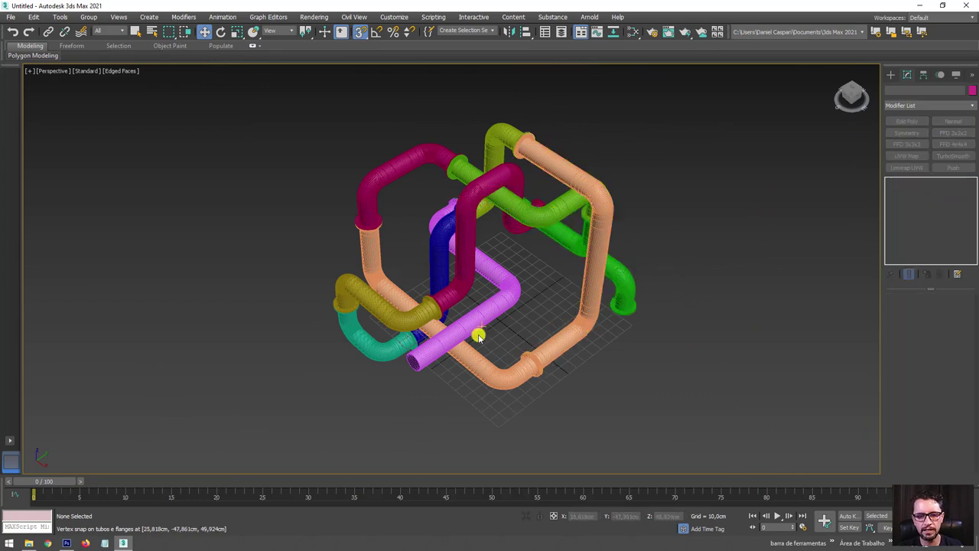
Step: Turn off Edged Faces with F4 and orbit around the plain-shaded pipe assembly
{"action": "key", "text": "F4"}
{"action": "scroll", "coordinate": [490, 321], "scroll_direction": "up", "scroll_amount": 3}
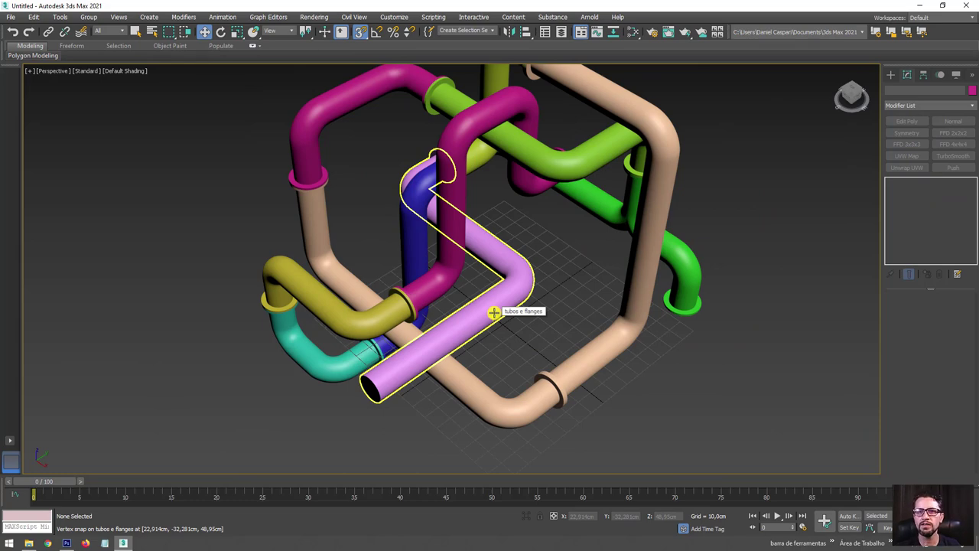
{"action": "scroll", "coordinate": [495, 311], "scroll_direction": "down", "scroll_amount": 2}
{"action": "mouse_move", "coordinate": [498, 311]}
{"action": "middle_mouse_down", "text": "alt"}
{"action": "mouse_move", "coordinate": [463, 317]}
{"action": "mouse_move", "coordinate": [478, 291]}
{"action": "middle_mouse_up", "text": "alt"}
{"action": "scroll", "coordinate": [477, 291], "scroll_direction": "up", "scroll_amount": 2}
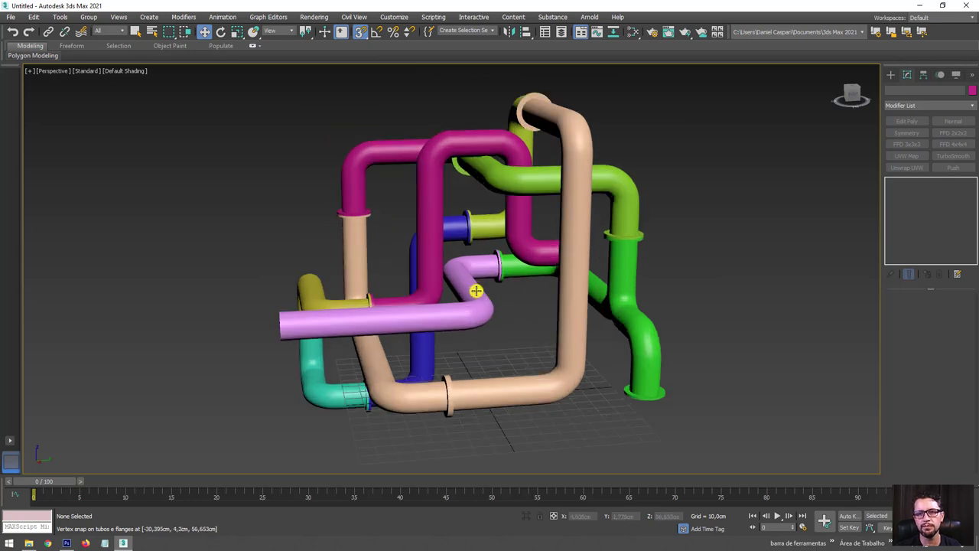
{"action": "scroll", "coordinate": [482, 294], "scroll_direction": "up", "scroll_amount": 2}
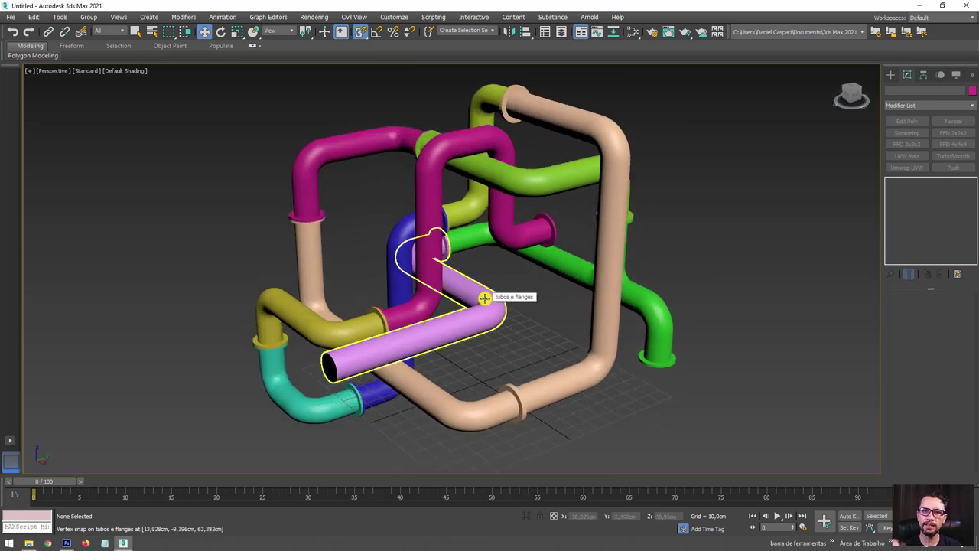